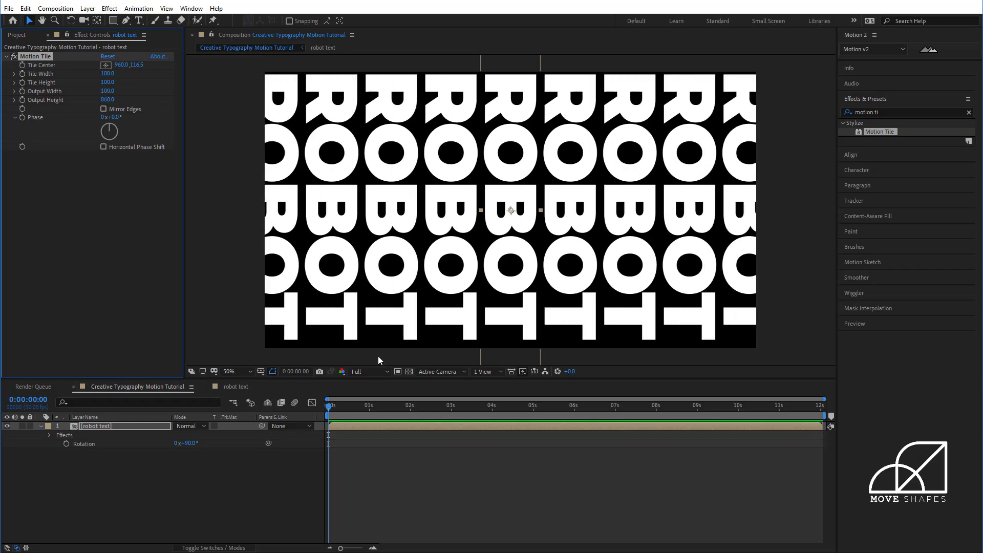
- Open the robot text precomposition and create shape outlines from its robot text layer
{"action": "left_click", "coordinate": [359, 480]}
{"action": "left_click", "coordinate": [41, 425]}
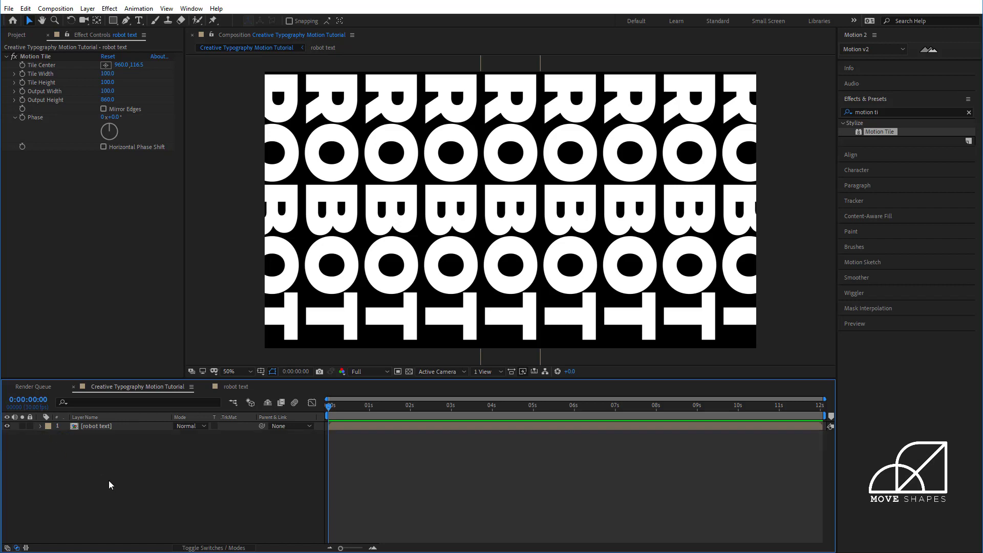
{"action": "double_click", "coordinate": [98, 426]}
{"action": "left_click", "coordinate": [104, 426]}
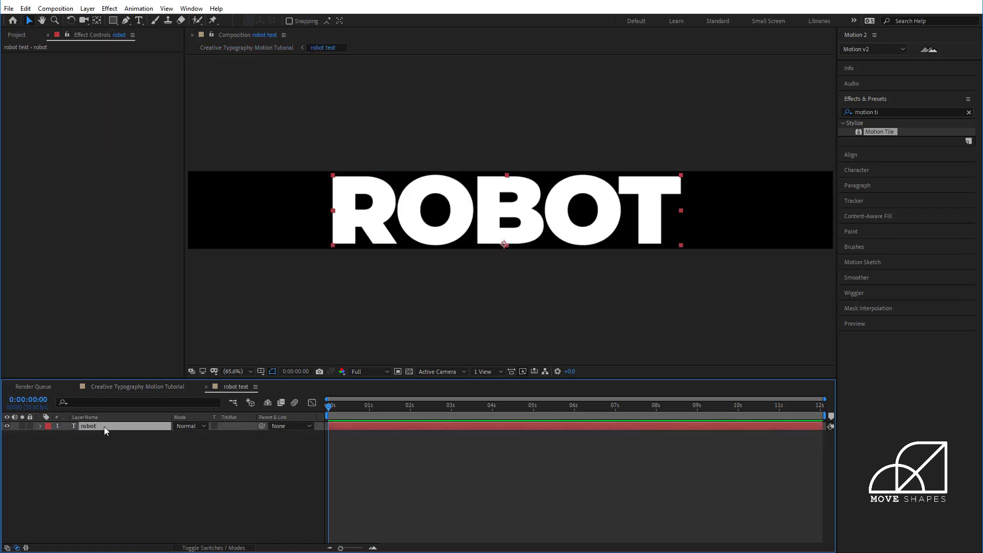
{"action": "right_click", "coordinate": [110, 427]}
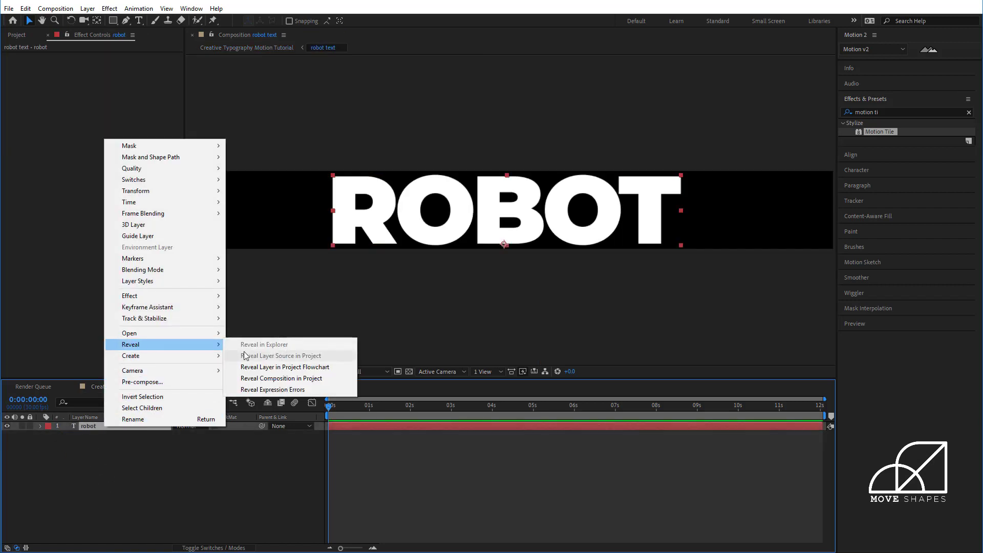
{"action": "mouse_move", "coordinate": [180, 360]}
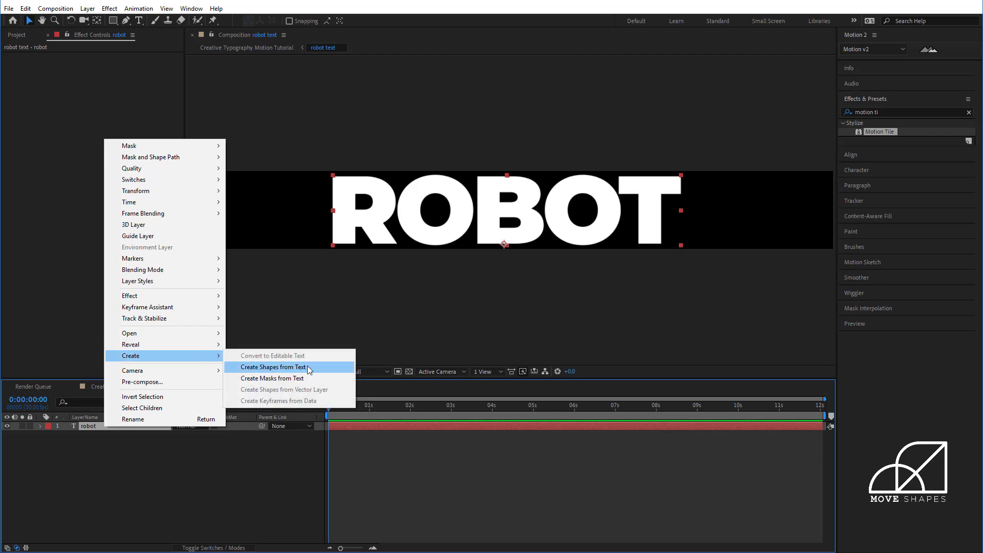
{"action": "left_click", "coordinate": [297, 367]}
- Give the robot outlines a solid white stroke and set their fill to none
{"action": "left_click", "coordinate": [392, 22]}
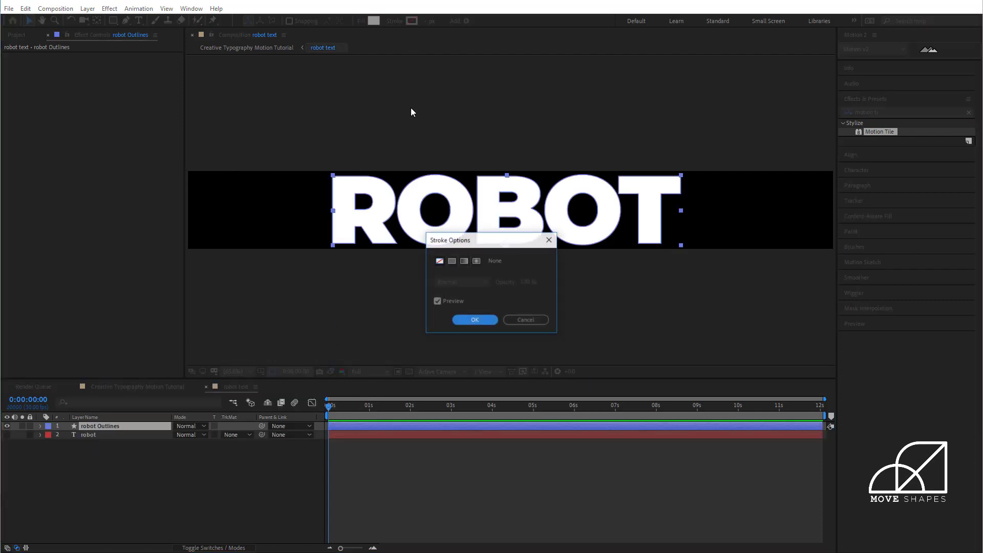
{"action": "left_click", "coordinate": [452, 261]}
{"action": "left_click", "coordinate": [473, 321]}
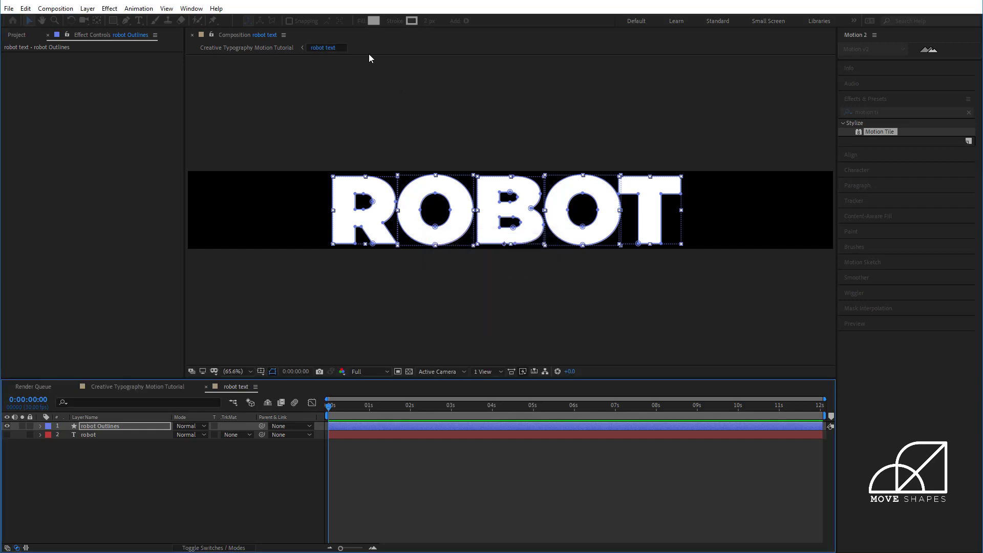
{"action": "left_click", "coordinate": [362, 21]}
{"action": "left_click", "coordinate": [439, 263]}
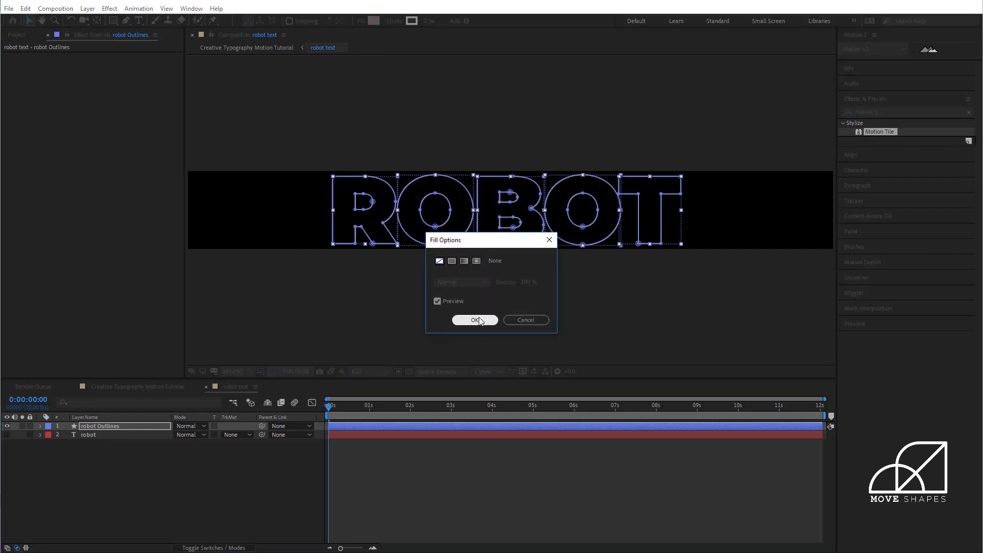
{"action": "left_click", "coordinate": [475, 320]}
- Set the robot outlines' stroke width to 4 px and return to the Creative Typography Motion Tutorial composition
{"action": "left_click", "coordinate": [529, 208]}
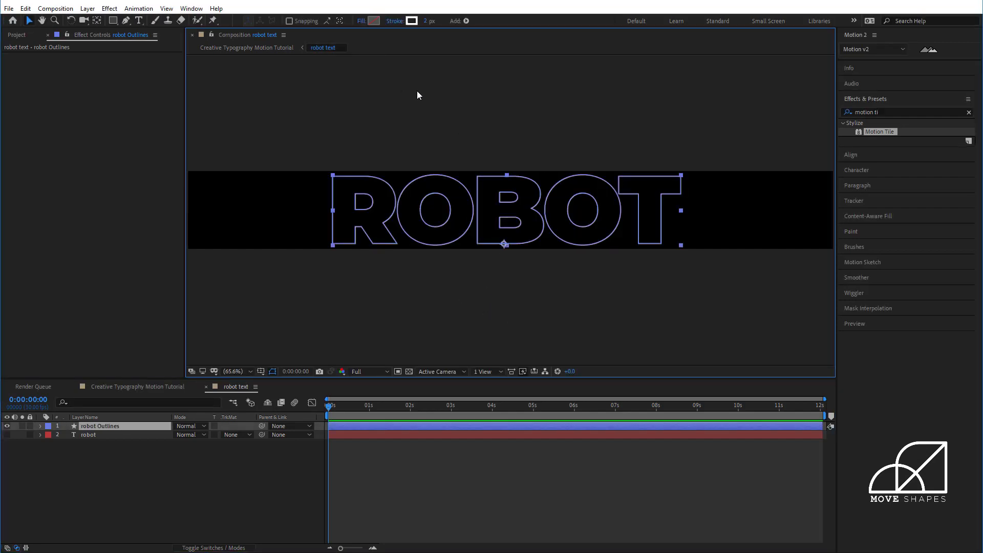
{"action": "left_click", "coordinate": [427, 21]}
{"action": "type", "text": "4"}
{"action": "left_click", "coordinate": [484, 105]}
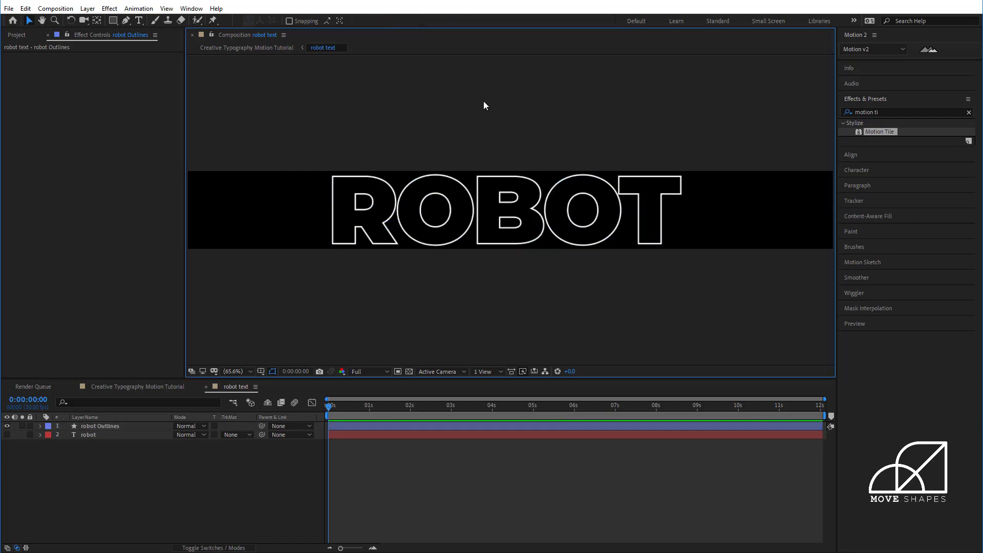
{"action": "left_click", "coordinate": [138, 387]}
{"action": "left_click", "coordinate": [502, 525]}
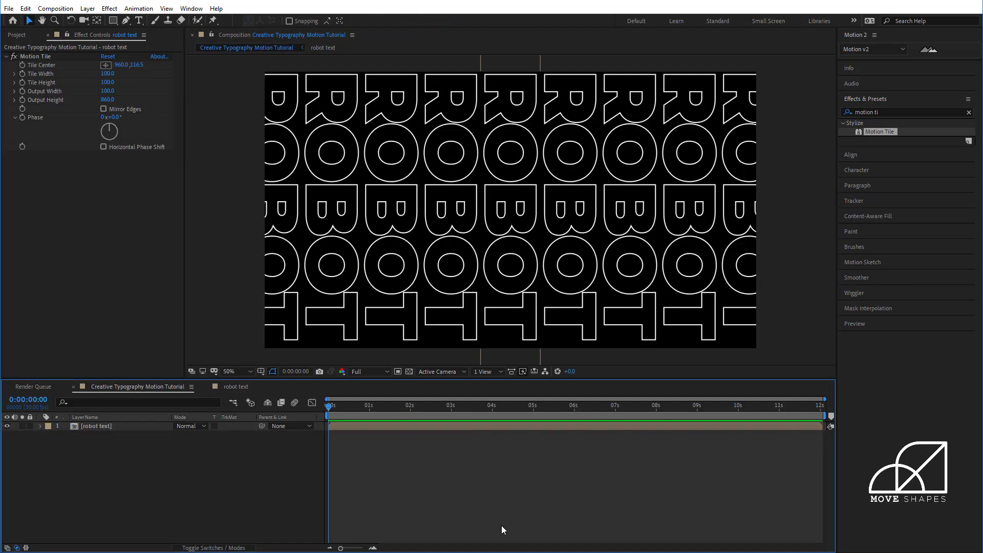
- Add a keyframe for Motion Tile's Tile Center on the robot text layer at 0 seconds and reveal the layer's keyframes
{"action": "left_click", "coordinate": [90, 427]}
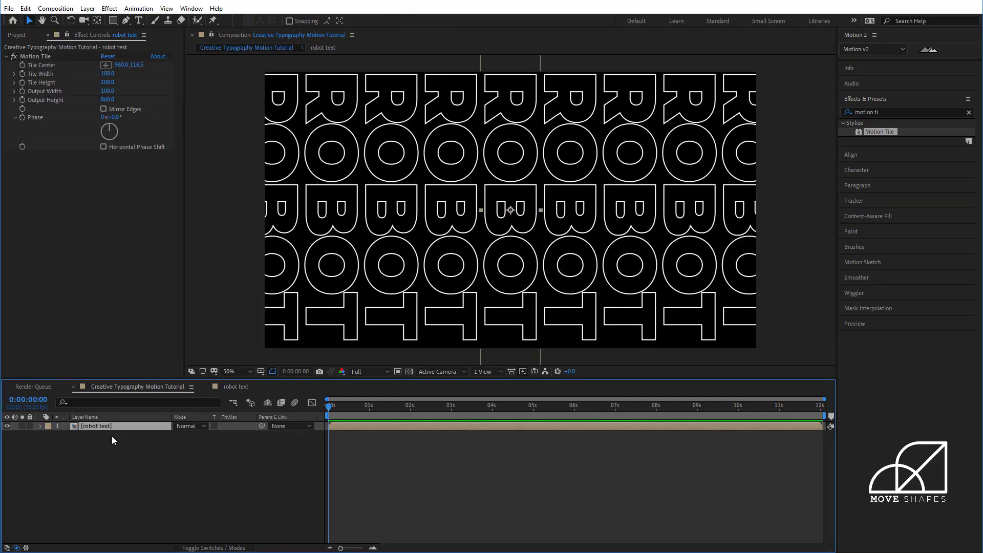
{"action": "left_click", "coordinate": [23, 58]}
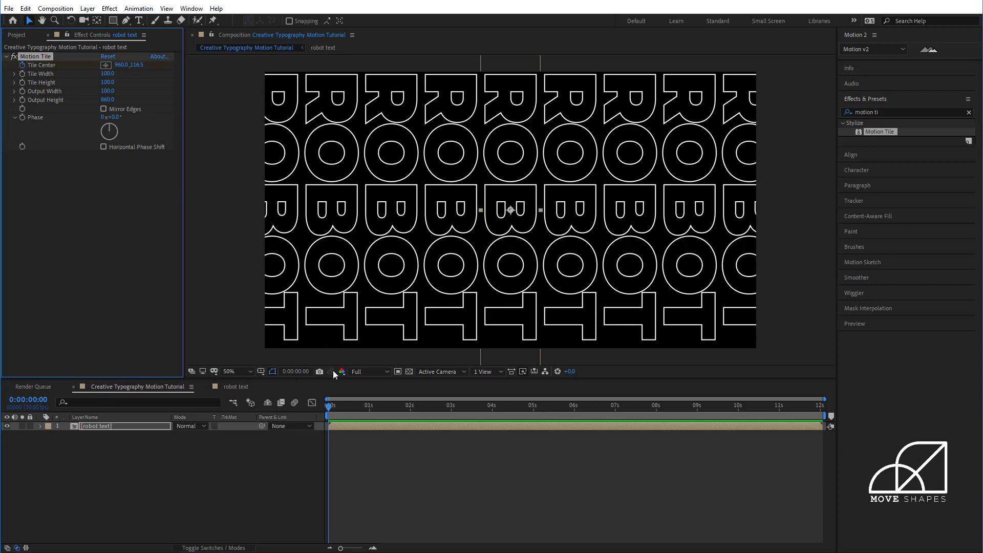
{"action": "left_click", "coordinate": [340, 429]}
{"action": "key", "text": "u"}
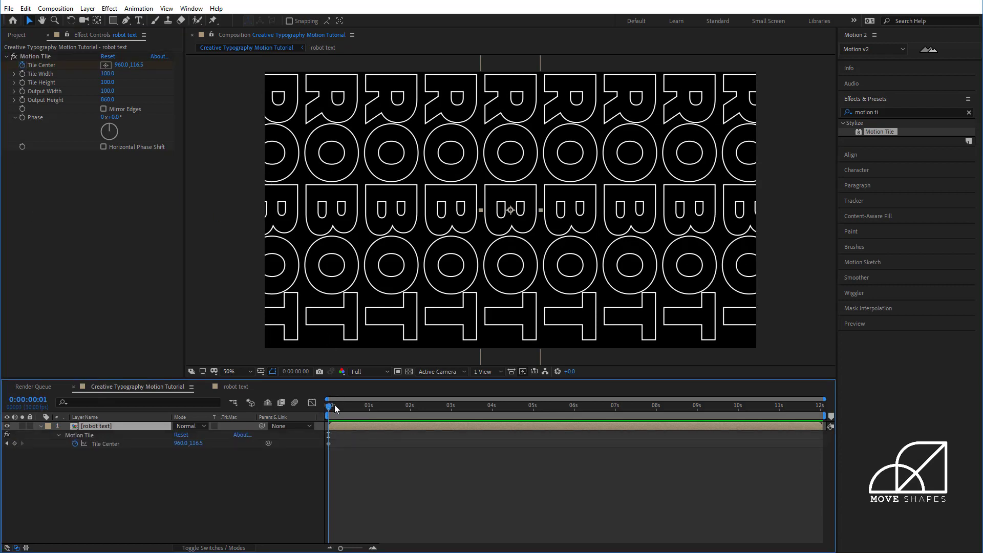
- Keyframe the Tile Center's Y value at 4000 at the end of the composition, time 0:00:12:01
{"action": "left_click_drag", "start_coordinate": [336, 408], "coordinate": [859, 434]}
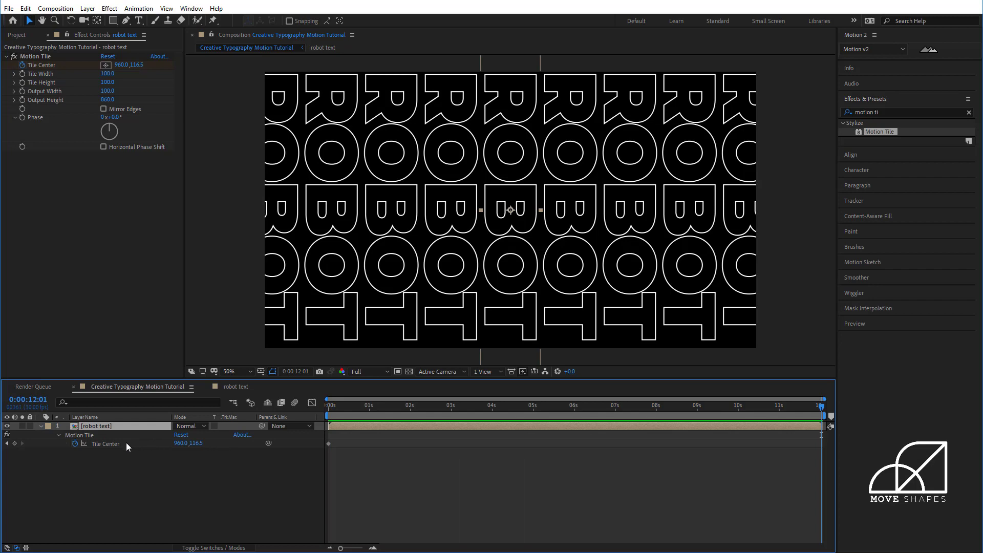
{"action": "left_click_drag", "start_coordinate": [182, 445], "coordinate": [296, 377]}
{"action": "key", "text": "ctrl+z"}
{"action": "left_click", "coordinate": [199, 444]}
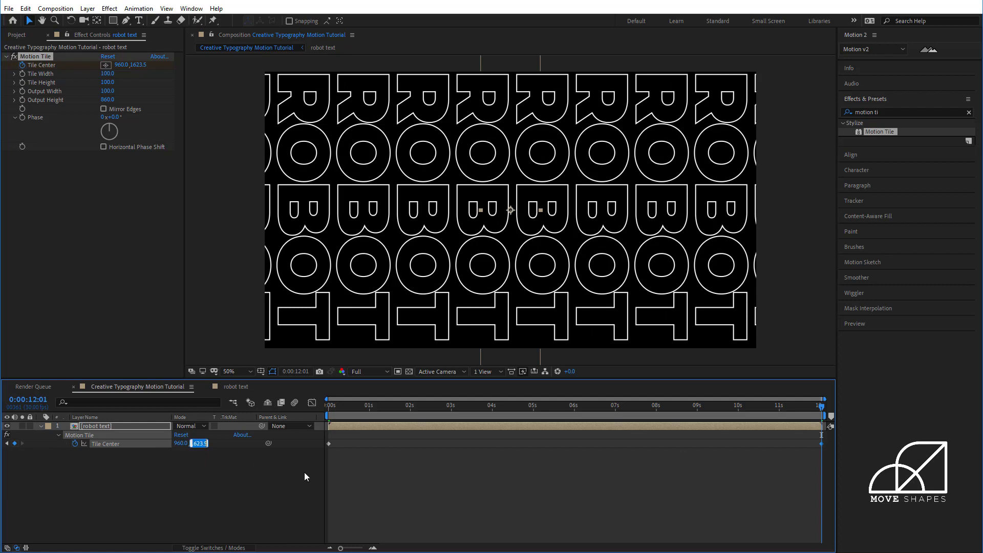
{"action": "type", "text": "4000"}
{"action": "key", "text": "Return"}
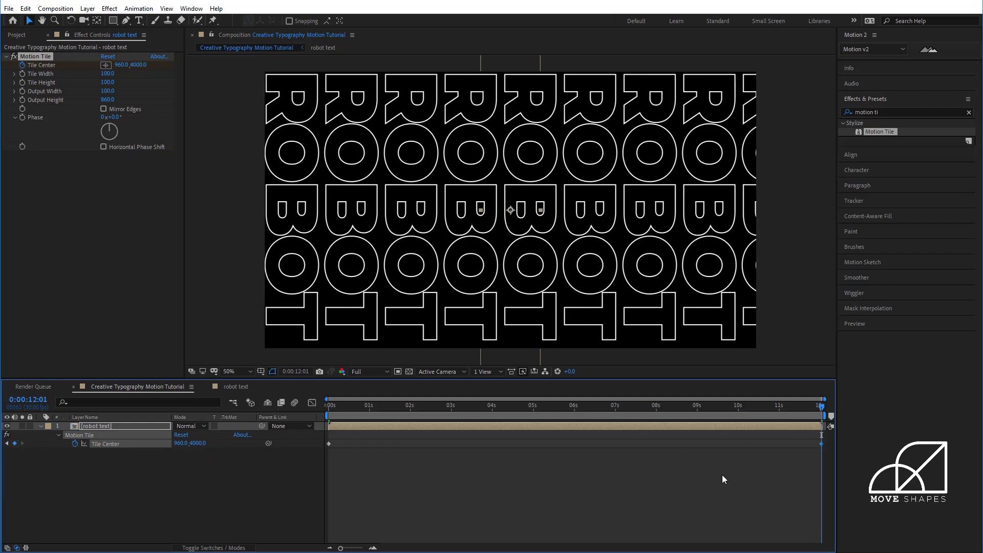
- Preview the scrolling tile animation from the start of the composition with the robot text layer's properties collapsed
{"action": "key", "text": "Home"}
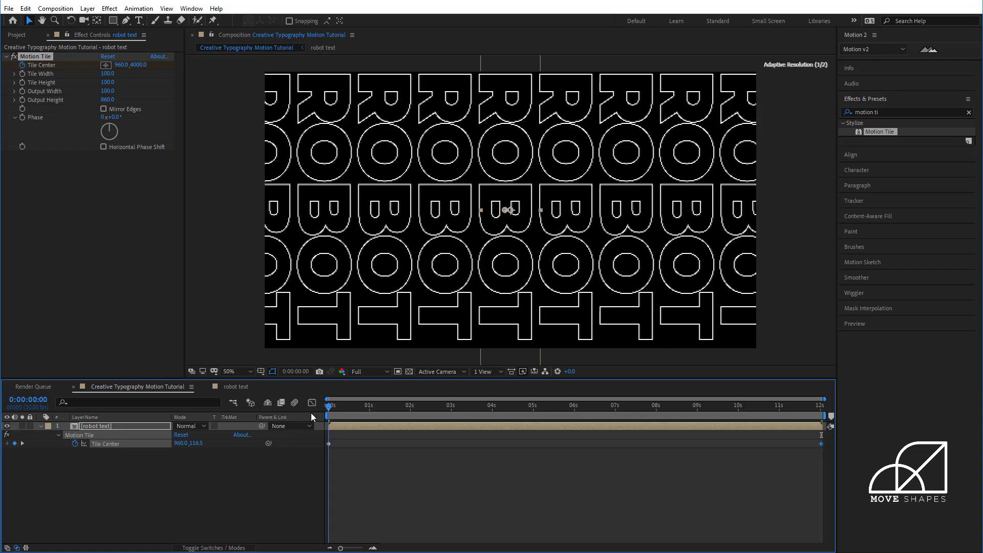
{"action": "left_click_drag", "start_coordinate": [299, 418], "coordinate": [282, 474]}
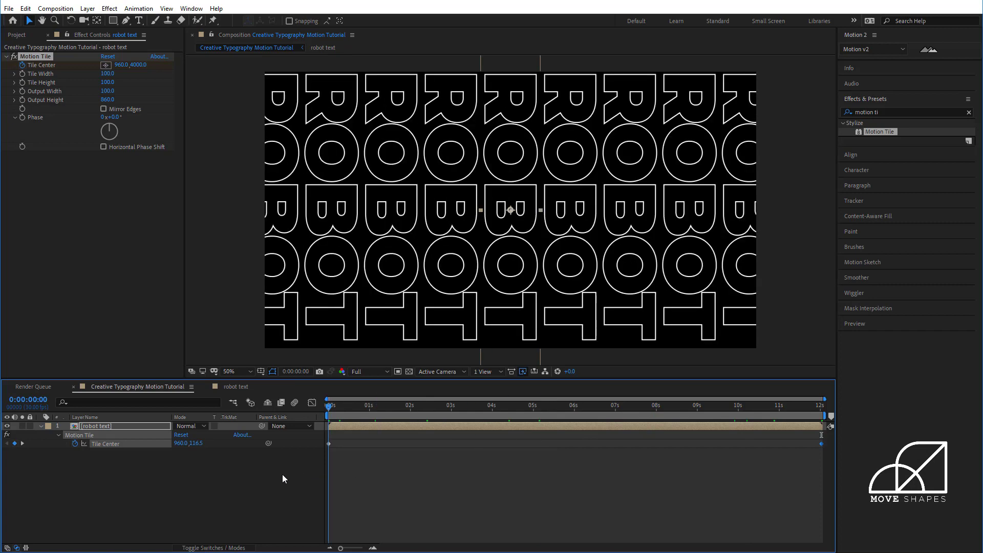
{"action": "left_click", "coordinate": [41, 426]}
{"action": "left_click", "coordinate": [50, 441]}
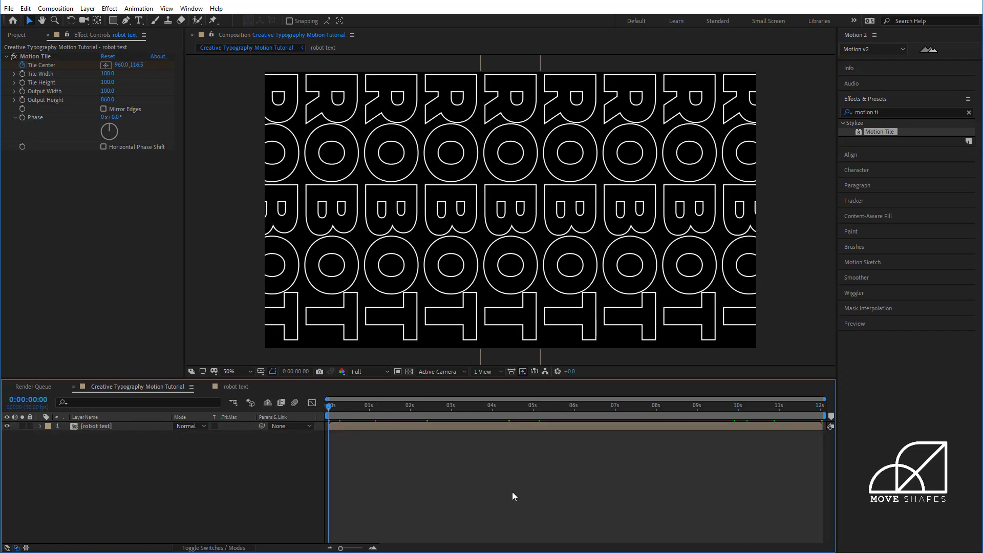
{"action": "key", "text": "space"}
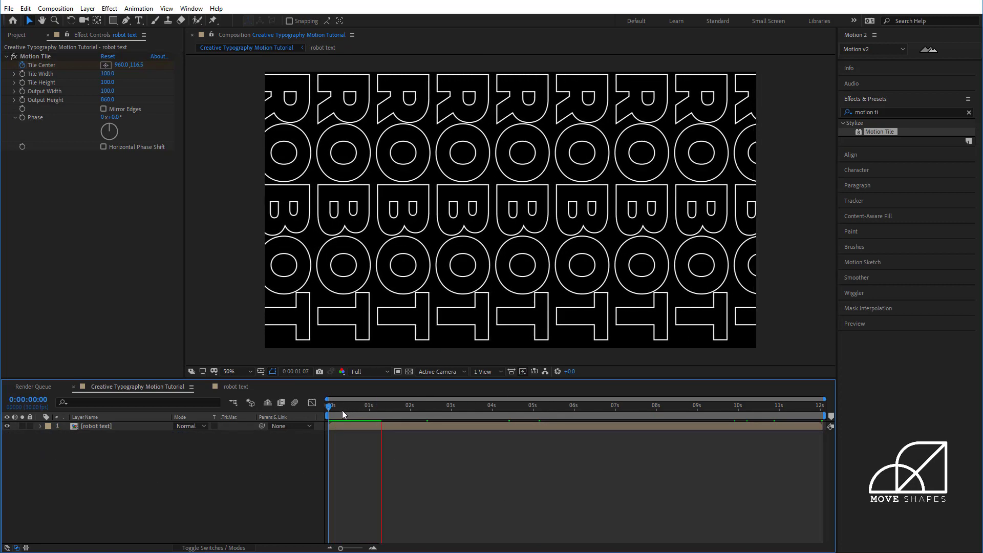
{"action": "key", "text": "space"}
- Duplicate the robot text layer and its source composition, and replace the upper layer's source with robot text 2
{"action": "left_click", "coordinate": [340, 425]}
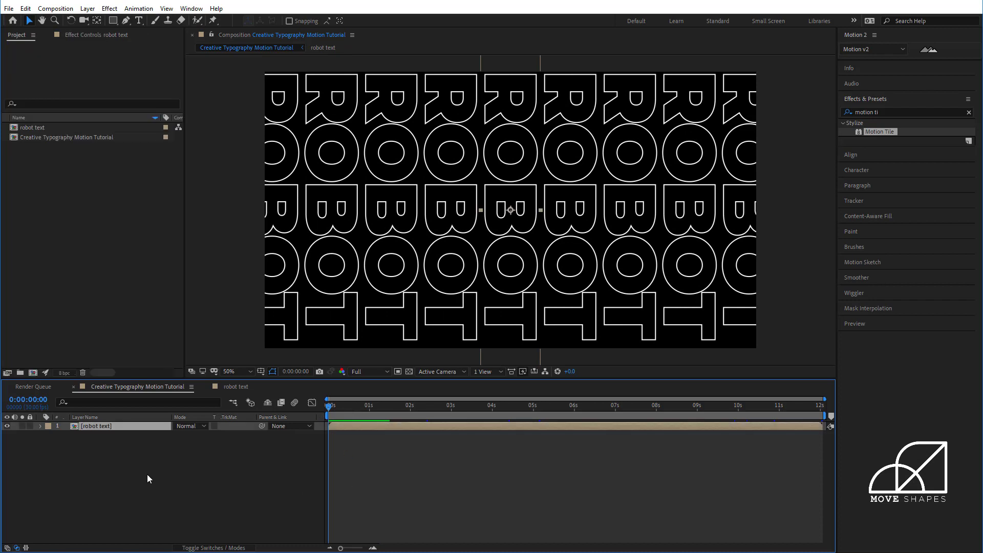
{"action": "key", "text": "ctrl+d"}
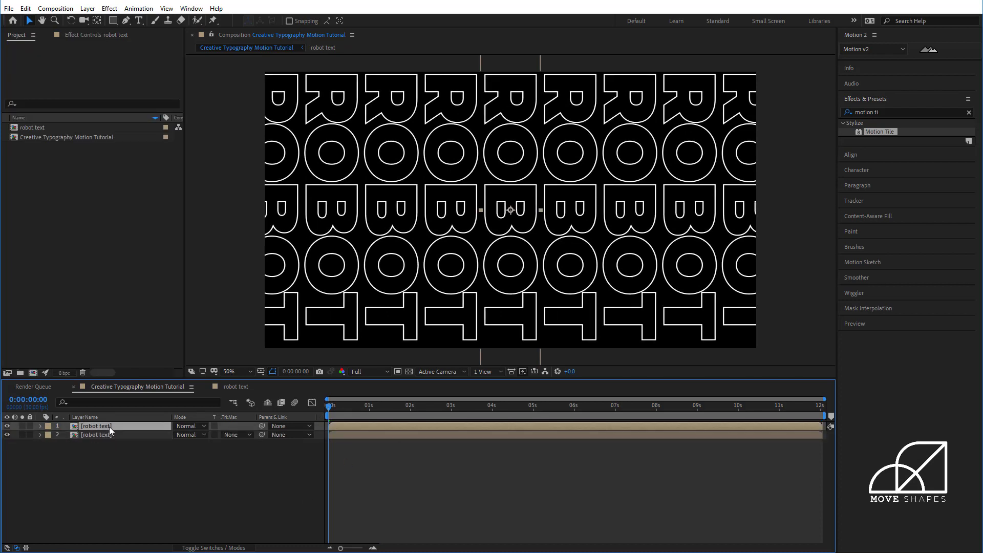
{"action": "left_click", "coordinate": [45, 127]}
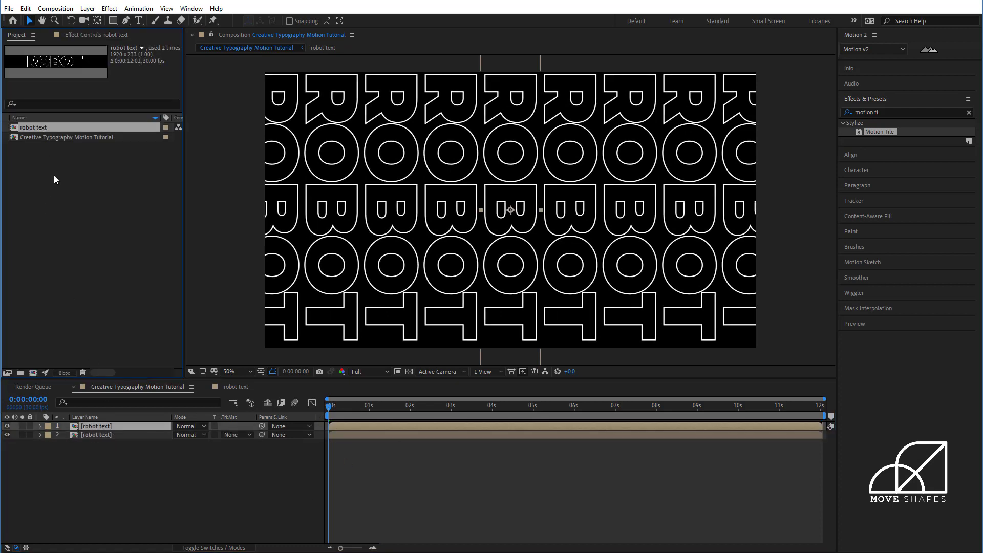
{"action": "key", "text": "ctrl+d"}
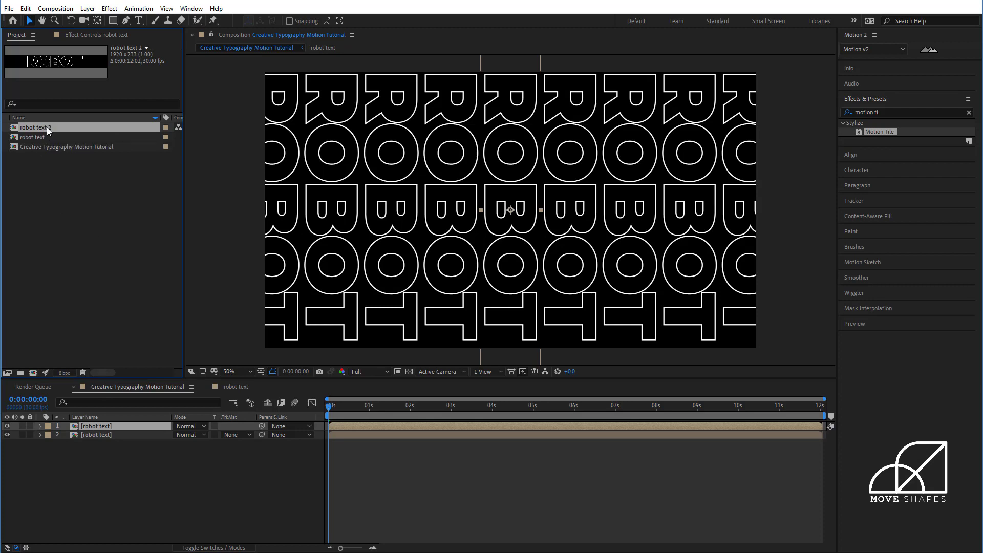
{"action": "left_click_drag", "start_coordinate": [47, 127], "coordinate": [106, 428]}
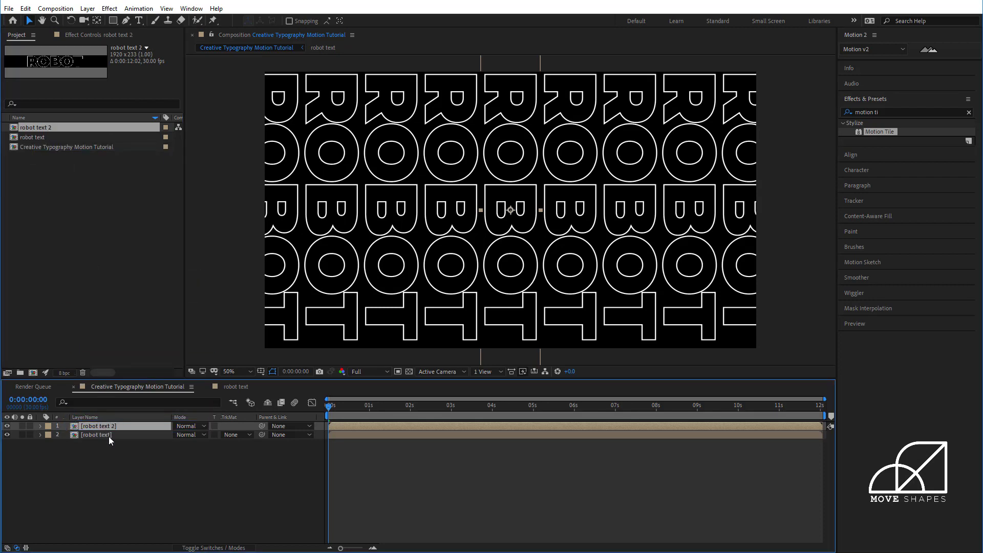
- Open the robot text 2 composition and give its robot outlines a solid color fill
{"action": "double_click", "coordinate": [97, 426]}
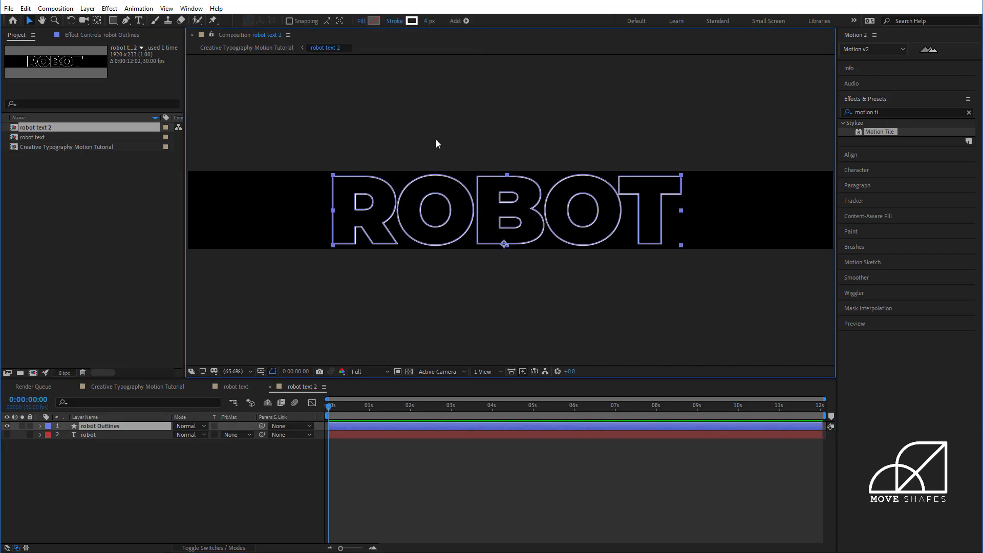
{"action": "left_click", "coordinate": [362, 21]}
{"action": "left_click", "coordinate": [452, 261]}
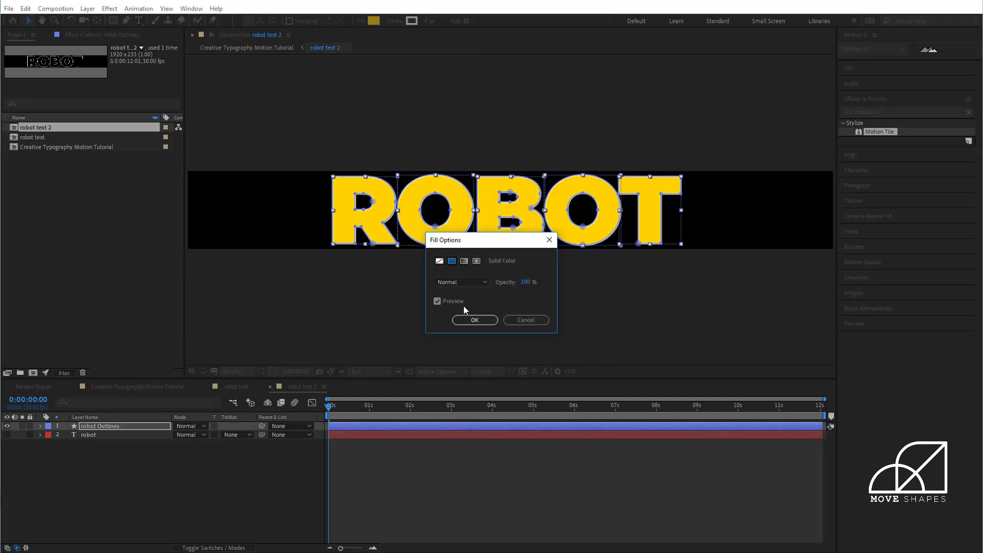
{"action": "left_click", "coordinate": [475, 320]}
- Try setting the robot outlines' stroke to none in robot text 2 and undo the stroke removal
{"action": "left_click", "coordinate": [395, 21]}
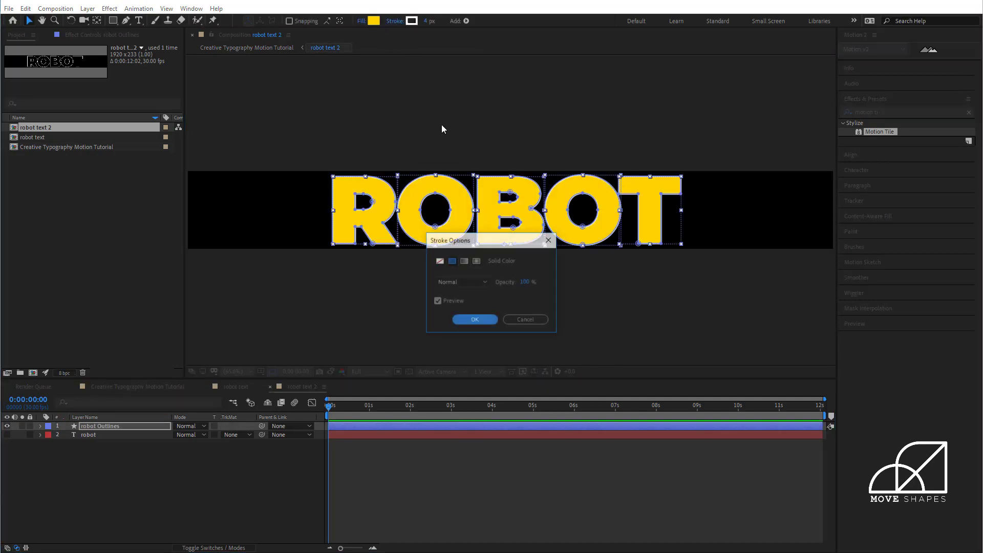
{"action": "left_click", "coordinate": [440, 261]}
{"action": "left_click", "coordinate": [475, 320]}
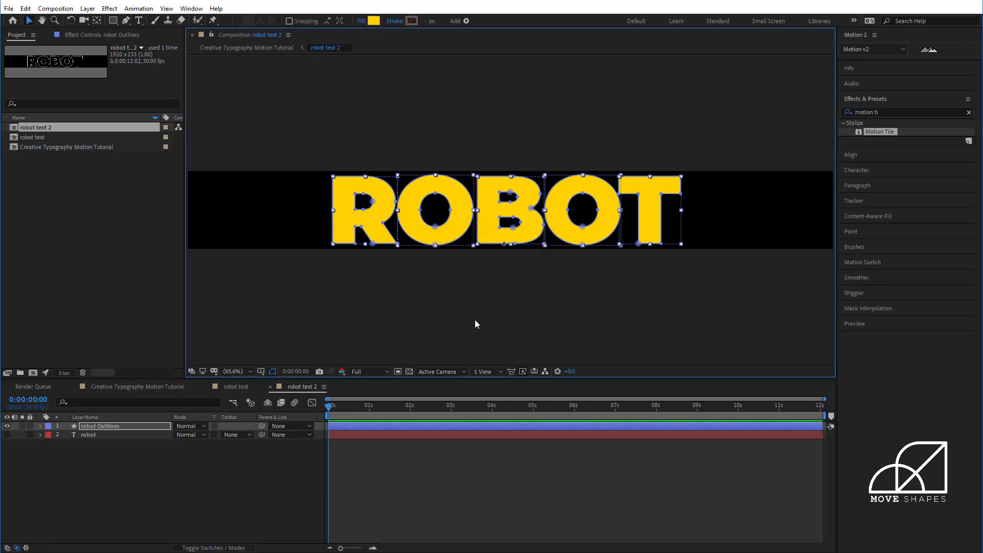
{"action": "key", "text": "ctrl+z"}
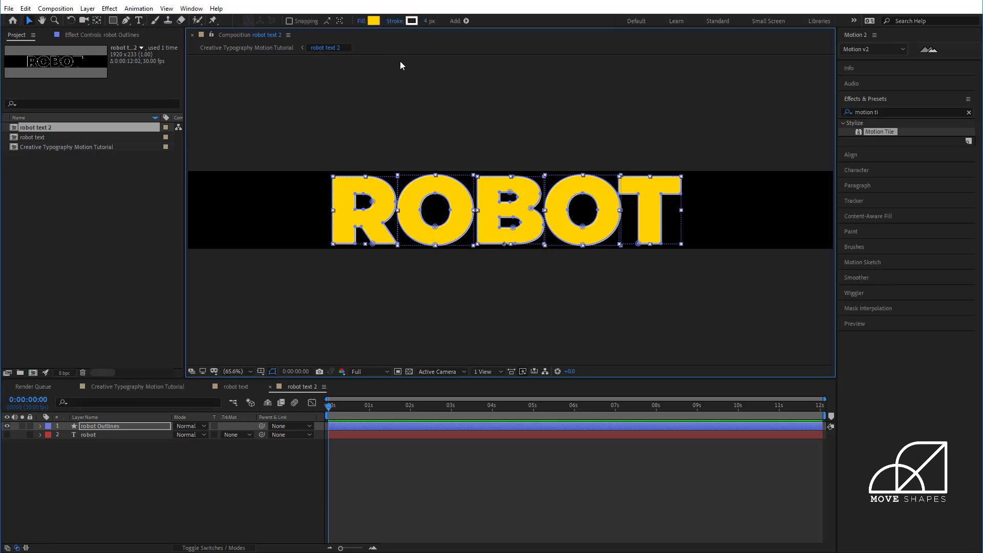
{"action": "left_click", "coordinate": [395, 21]}
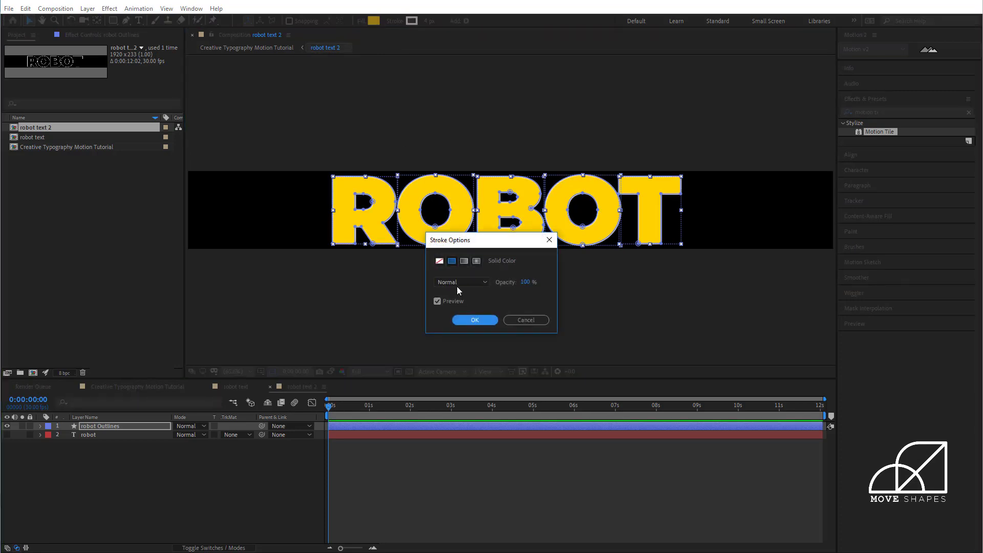
{"action": "left_click", "coordinate": [517, 319]}
- Change the fill color of the robot outlines in robot text 2 to white
{"action": "left_click", "coordinate": [374, 21]}
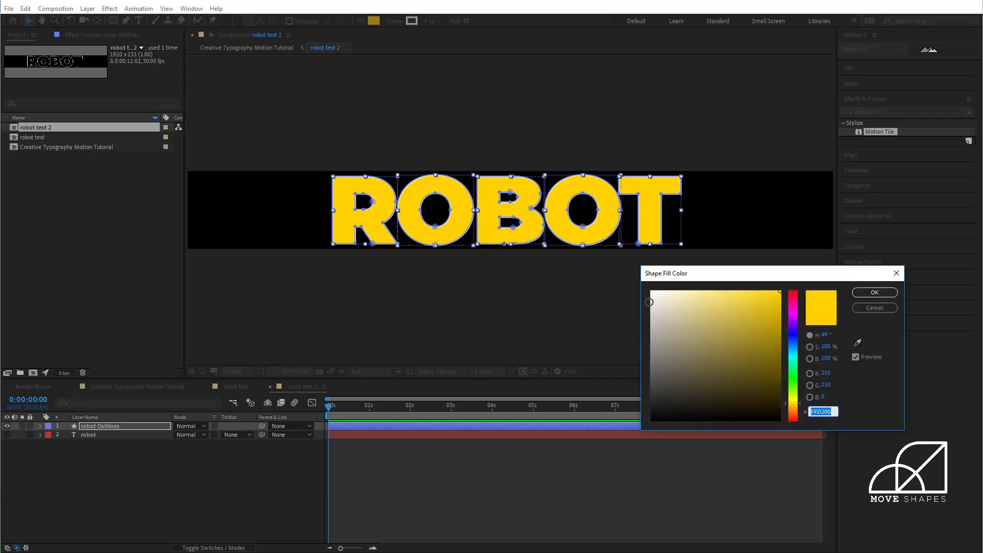
{"action": "left_click_drag", "start_coordinate": [653, 302], "coordinate": [634, 272]}
{"action": "left_click", "coordinate": [862, 292]}
{"action": "left_click", "coordinate": [543, 311]}
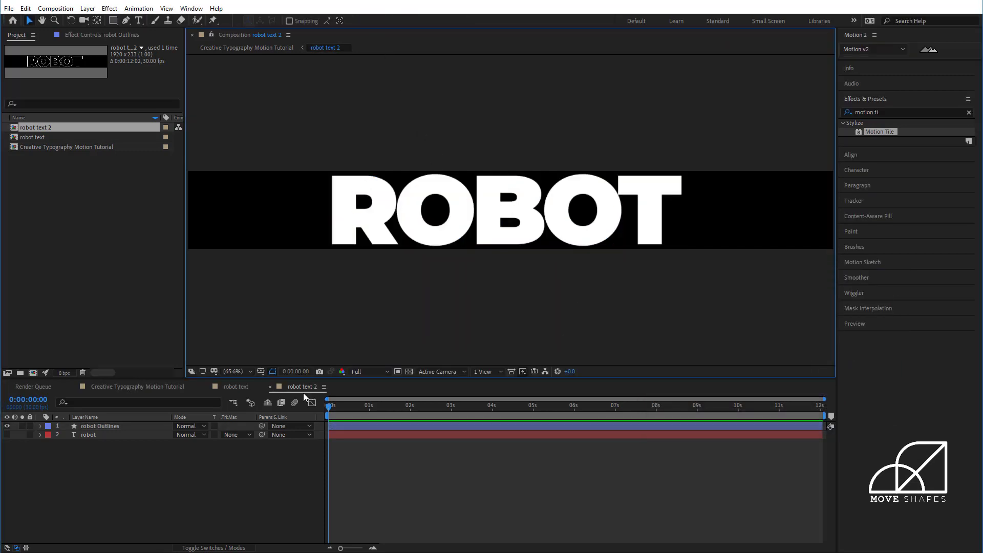
- In the Creative Typography Motion Tutorial composition, set the robot text 2 layer's Motion Tile output width to 20 and preview the animation
{"action": "left_click", "coordinate": [232, 405]}
{"action": "left_click", "coordinate": [169, 401]}
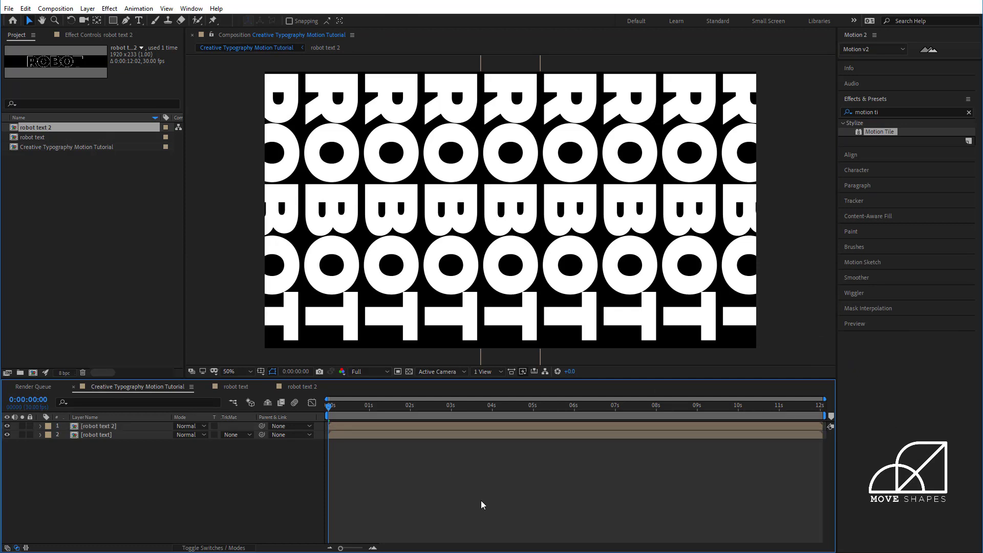
{"action": "left_click", "coordinate": [330, 426]}
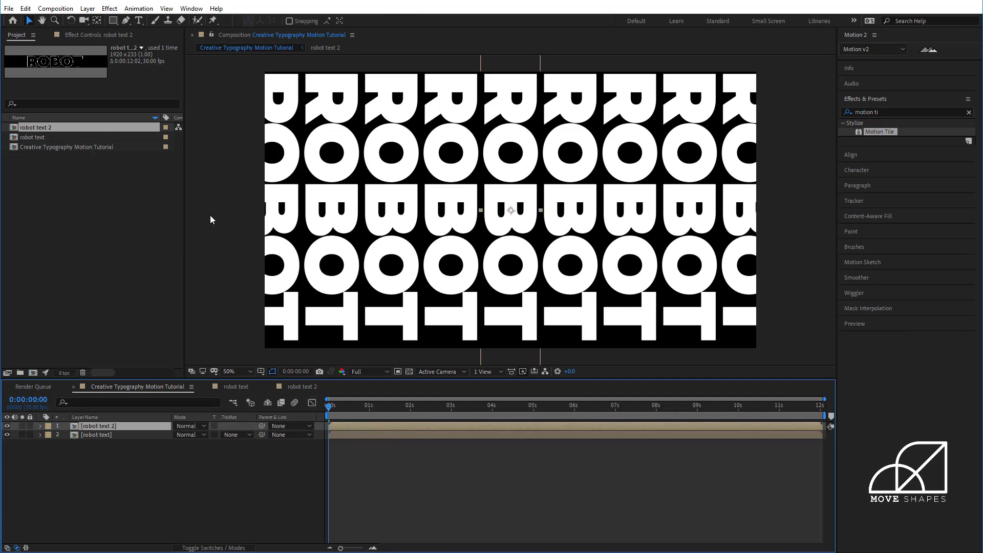
{"action": "left_click", "coordinate": [105, 36]}
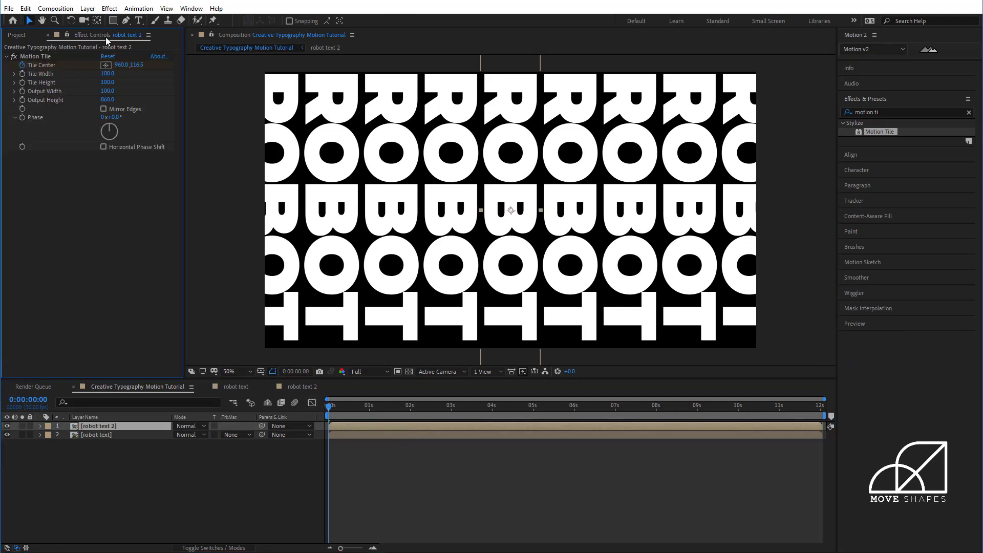
{"action": "left_click", "coordinate": [108, 92]}
{"action": "left_click_drag", "start_coordinate": [105, 91], "coordinate": [102, 92]}
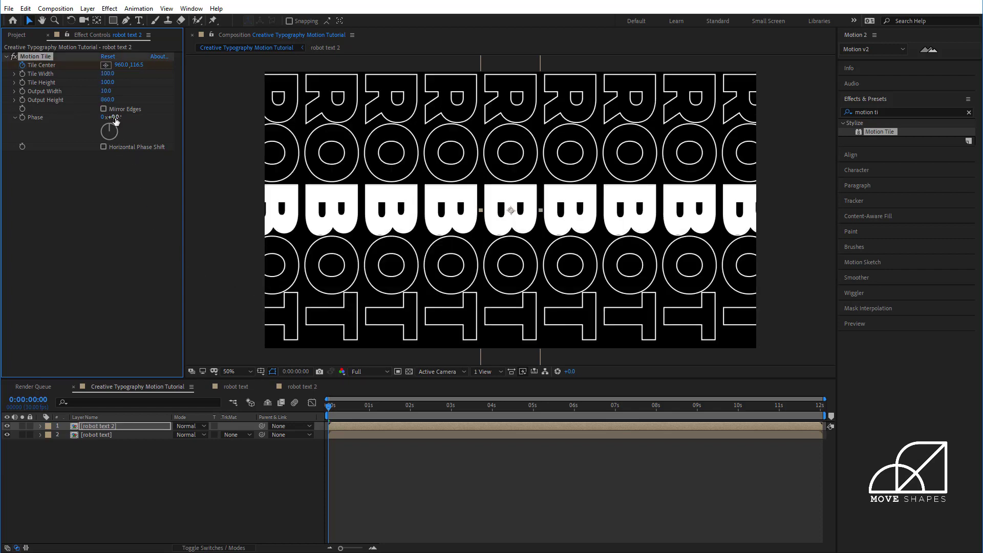
{"action": "left_click", "coordinate": [107, 91]}
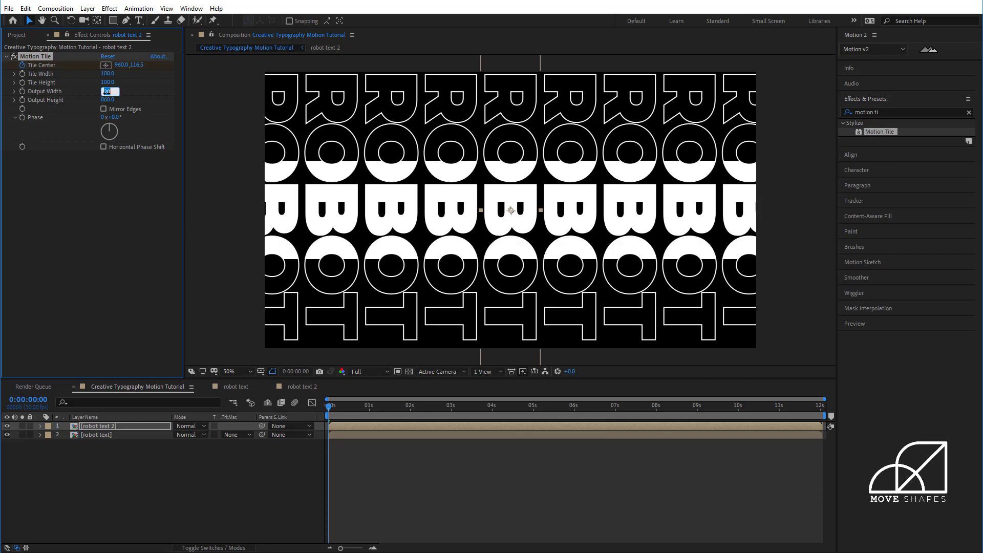
{"action": "left_click", "coordinate": [161, 440]}
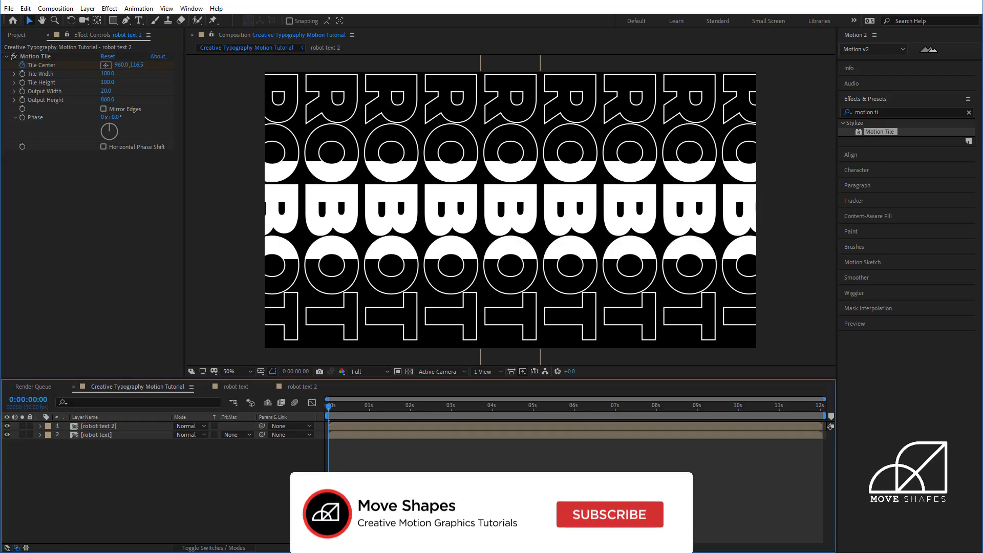
{"action": "key", "text": "space"}
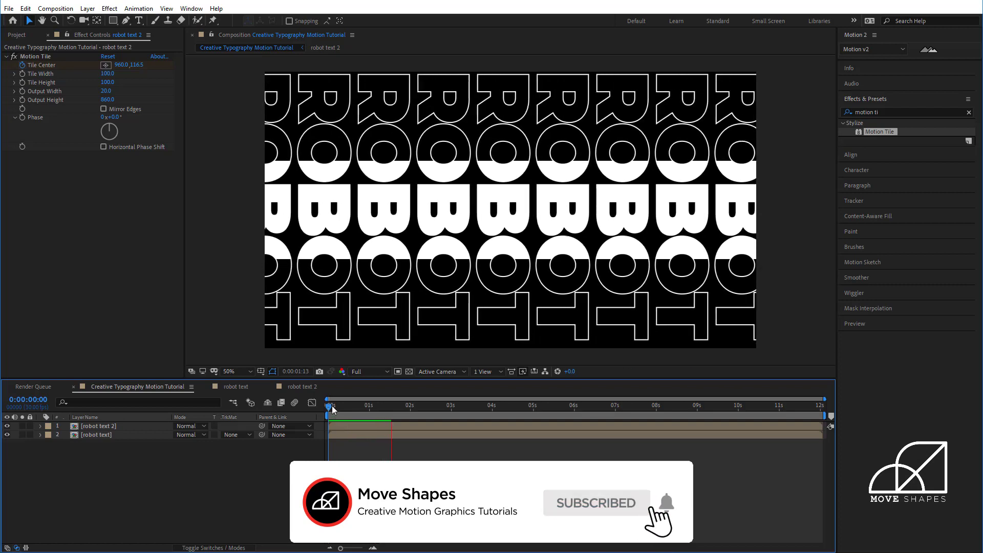
{"action": "key", "text": "space"}
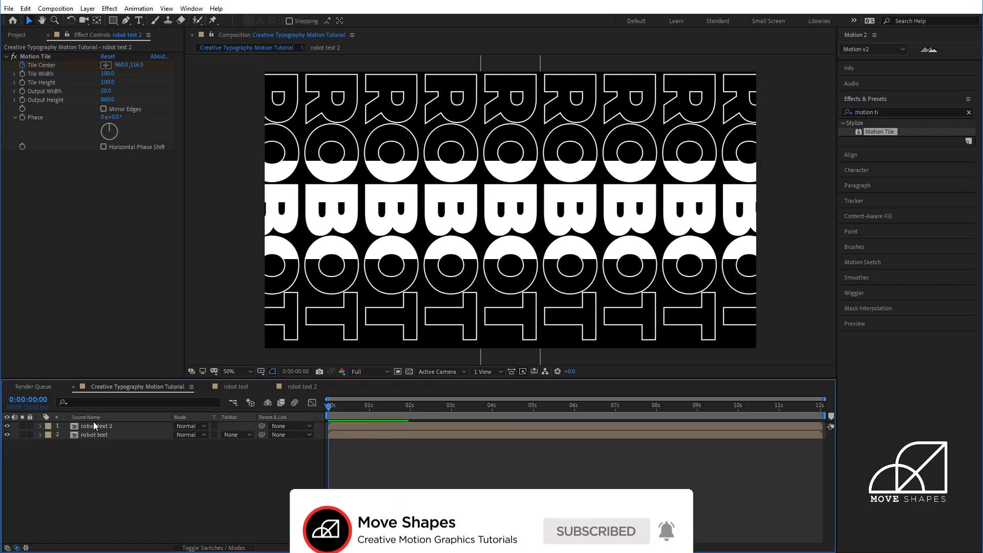
- Duplicate the robot text 2 layer and select the upper copy
{"action": "left_click", "coordinate": [97, 426]}
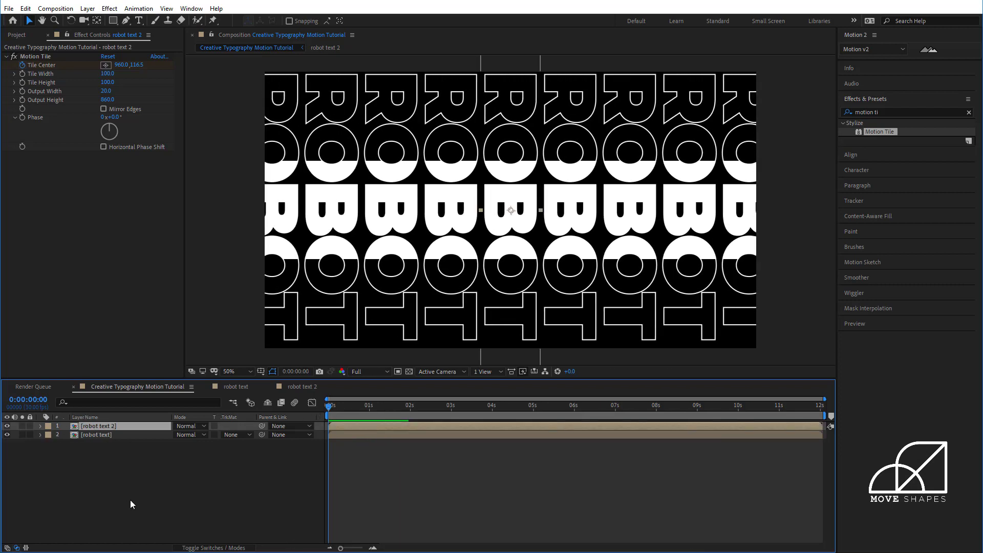
{"action": "key", "text": "ctrl+d"}
{"action": "left_click", "coordinate": [116, 507]}
{"action": "left_click", "coordinate": [94, 427]}
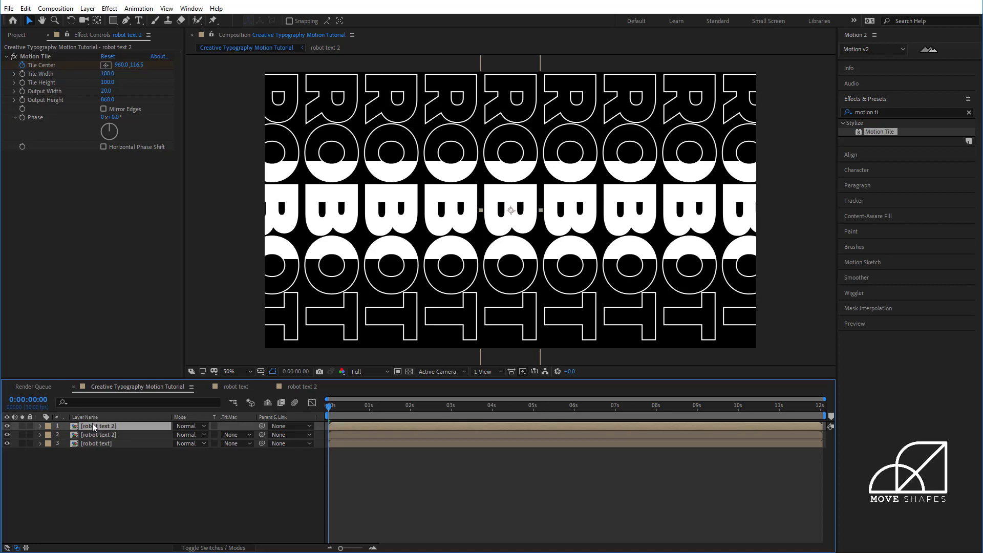
- Set the Motion Tile output width of the topmost robot text 2 layer to 100
{"action": "left_click", "coordinate": [108, 100]}
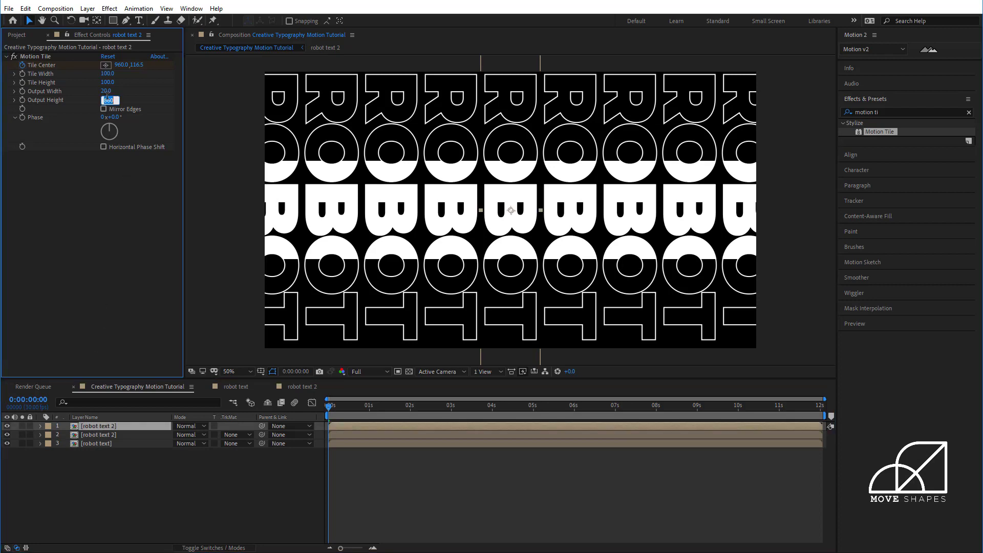
{"action": "left_click", "coordinate": [137, 84]}
{"action": "left_click_drag", "start_coordinate": [107, 91], "coordinate": [113, 92]}
{"action": "left_click", "coordinate": [113, 92]}
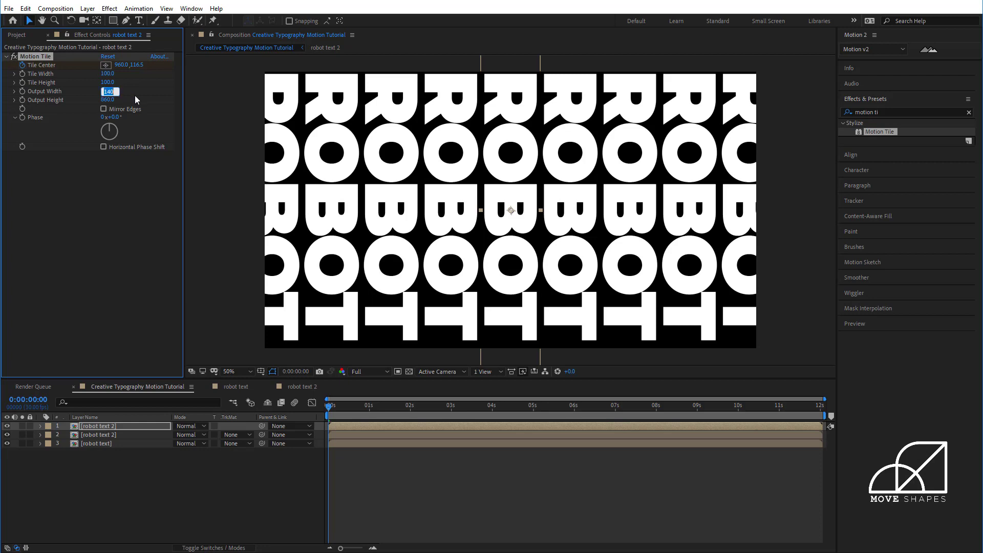
{"action": "type", "text": "100"}
{"action": "key", "text": "Return"}
- Try a Motion Tile output height of 200 on the topmost layer, then shift its tile center and undo the shift
{"action": "left_click_drag", "start_coordinate": [108, 100], "coordinate": [75, 104]}
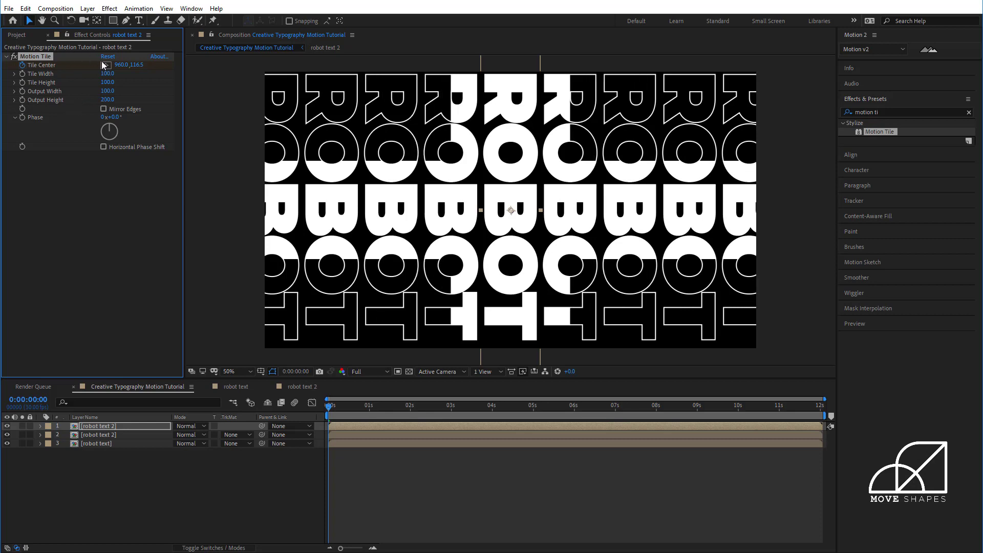
{"action": "left_click_drag", "start_coordinate": [121, 65], "coordinate": [77, 72]}
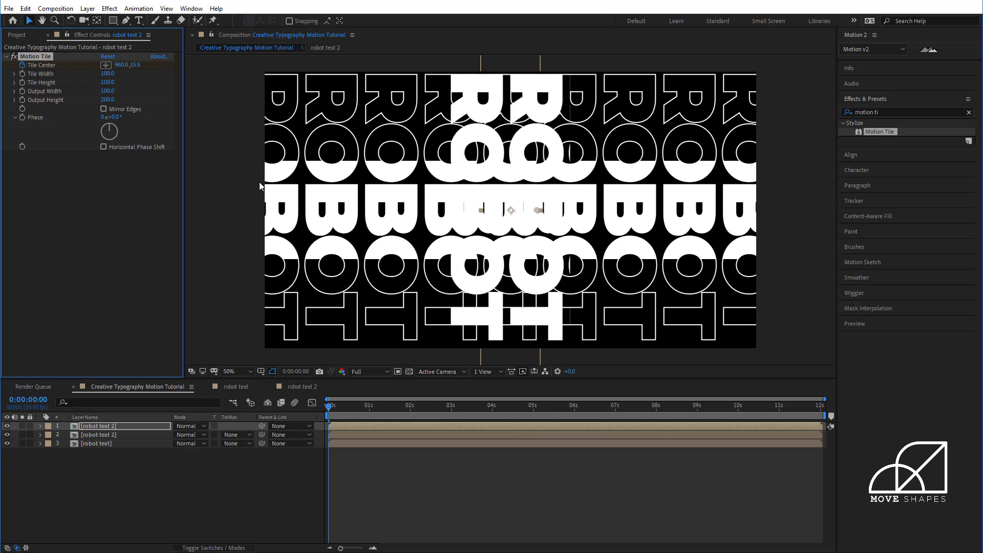
{"action": "key", "text": "ctrl+z"}
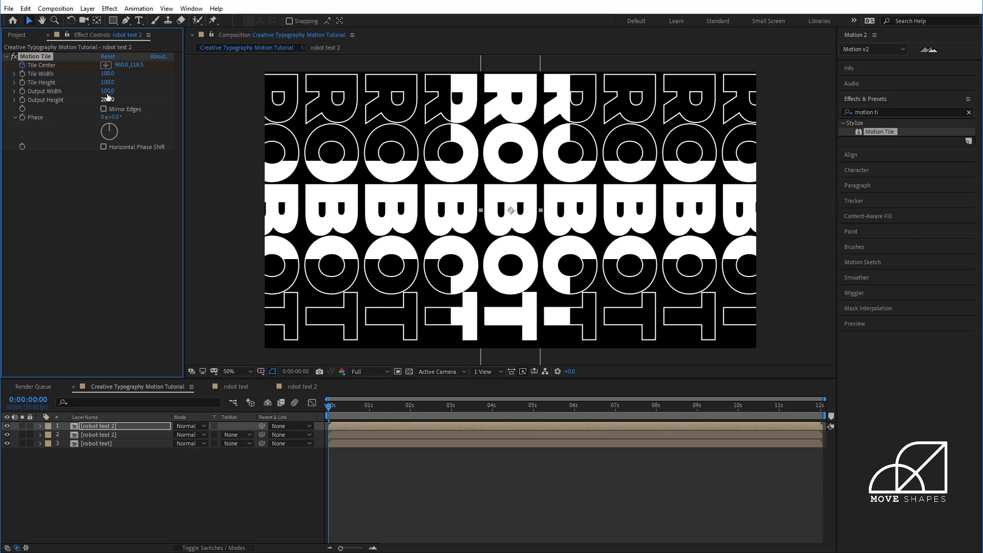
- Set the Motion Tile output height of the topmost robot text 2 layer to 400
{"action": "left_click_drag", "start_coordinate": [118, 91], "coordinate": [118, 118]}
{"action": "left_click_drag", "start_coordinate": [189, 134], "coordinate": [200, 150]}
{"action": "left_click", "coordinate": [382, 426]}
{"action": "left_click_drag", "start_coordinate": [109, 101], "coordinate": [122, 103]}
{"action": "left_click", "coordinate": [482, 475]}
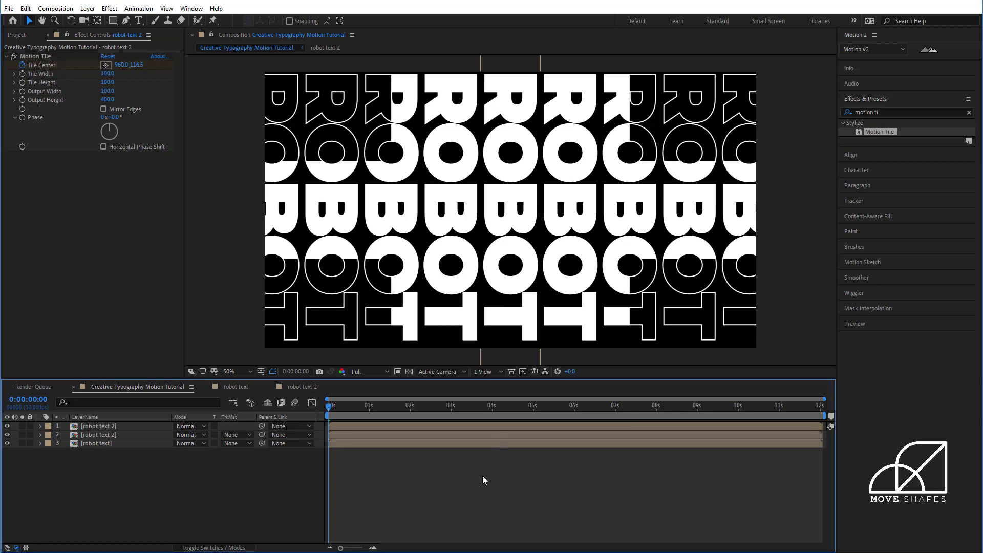
- Apply a Fill effect to the lower of the two robot text 2 layers
{"action": "left_click", "coordinate": [93, 436]}
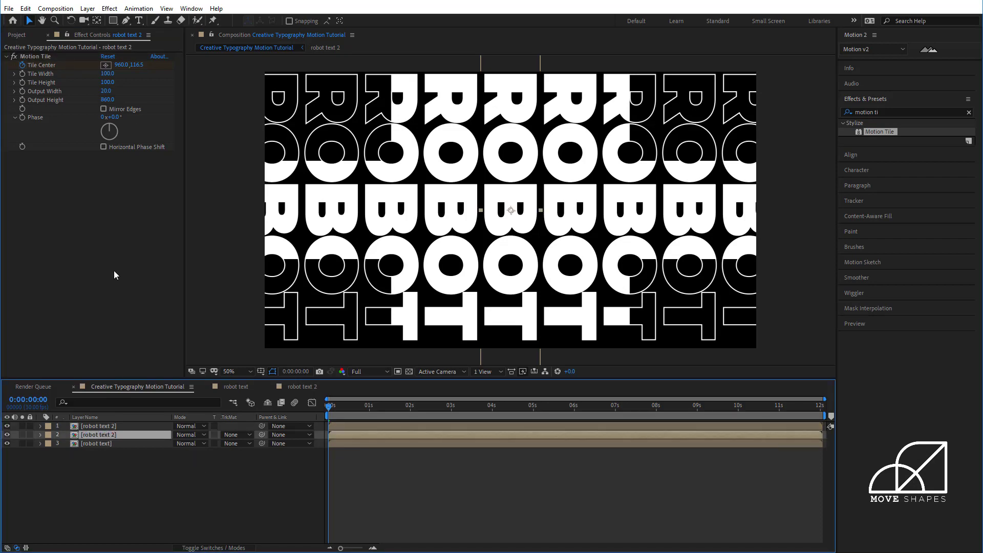
{"action": "left_click", "coordinate": [6, 56]}
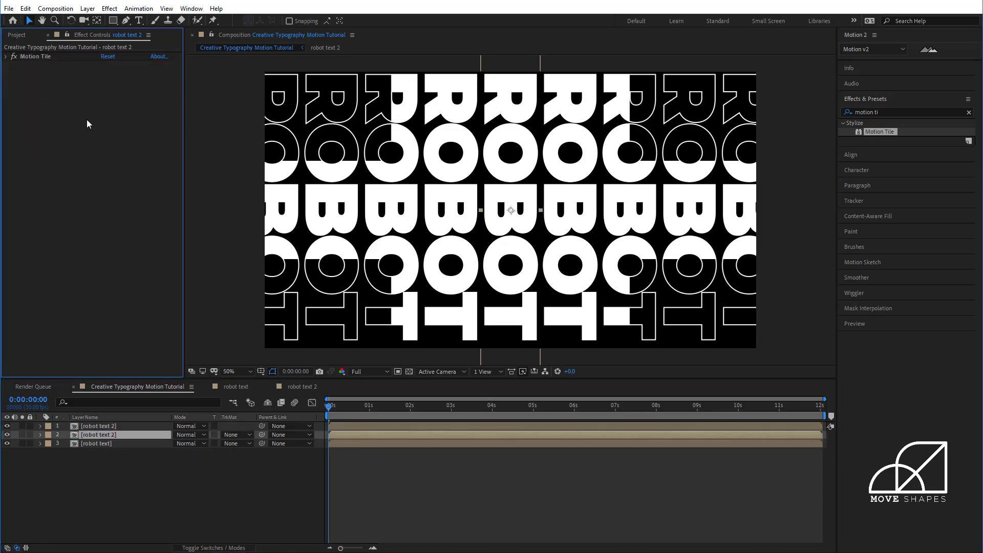
{"action": "right_click", "coordinate": [87, 119]}
{"action": "mouse_move", "coordinate": [152, 265]}
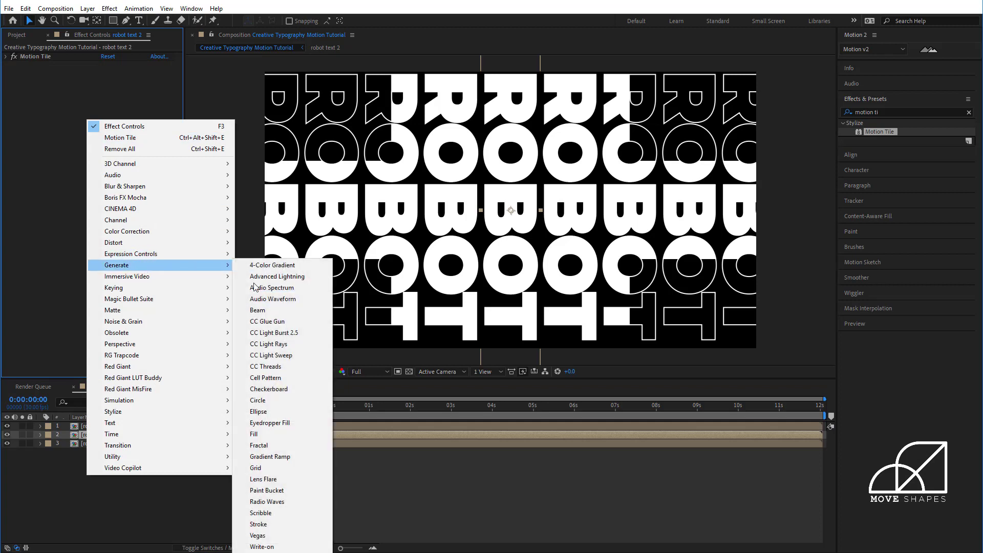
{"action": "left_click", "coordinate": [254, 434]}
- Try yellow FFCC00 as the lower robot text 2 layer's Fill color, undo the change and preview the animation
{"action": "left_click", "coordinate": [106, 91]}
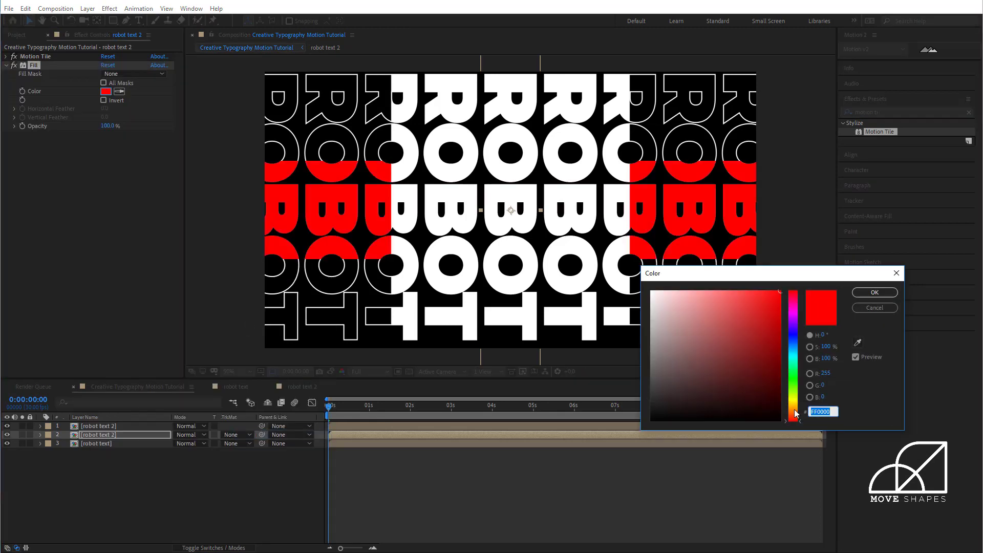
{"action": "left_click_drag", "start_coordinate": [796, 414], "coordinate": [795, 406]}
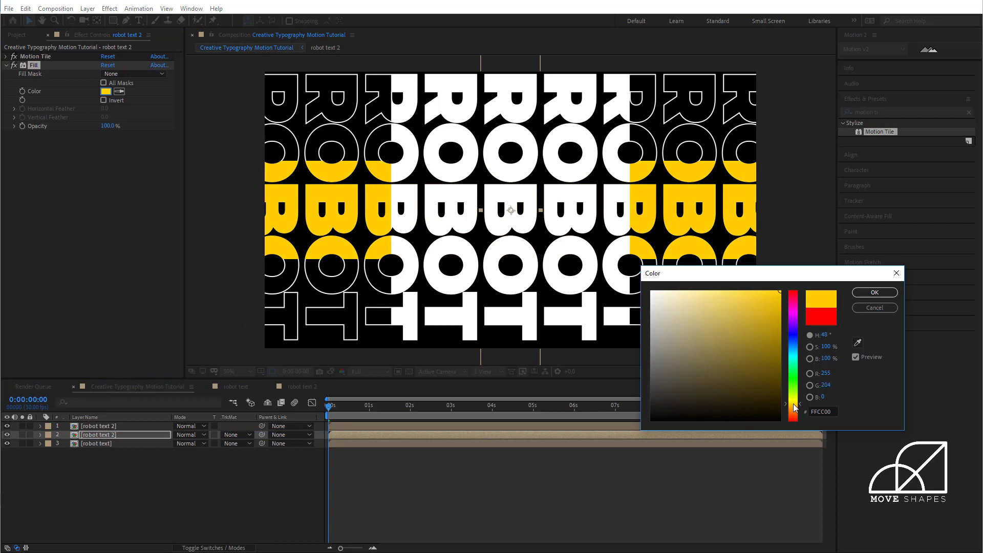
{"action": "left_click", "coordinate": [871, 293]}
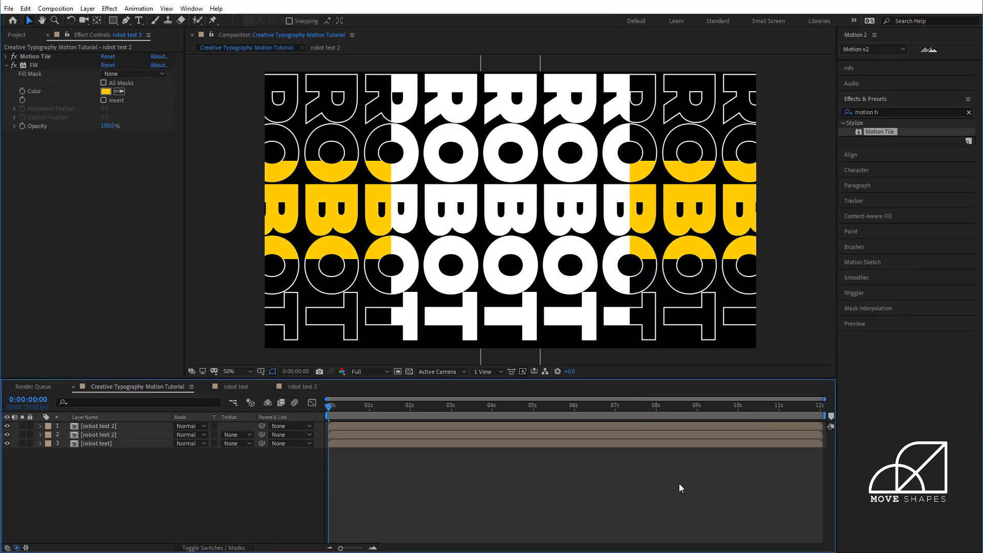
{"action": "key", "text": "ctrl+z"}
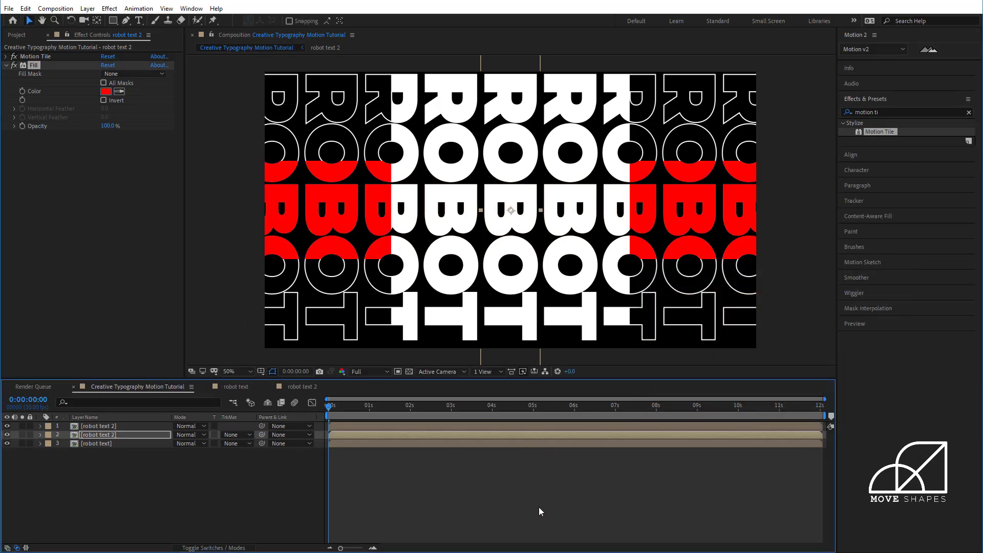
{"action": "key", "text": "space"}
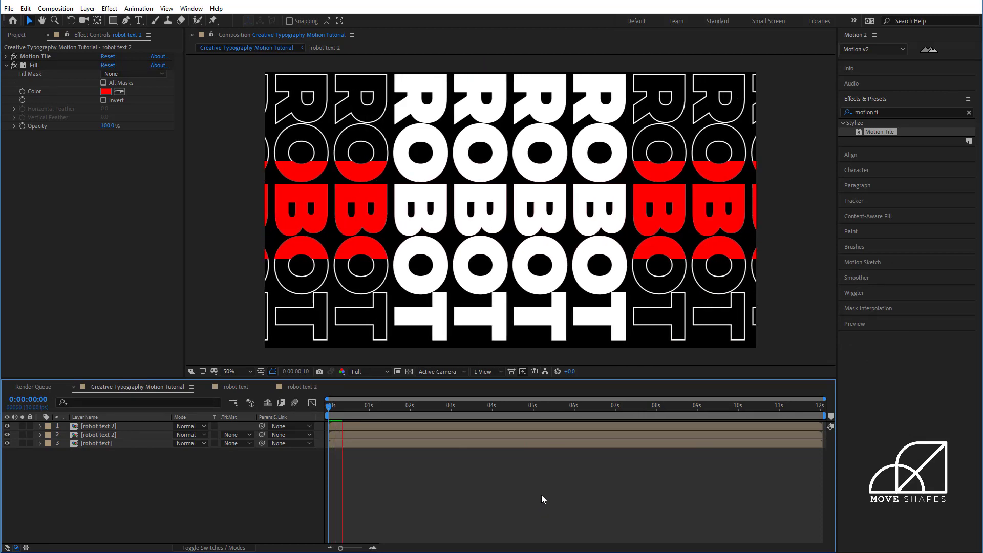
{"action": "key", "text": "space"}
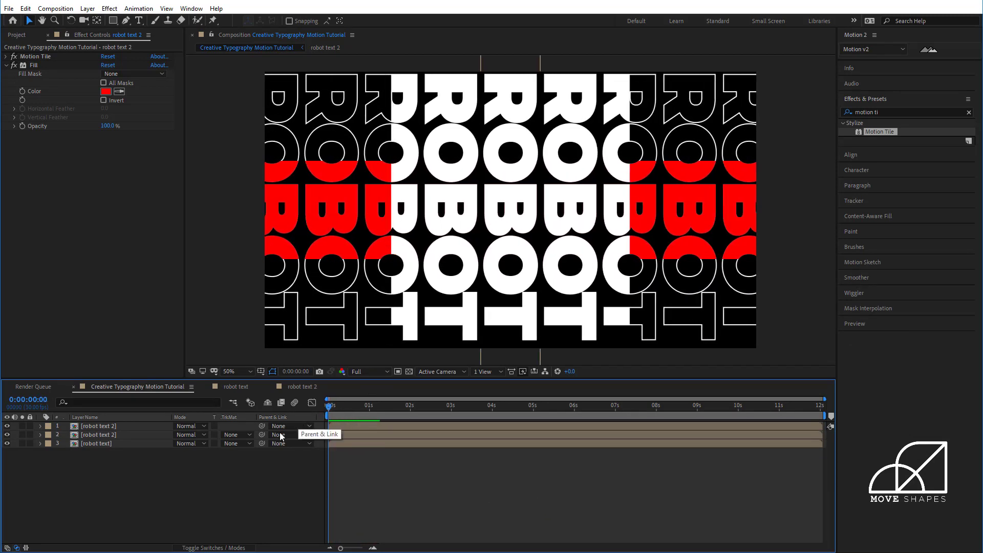
- Apply a Fill effect to the topmost robot text 2 layer
{"action": "left_click", "coordinate": [91, 435]}
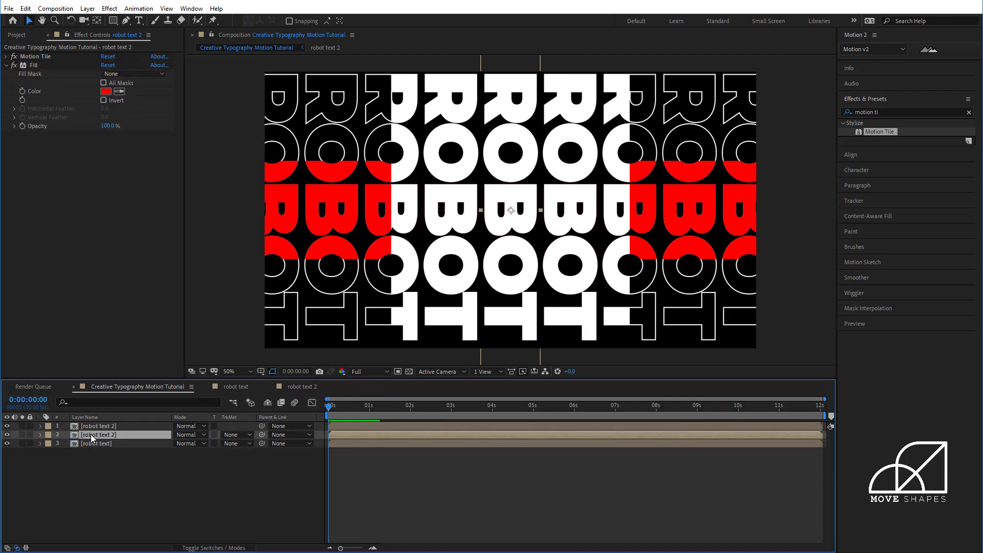
{"action": "left_click", "coordinate": [92, 426]}
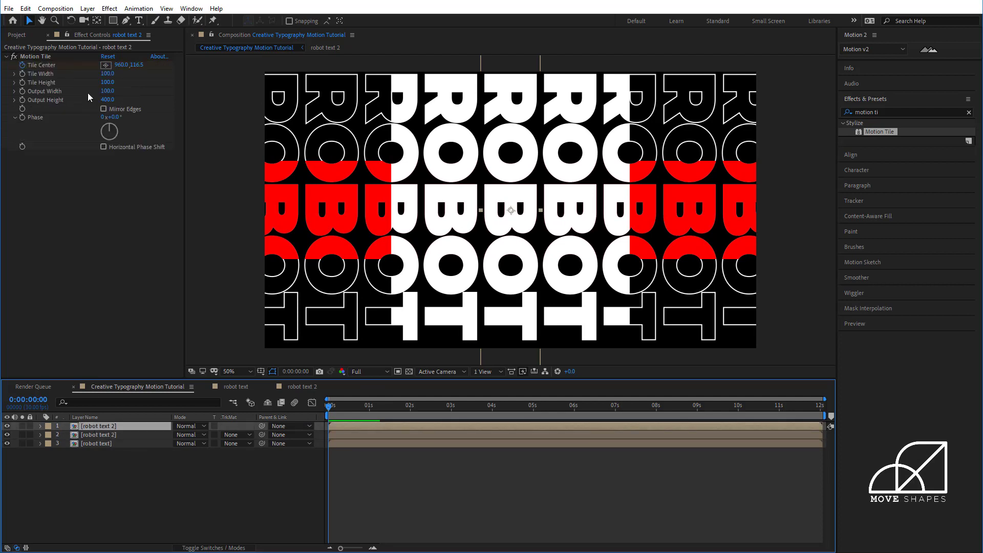
{"action": "right_click", "coordinate": [79, 197]}
{"action": "mouse_move", "coordinate": [125, 334]}
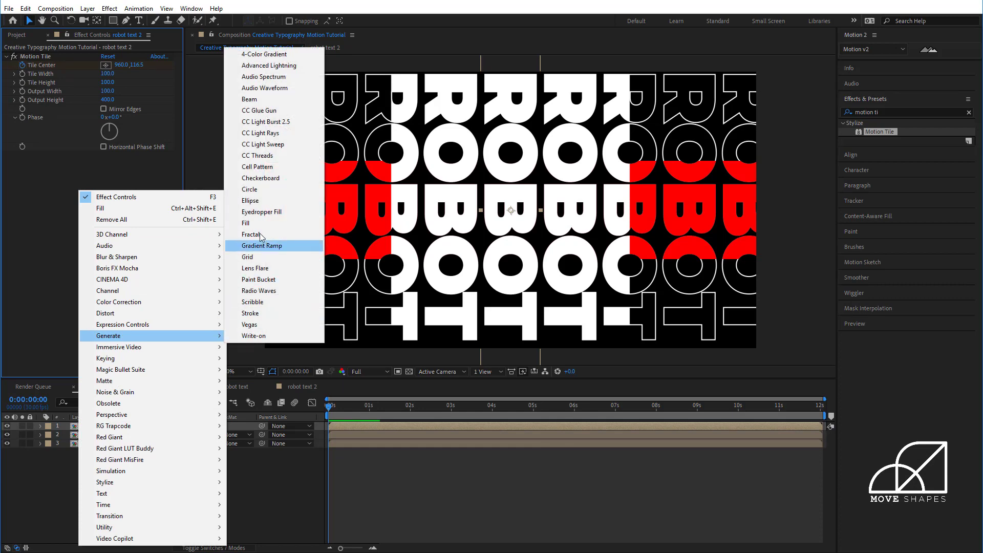
{"action": "left_click", "coordinate": [257, 223]}
- Set the topmost layer's Fill color to yellow FFD200 and preview the animation
{"action": "left_click", "coordinate": [106, 181]}
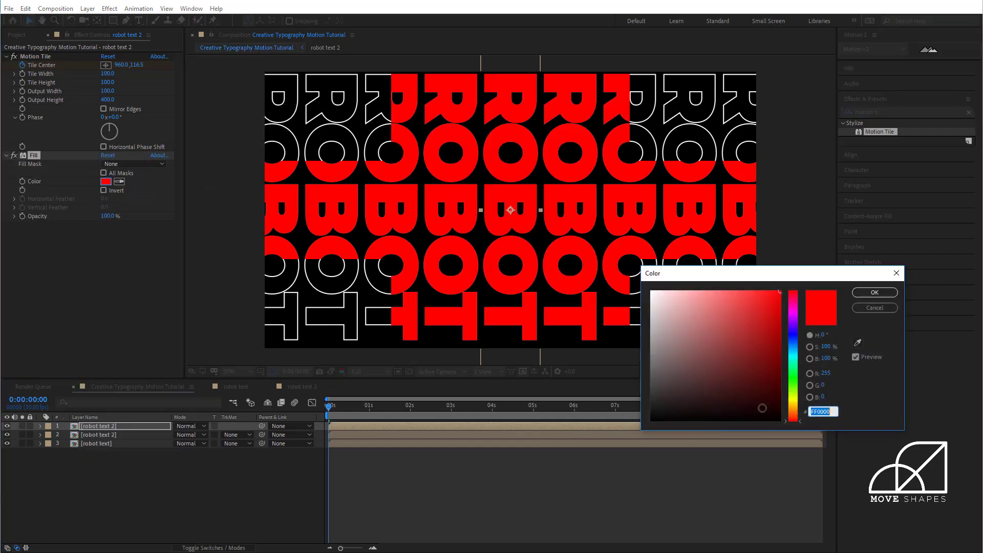
{"action": "left_click_drag", "start_coordinate": [797, 394], "coordinate": [796, 410]}
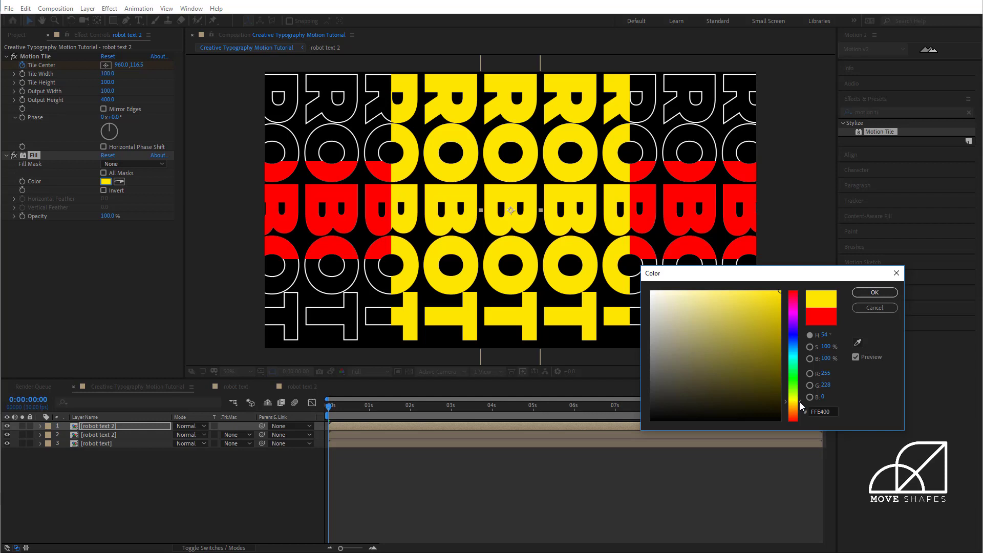
{"action": "left_click_drag", "start_coordinate": [802, 407], "coordinate": [802, 408]}
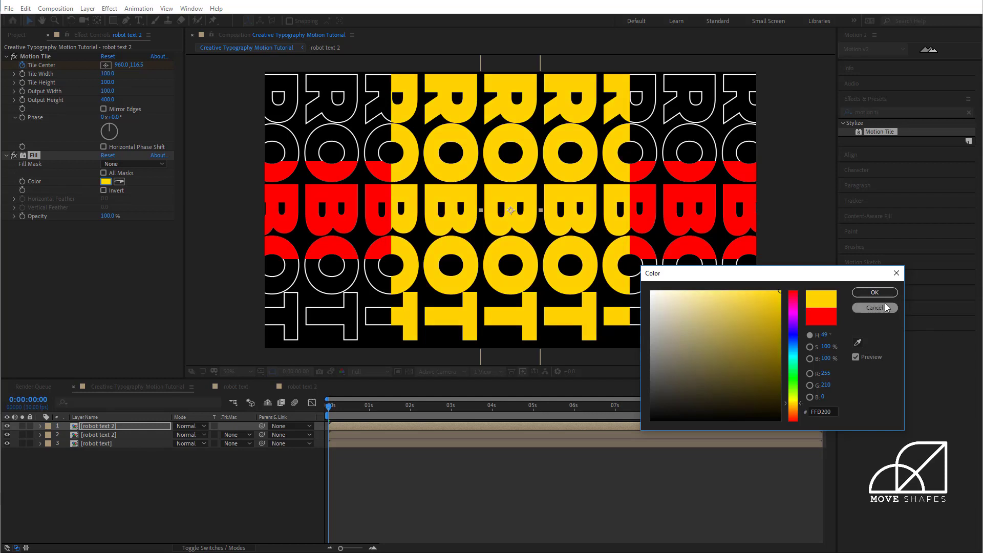
{"action": "left_click", "coordinate": [875, 292]}
{"action": "key", "text": "space"}
{"action": "key", "text": "space"}
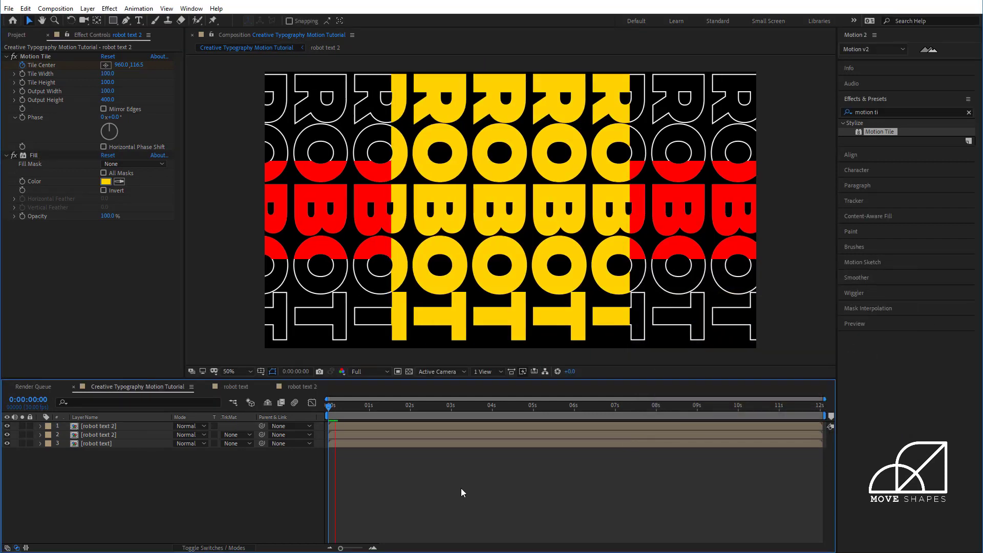
- Lock all three text layers, hide them and bring up the project's item list
{"action": "left_click_drag", "start_coordinate": [30, 427], "coordinate": [76, 497]}
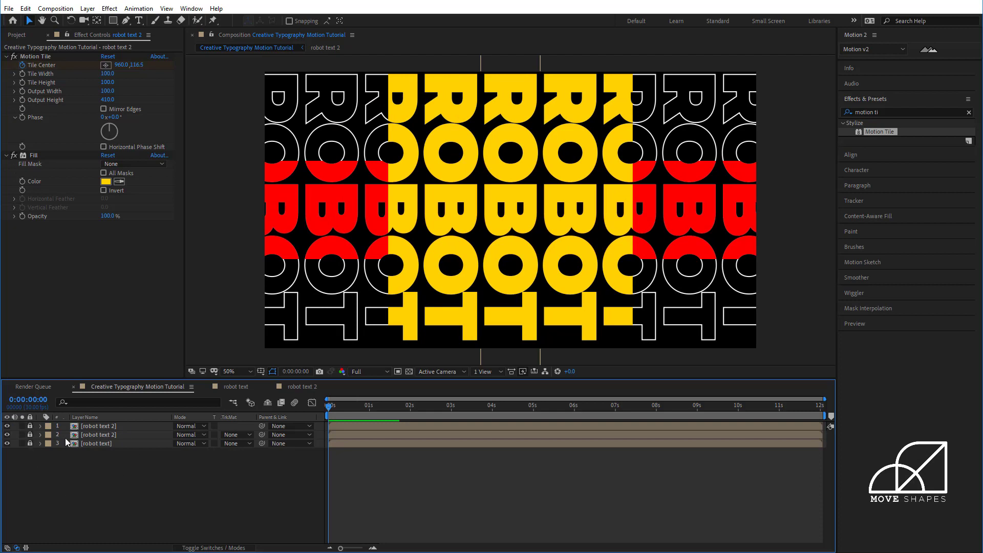
{"action": "left_click_drag", "start_coordinate": [7, 444], "coordinate": [7, 426]}
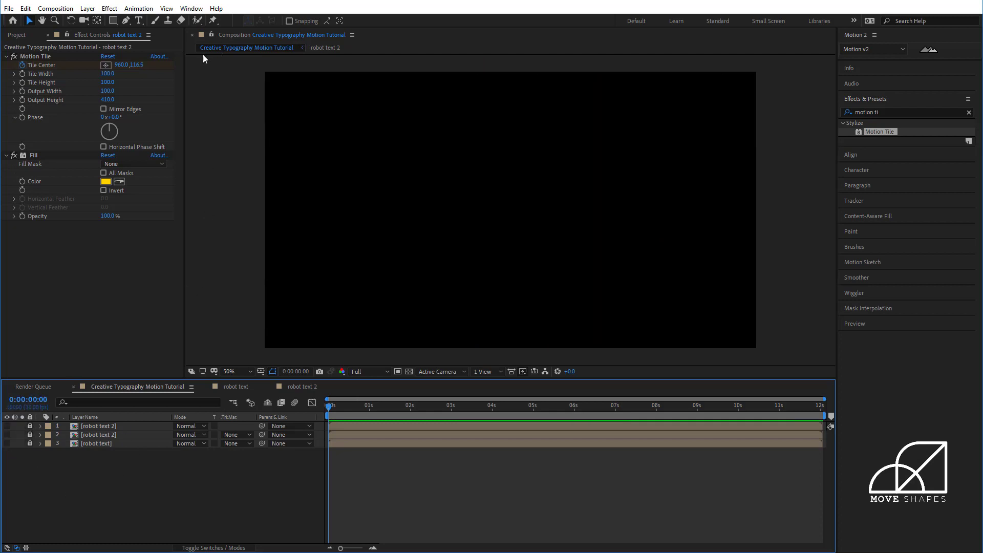
{"action": "key", "text": "ctrl+0"}
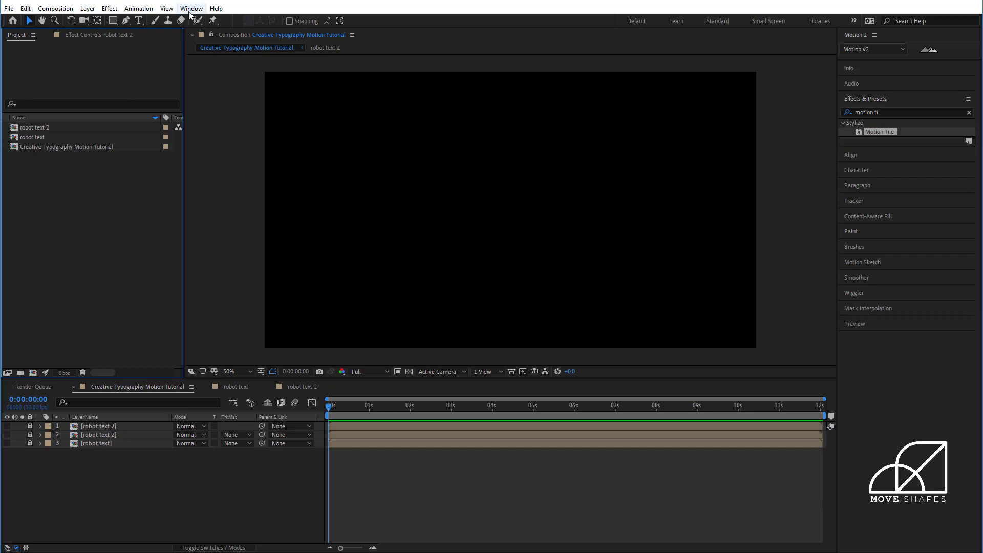
- Add a text layer reading "humanoid robot" near the center of the Creative Typography Motion Tutorial composition
{"action": "left_click", "coordinate": [138, 21]}
{"action": "left_click", "coordinate": [508, 224]}
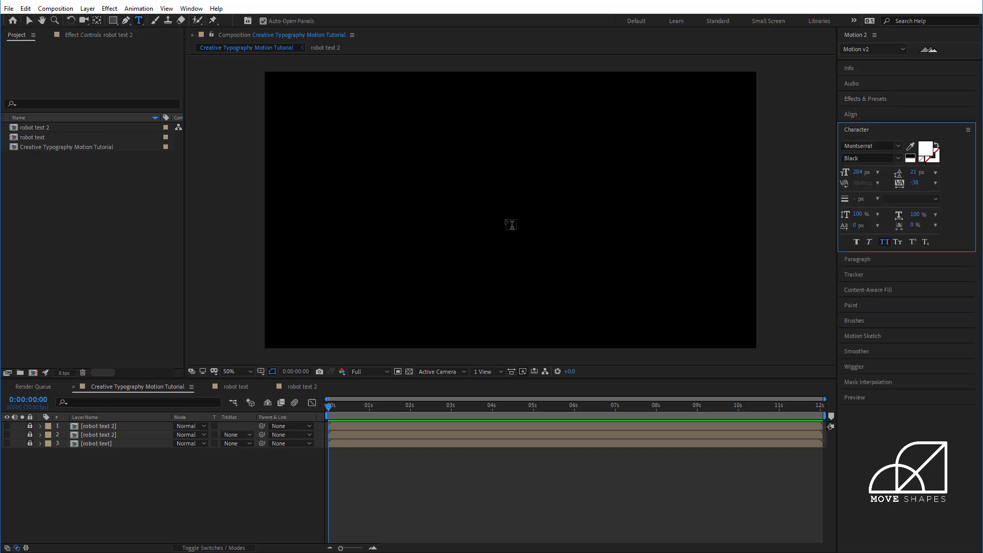
{"action": "type", "text": "h"}
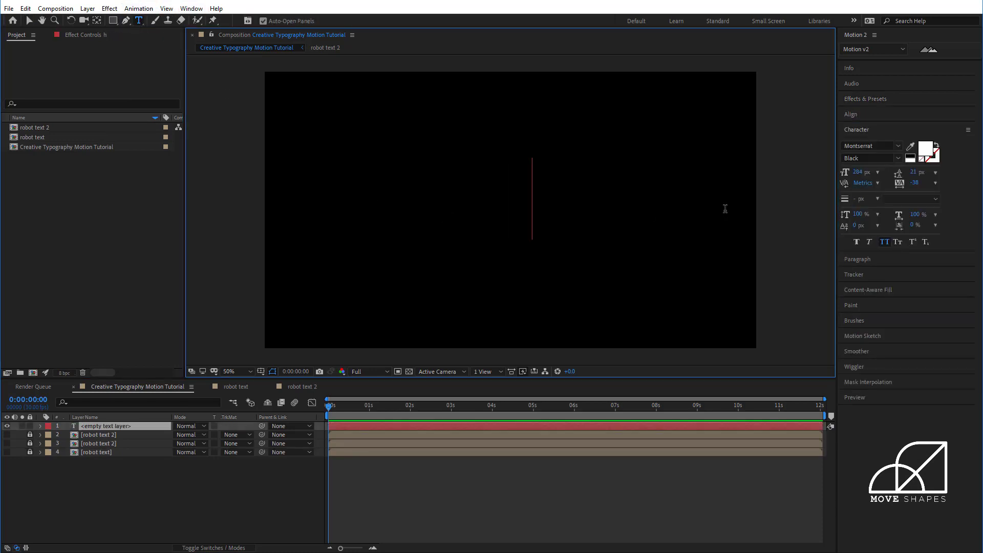
{"action": "type", "text": "uman"}
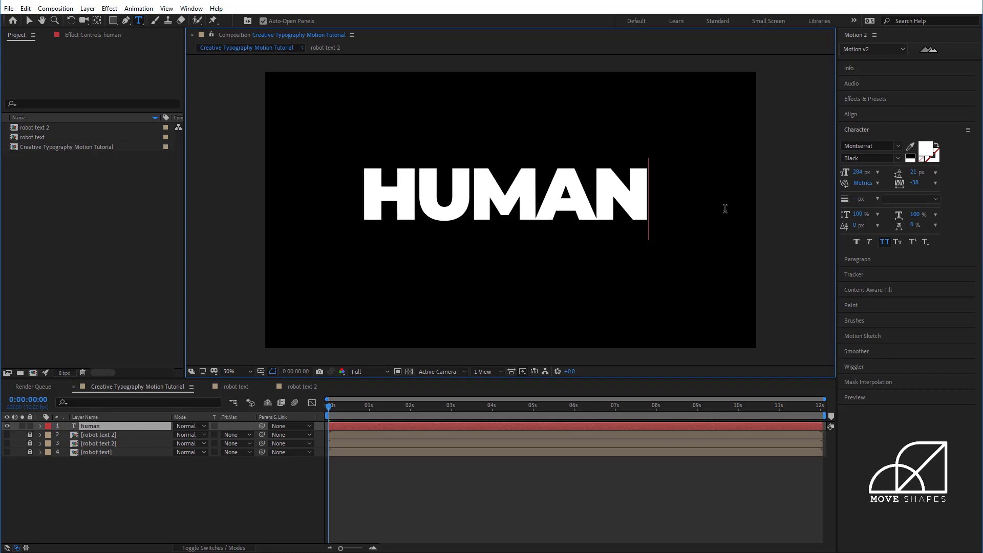
{"action": "type", "text": "oid"}
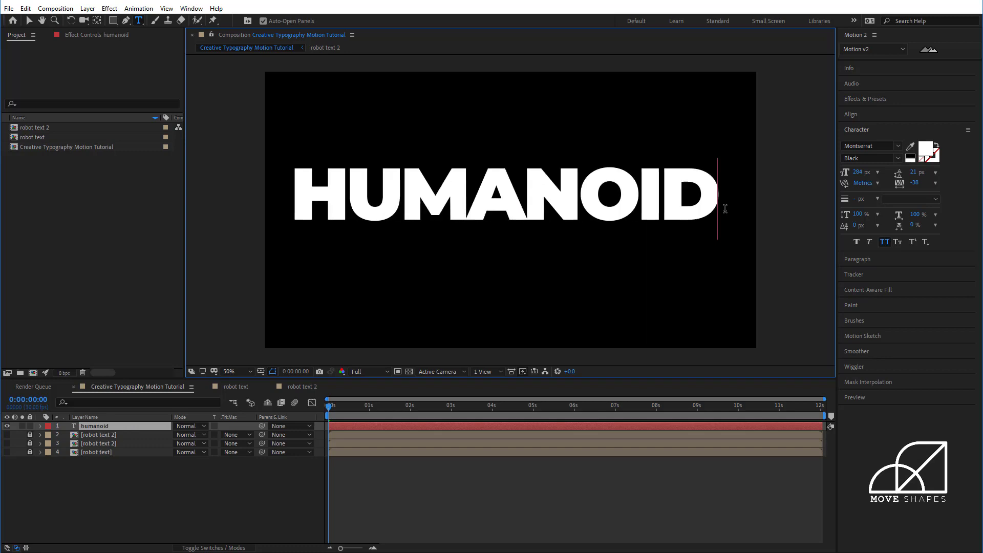
{"action": "type", "text": " robot"}
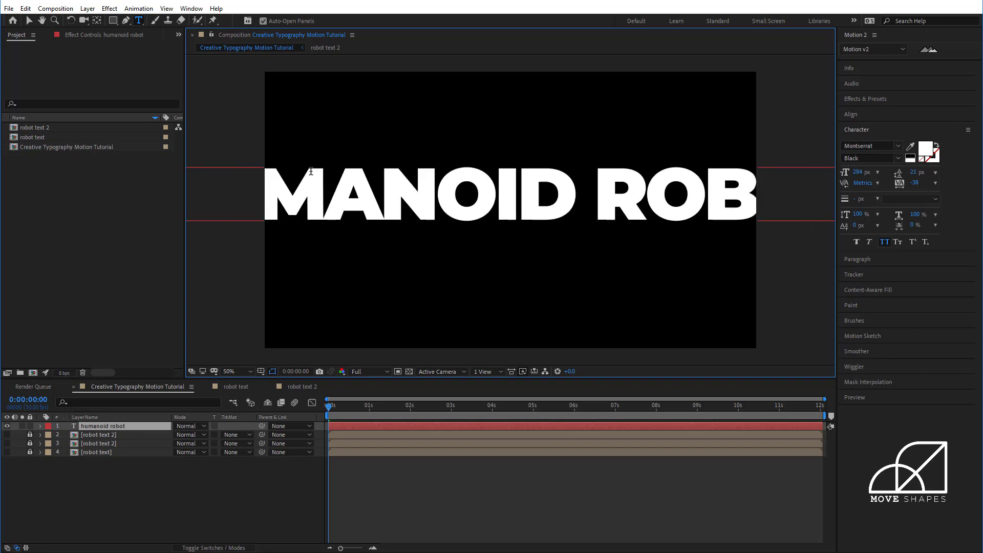
- Reduce the humanoid robot text's font size to 135 px
{"action": "left_click", "coordinate": [29, 21]}
{"action": "left_click_drag", "start_coordinate": [854, 177], "coordinate": [794, 181]}
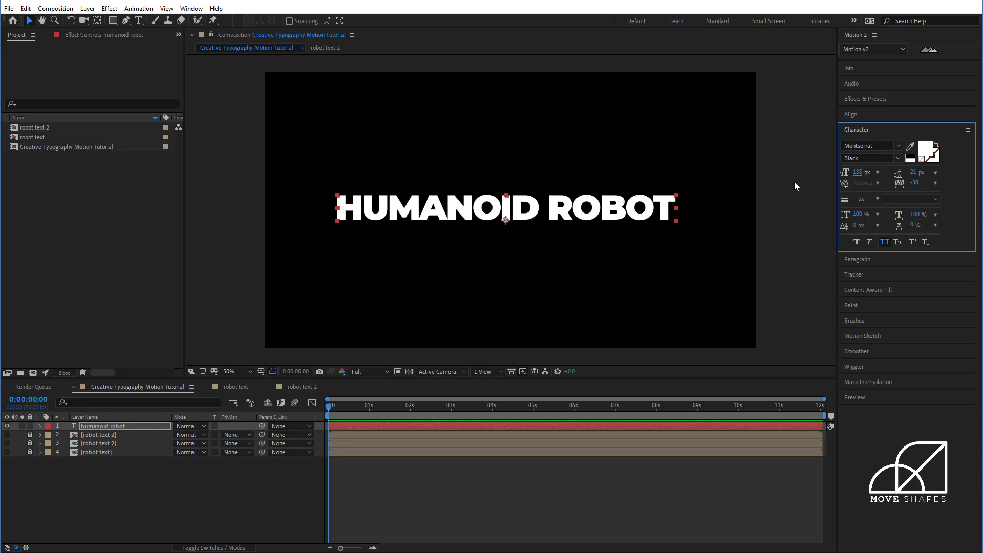
{"action": "left_click", "coordinate": [791, 185]}
{"action": "left_click", "coordinate": [635, 211]}
{"action": "left_click", "coordinate": [776, 256]}
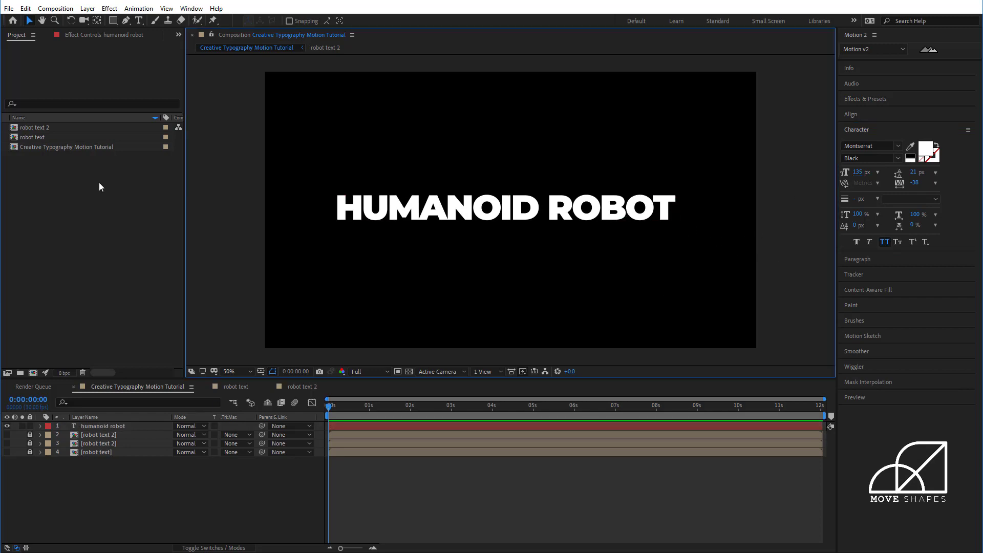
- Draw a rectangle shape about 2002 x 154 px as a band spanning the composition's full width over the text
{"action": "left_click", "coordinate": [113, 21]}
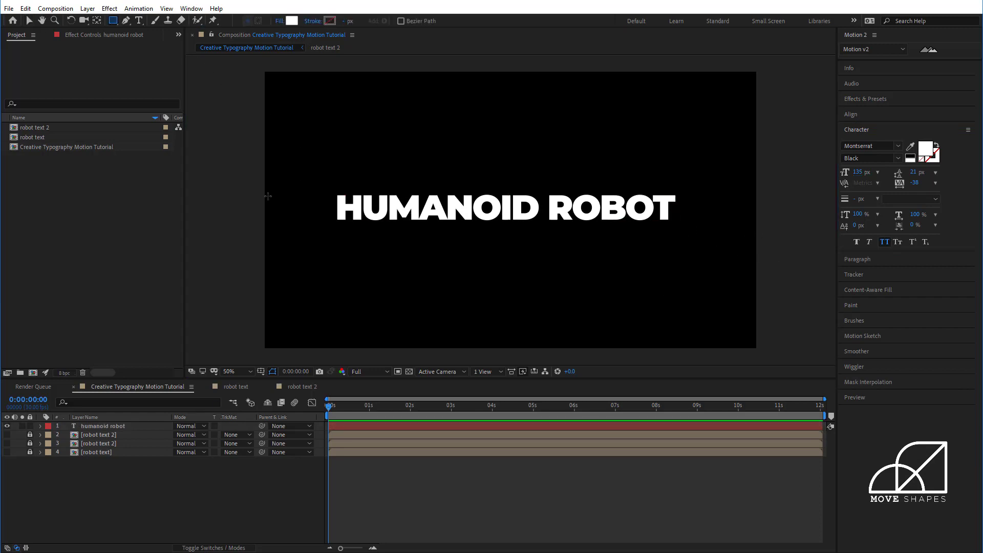
{"action": "left_click_drag", "start_coordinate": [257, 190], "coordinate": [769, 224]}
{"action": "left_click_drag", "start_coordinate": [771, 228], "coordinate": [770, 229]}
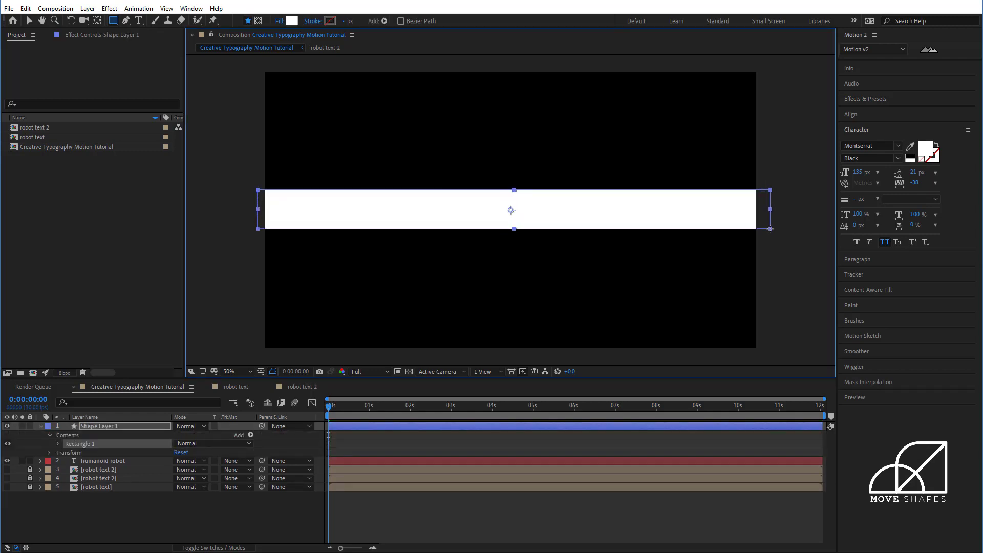
{"action": "key", "text": "v"}
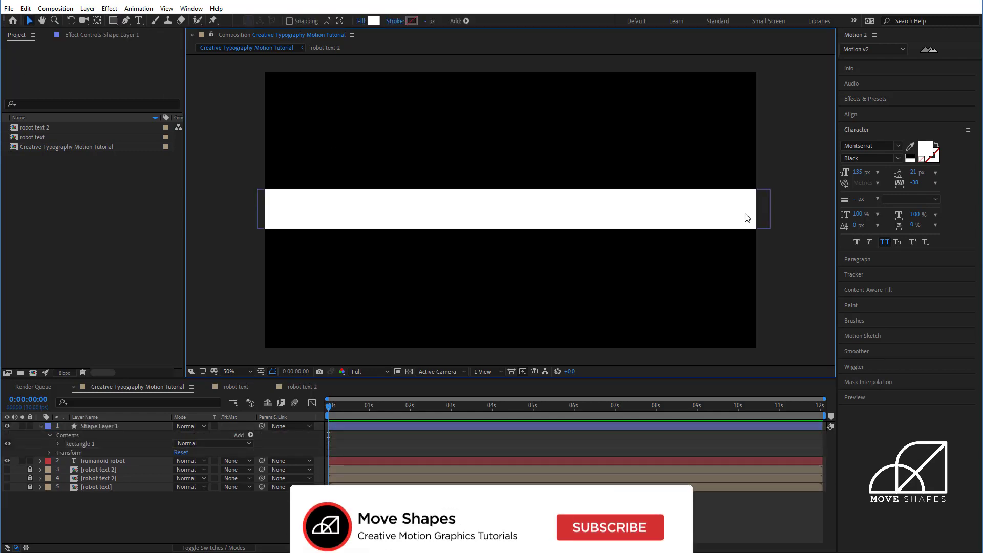
- Set the band's fill to bright yellow and place its layer directly below the humanoid robot text layer
{"action": "left_click", "coordinate": [374, 21]}
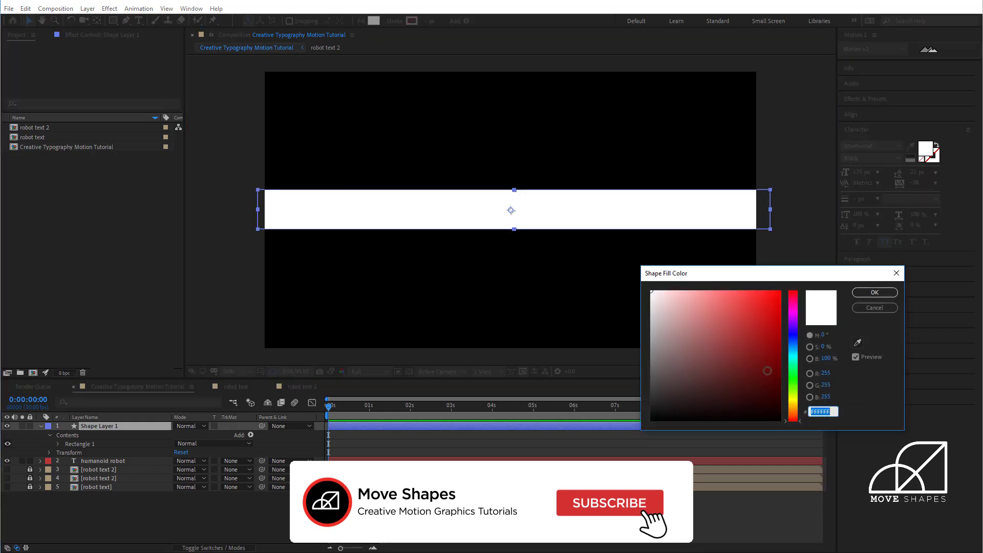
{"action": "left_click", "coordinate": [796, 404]}
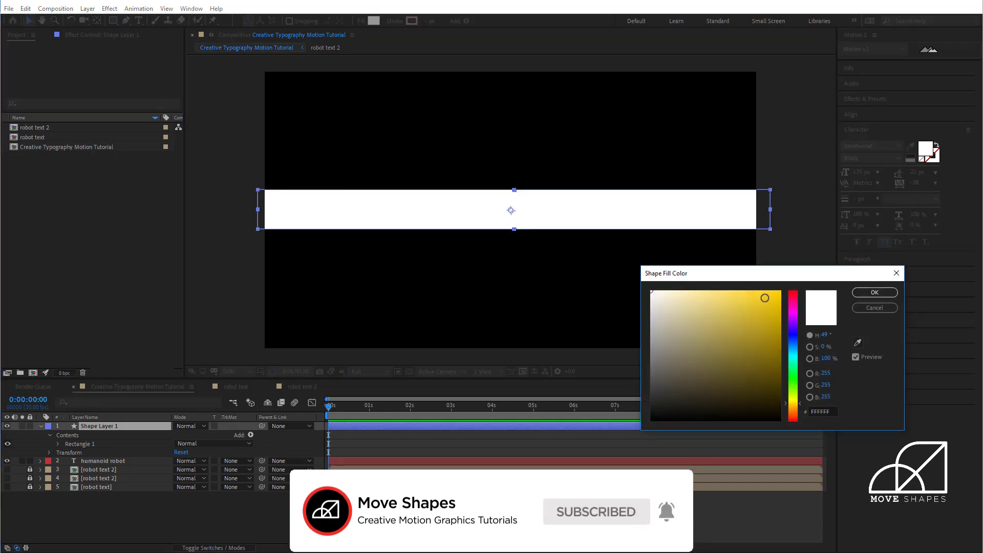
{"action": "left_click_drag", "start_coordinate": [767, 297], "coordinate": [805, 282]}
{"action": "left_click", "coordinate": [874, 293]}
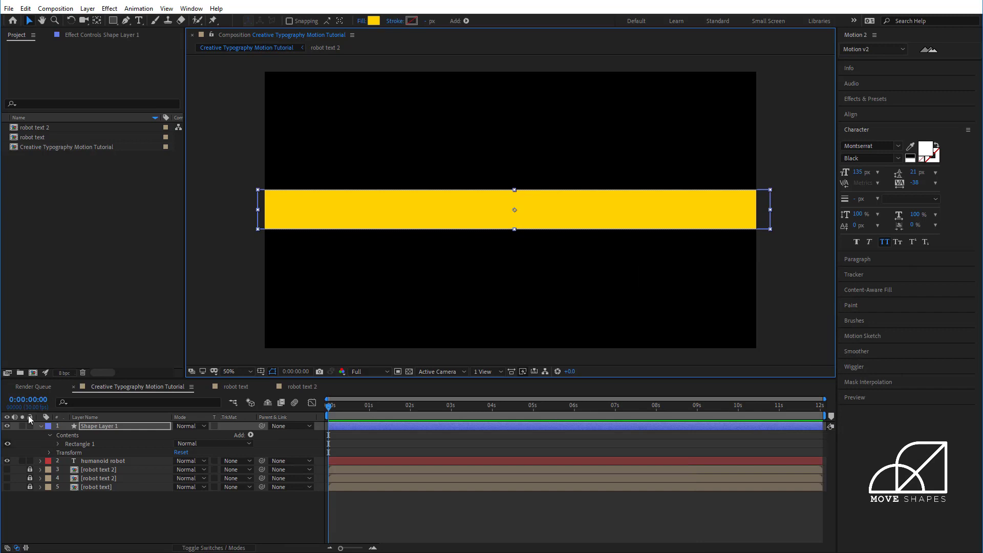
{"action": "left_click", "coordinate": [41, 427]}
{"action": "left_click_drag", "start_coordinate": [98, 426], "coordinate": [102, 442]}
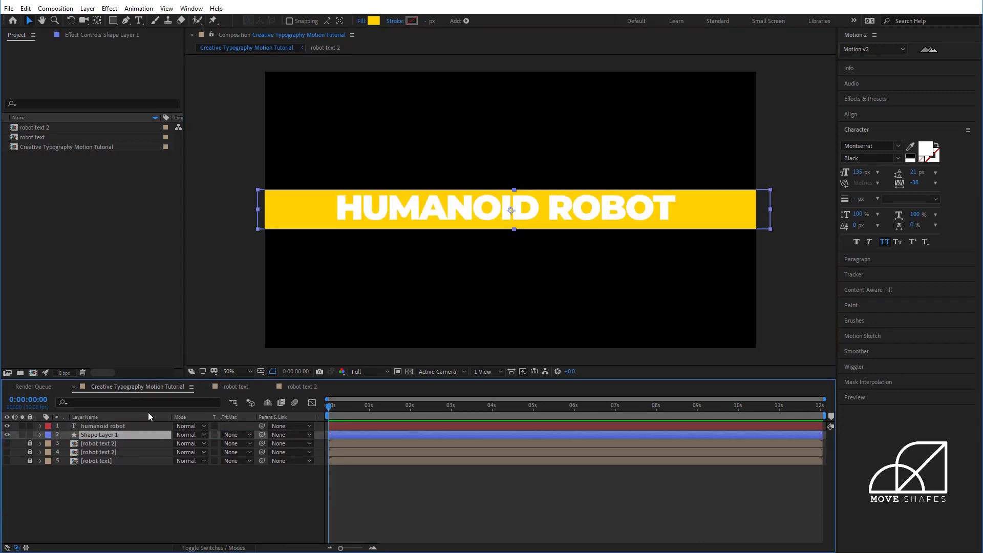
- Align the humanoid robot text and the yellow band to each other's horizontal and vertical centers
{"action": "left_click", "coordinate": [103, 427]}
{"action": "left_click", "coordinate": [105, 435], "text": "shift"}
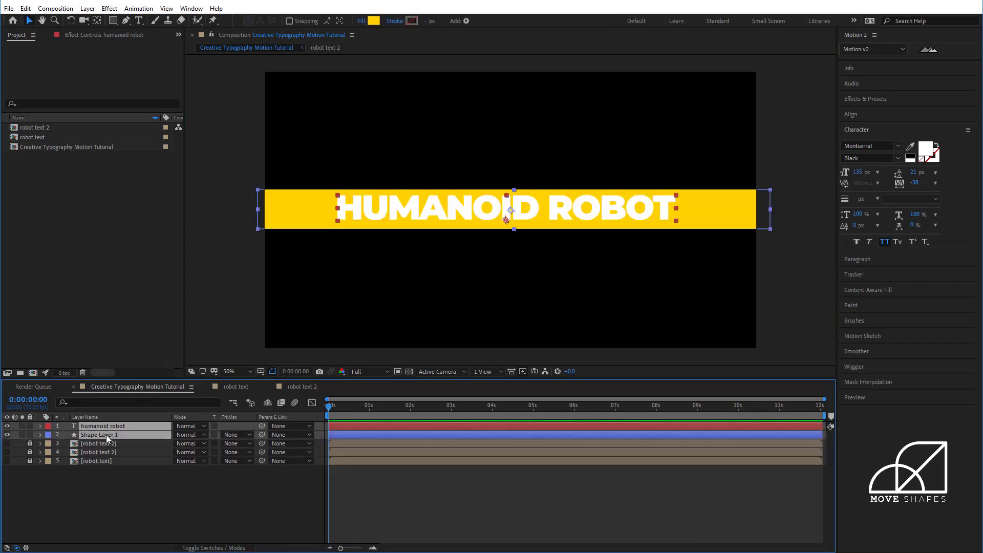
{"action": "left_click", "coordinate": [858, 116]}
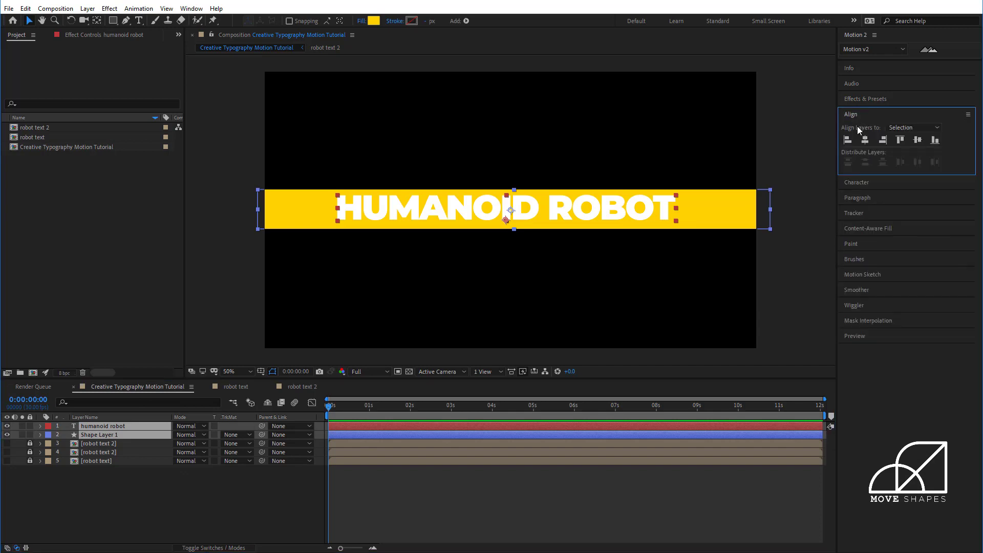
{"action": "left_click", "coordinate": [867, 140]}
{"action": "left_click", "coordinate": [917, 141]}
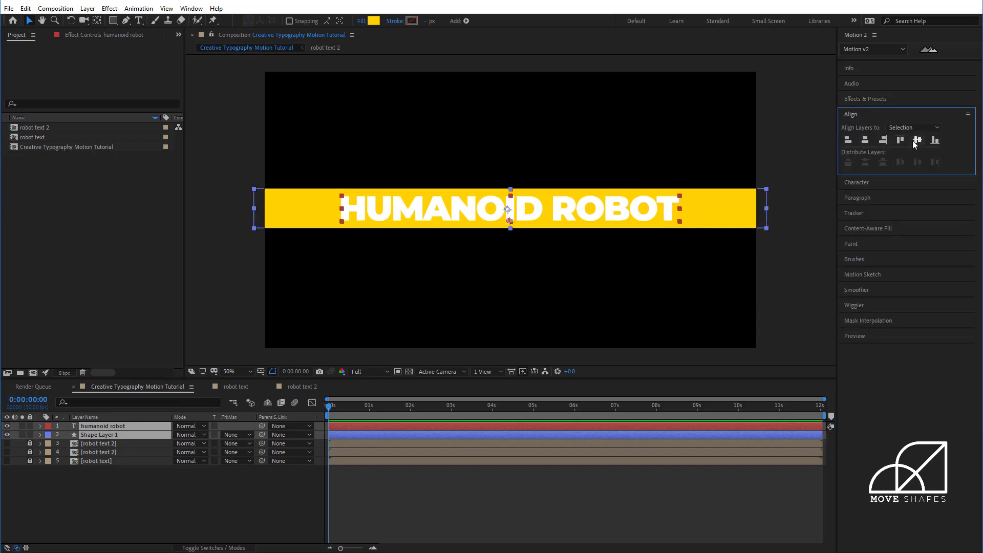
{"action": "left_click", "coordinate": [687, 253]}
- Set the humanoid robot text's fill color to black 000000
{"action": "left_click", "coordinate": [612, 210]}
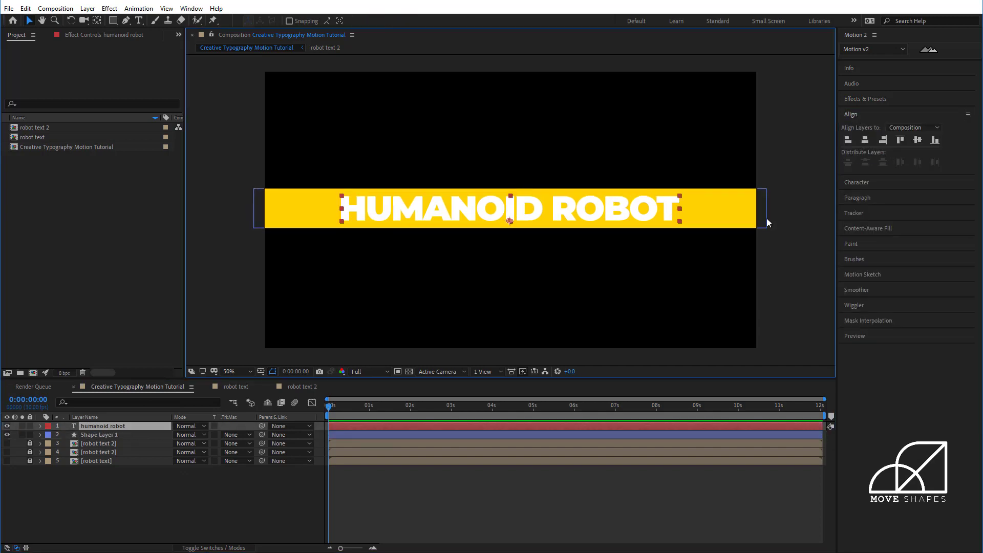
{"action": "left_click", "coordinate": [854, 184]}
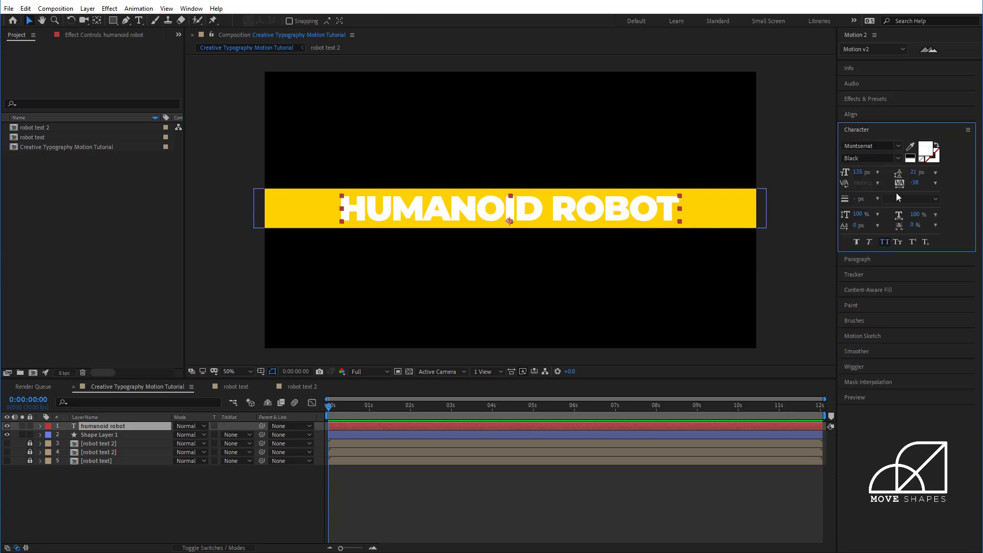
{"action": "left_click", "coordinate": [925, 150]}
{"action": "left_click_drag", "start_coordinate": [687, 309], "coordinate": [634, 456]}
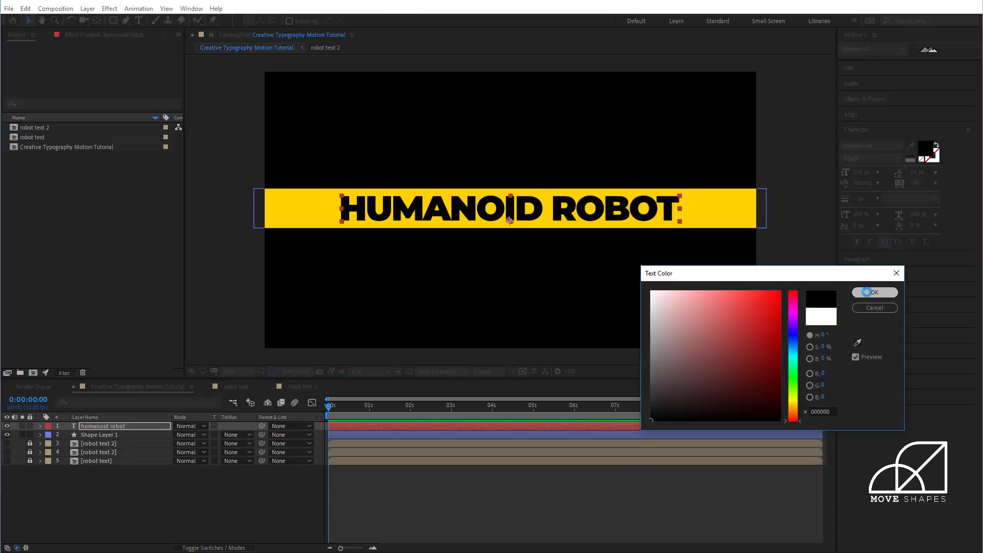
{"action": "left_click", "coordinate": [875, 293]}
{"action": "left_click", "coordinate": [796, 266]}
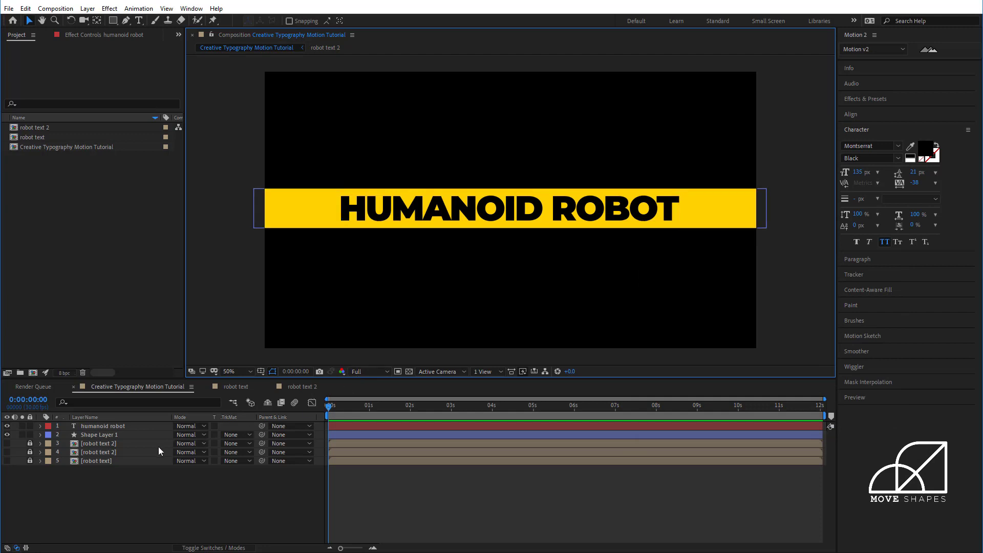
- Duplicate the yellow band's shape layer
{"action": "left_click", "coordinate": [86, 428]}
{"action": "left_click", "coordinate": [90, 435], "text": "shift"}
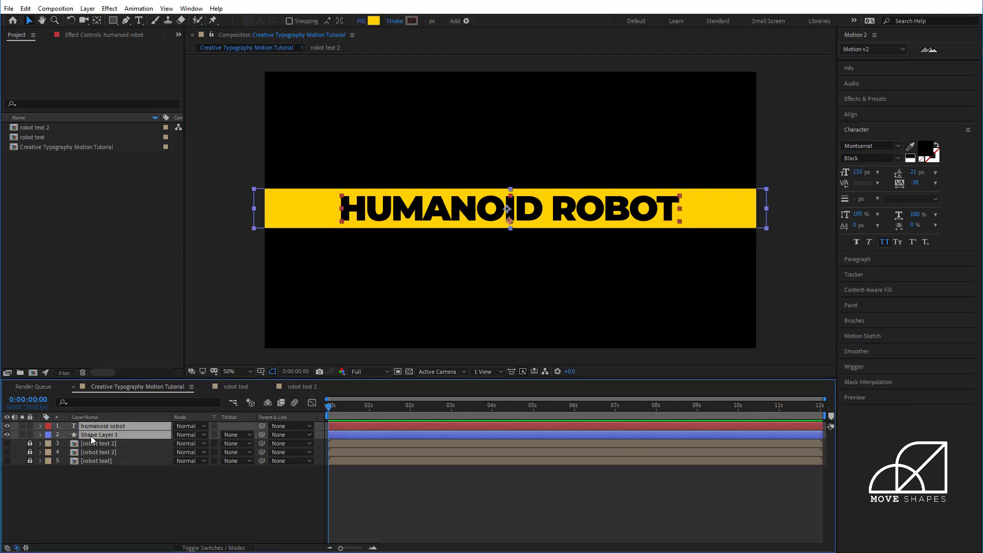
{"action": "left_click", "coordinate": [89, 505]}
{"action": "left_click", "coordinate": [88, 429]}
{"action": "left_click", "coordinate": [89, 434]}
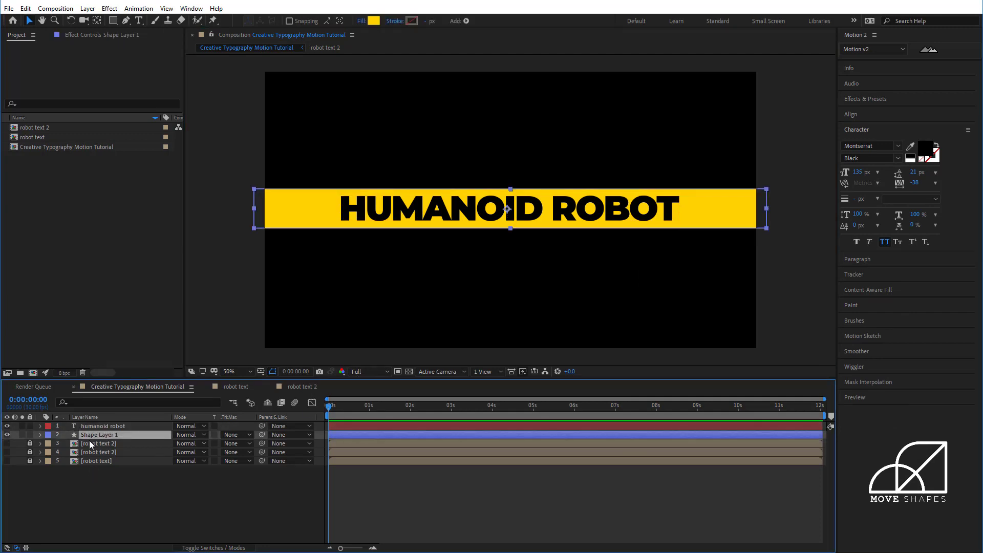
{"action": "key", "text": "ctrl+d"}
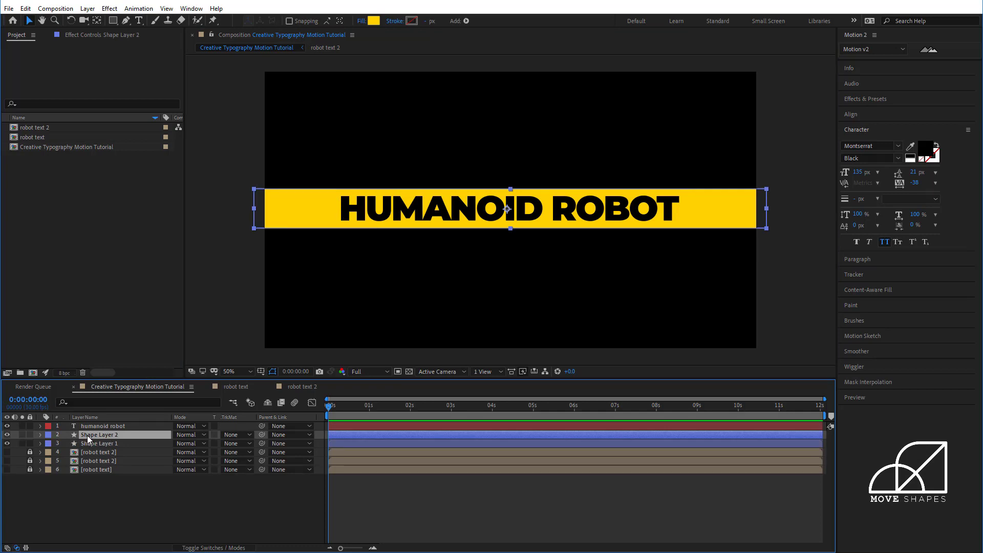
- Set the duplicate band's Rectangle Path height to 117, keeping its width
{"action": "left_click", "coordinate": [40, 435]}
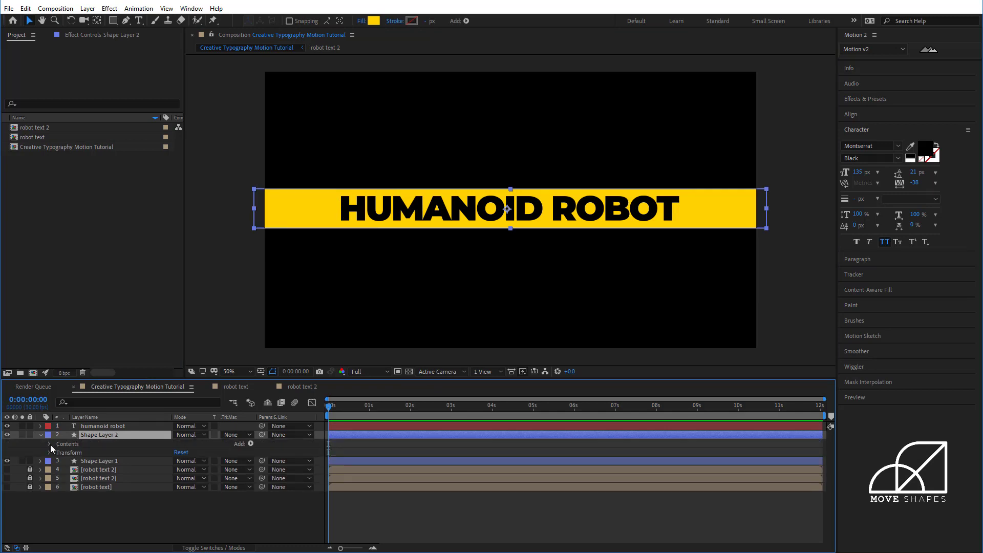
{"action": "left_click", "coordinate": [49, 444]}
{"action": "left_click", "coordinate": [59, 453]}
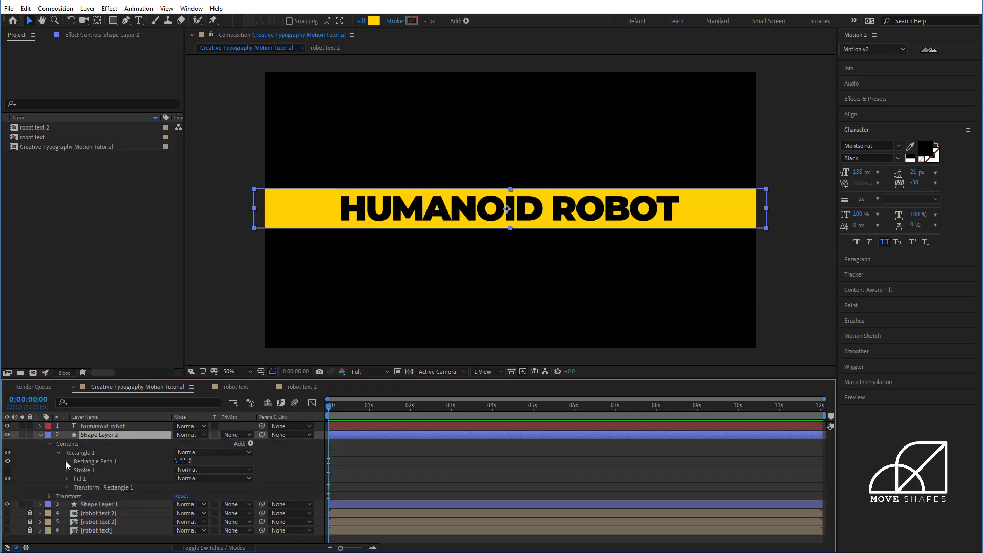
{"action": "left_click", "coordinate": [66, 461]}
{"action": "left_click", "coordinate": [177, 469]}
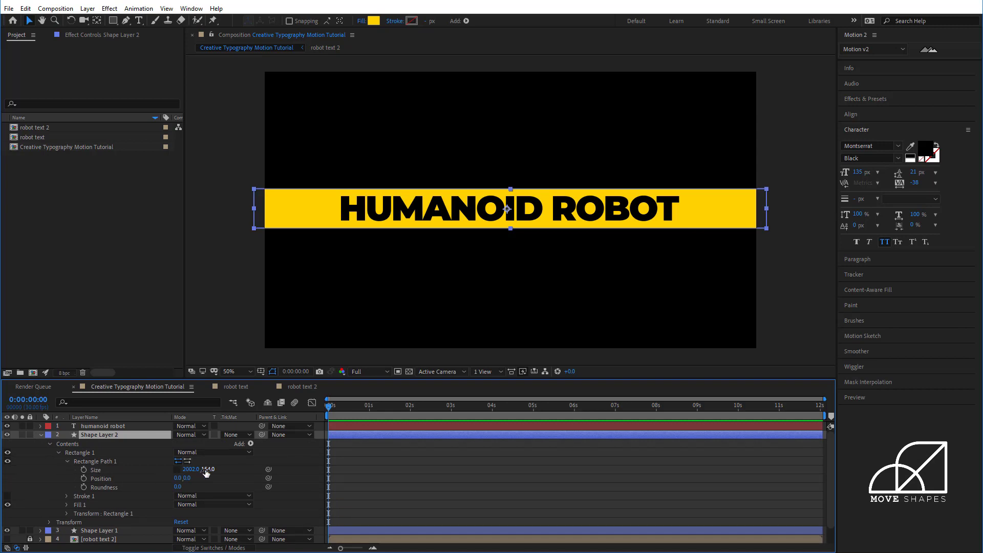
{"action": "left_click_drag", "start_coordinate": [207, 472], "coordinate": [188, 472]}
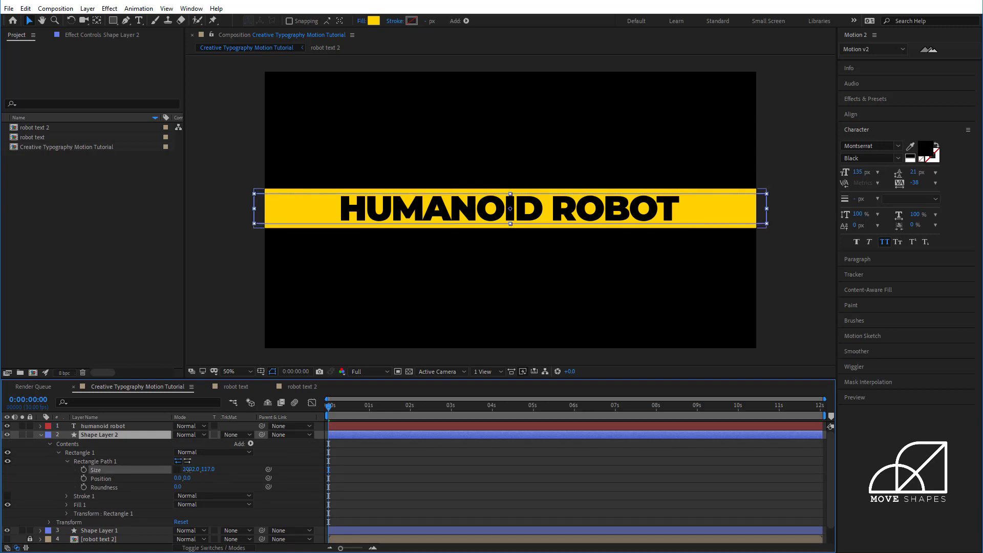
- Give the duplicate rectangle a solid color stroke and set its fill to none
{"action": "key", "text": "period"}
{"action": "key", "text": "period"}
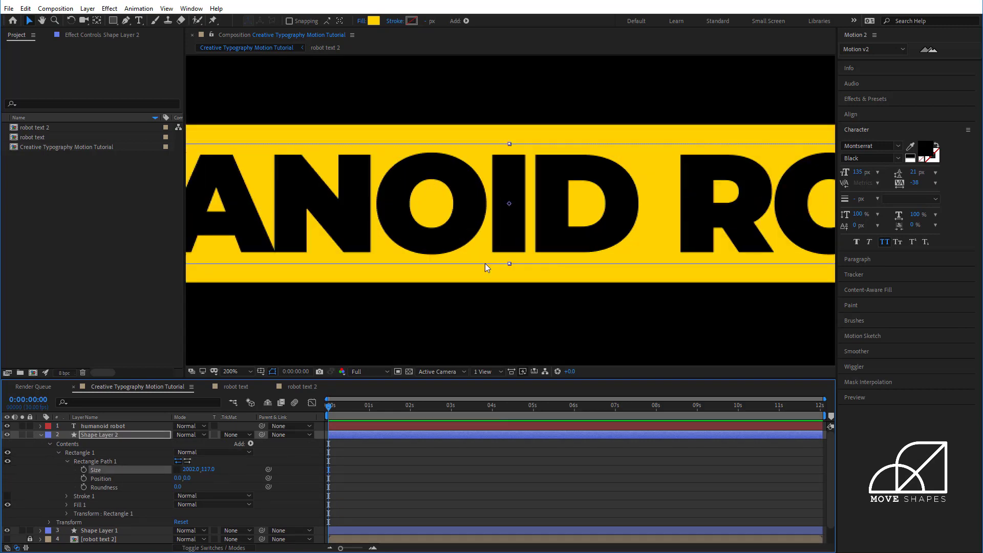
{"action": "left_click", "coordinate": [397, 21]}
{"action": "left_click", "coordinate": [452, 261]}
{"action": "left_click", "coordinate": [475, 319]}
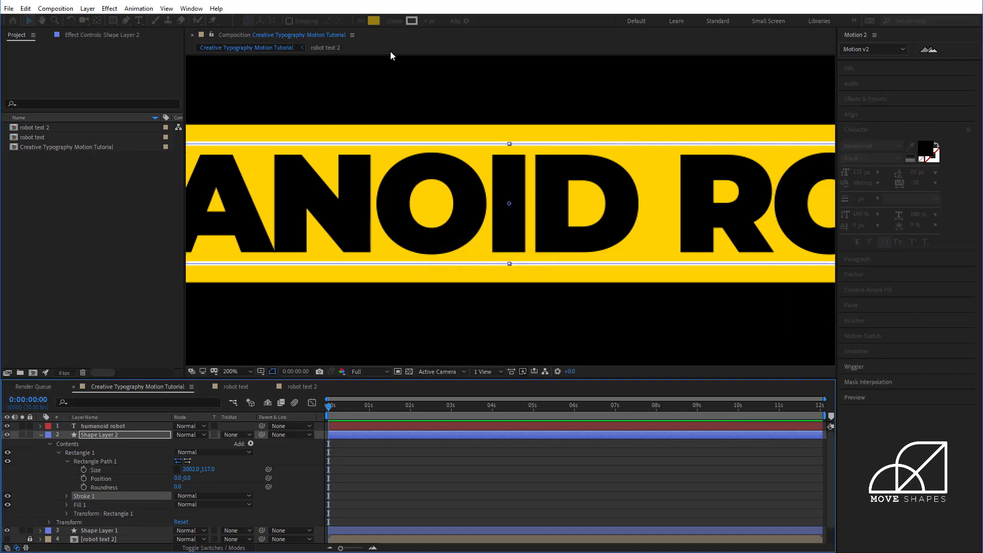
{"action": "left_click", "coordinate": [361, 22]}
{"action": "left_click", "coordinate": [438, 260]}
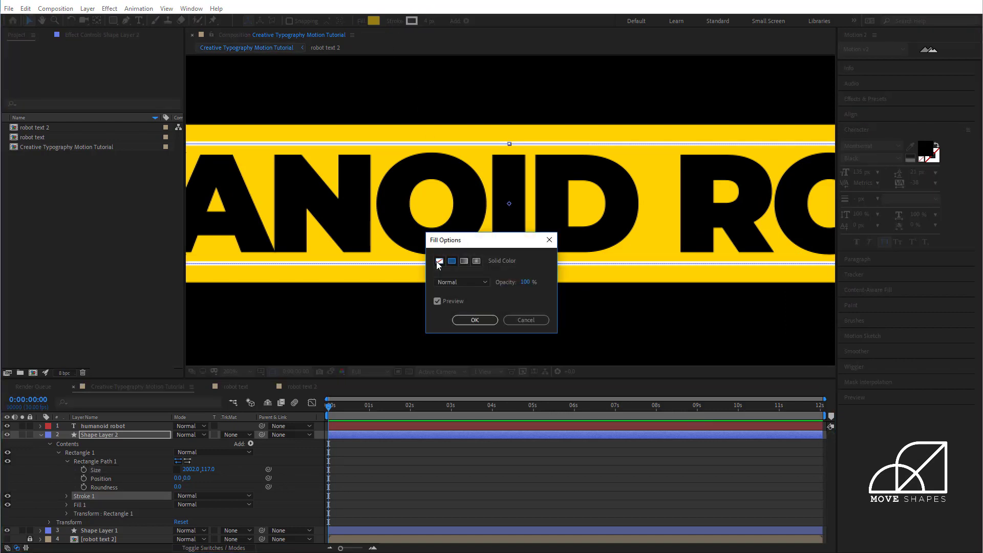
{"action": "left_click", "coordinate": [475, 318]}
- Set the duplicate rectangle's stroke color to black and add a dash to the stroke
{"action": "left_click", "coordinate": [413, 21]}
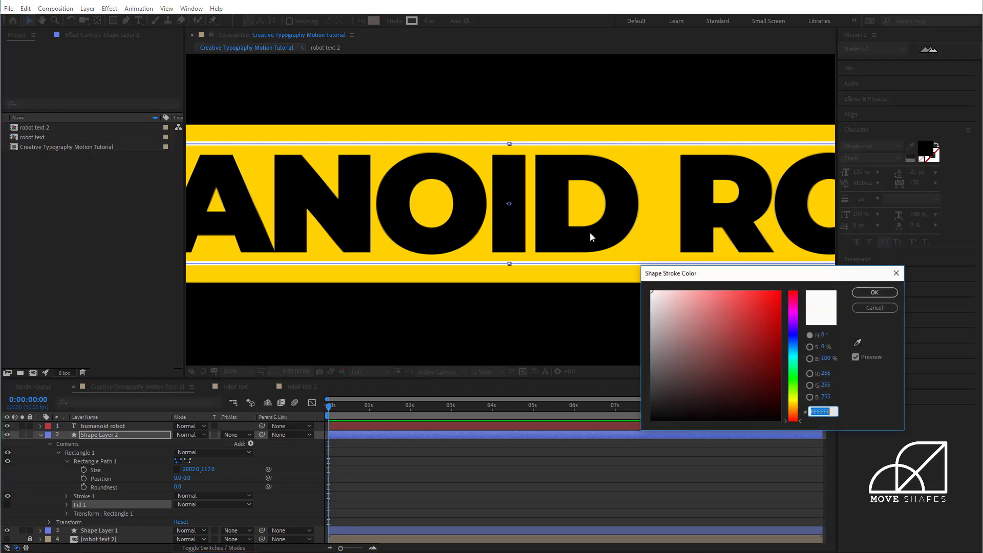
{"action": "left_click", "coordinate": [875, 292]}
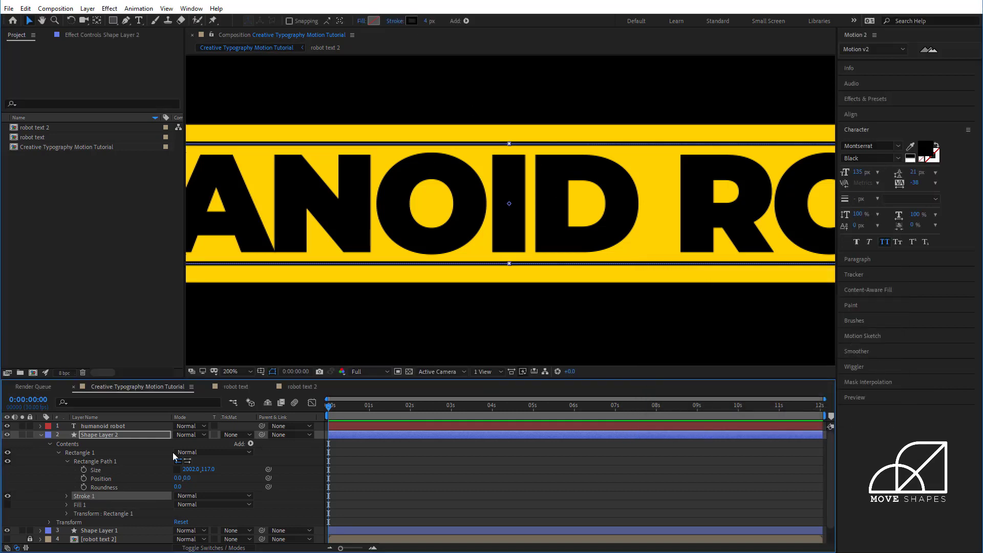
{"action": "left_click", "coordinate": [67, 496]}
{"action": "scroll", "coordinate": [88, 489], "scroll_direction": "down", "scroll_amount": 2}
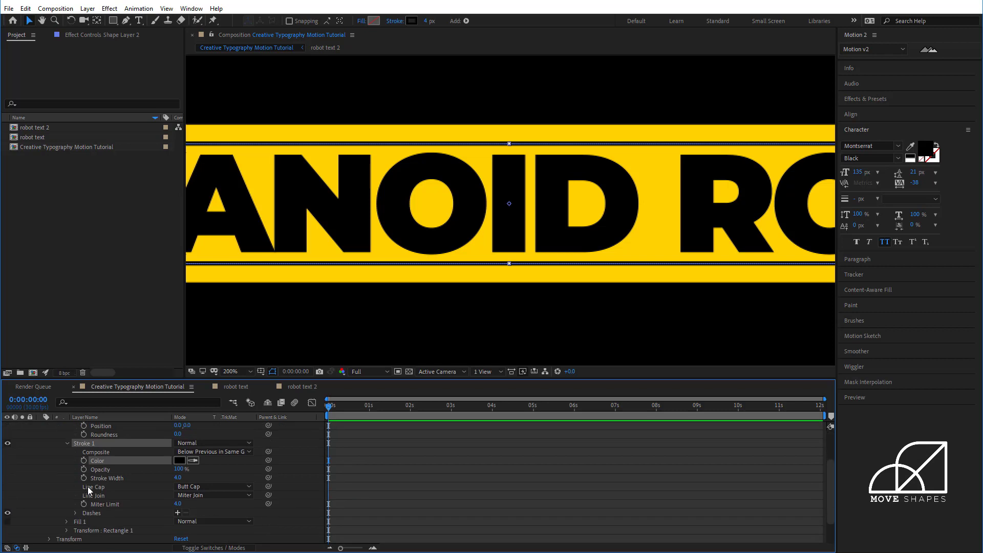
{"action": "left_click", "coordinate": [178, 512]}
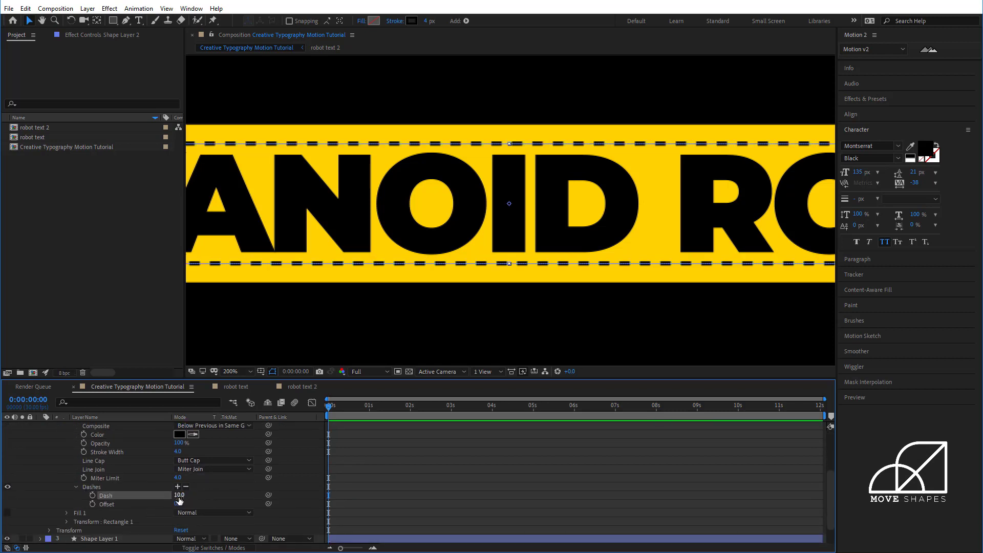
- Set the dash length of the duplicate rectangle's black stroke to 7
{"action": "left_click", "coordinate": [179, 495]}
{"action": "type", "text": "7"}
{"action": "key", "text": "Return"}
{"action": "left_click", "coordinate": [422, 470]}
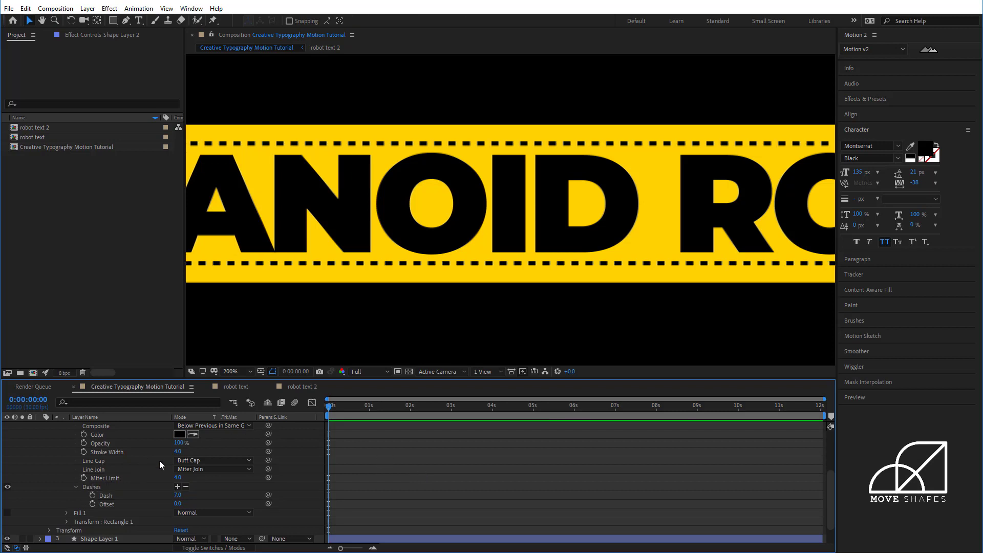
{"action": "scroll", "coordinate": [159, 461], "scroll_direction": "up", "scroll_amount": 3}
{"action": "left_click", "coordinate": [40, 435]}
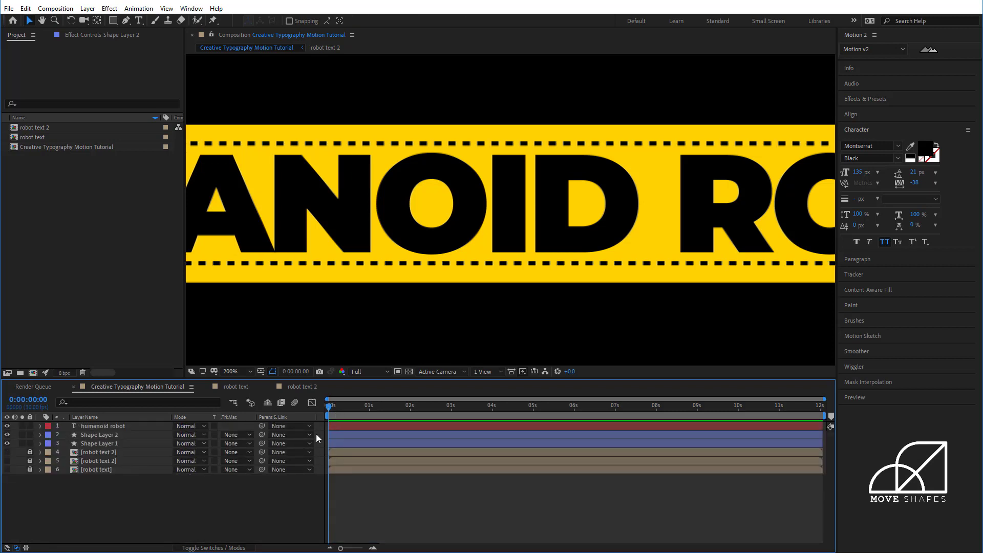
{"action": "scroll", "coordinate": [466, 287], "scroll_direction": "down", "scroll_amount": 2}
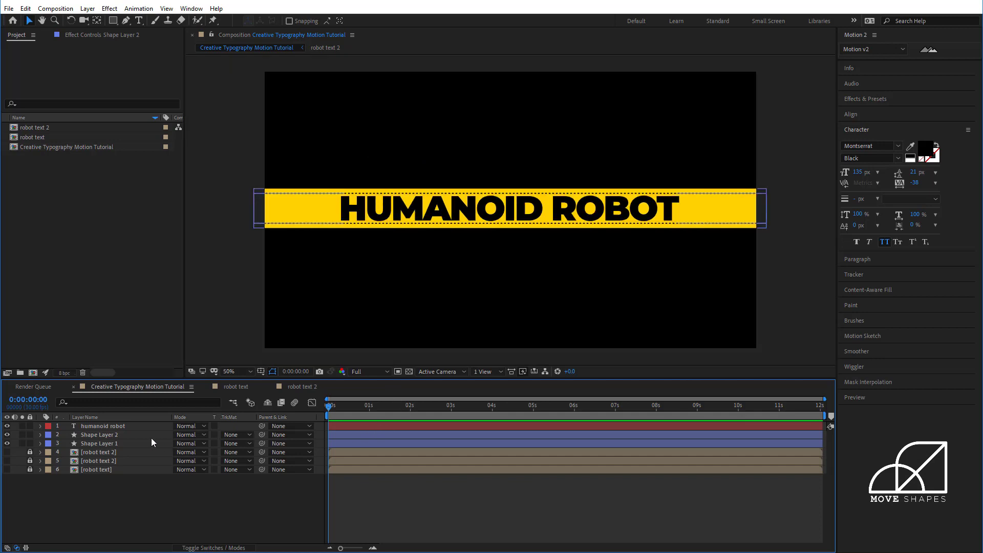
- Pre-compose the humanoid robot text and both shape layers into a new composition named Main_Text
{"action": "left_click", "coordinate": [102, 427]}
{"action": "left_click", "coordinate": [128, 444], "text": "shift"}
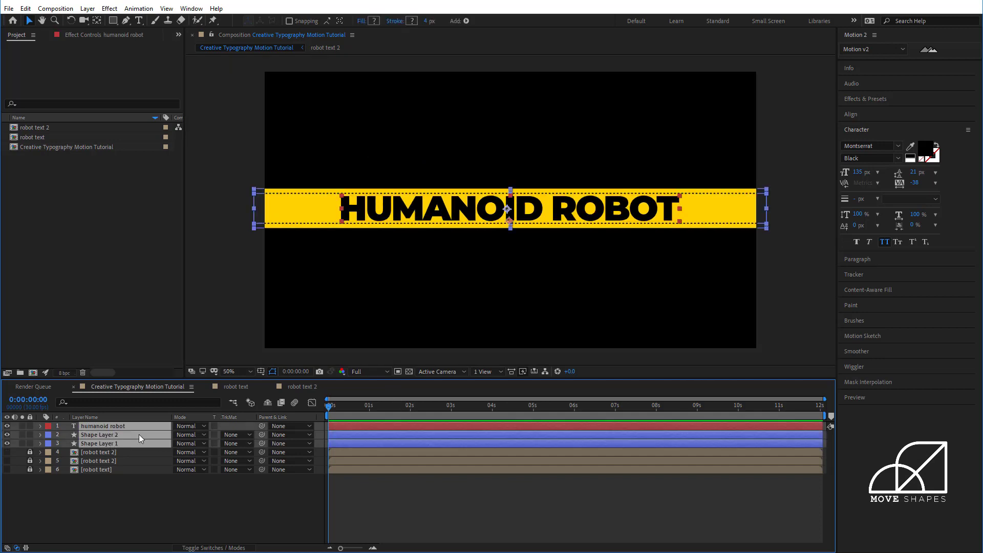
{"action": "right_click", "coordinate": [369, 434]}
{"action": "left_click", "coordinate": [384, 404]}
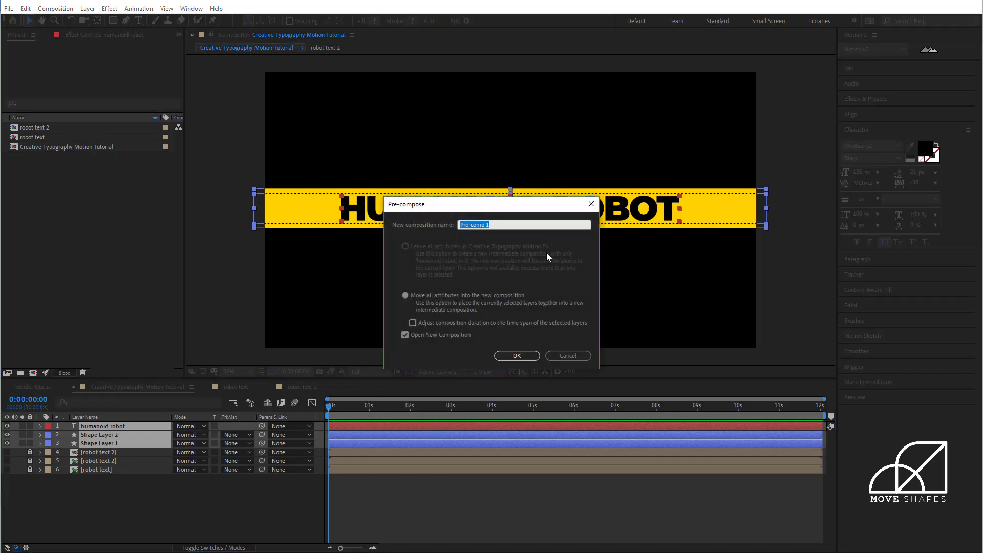
{"action": "type", "text": "Main_Text"}
{"action": "key", "text": "Return"}
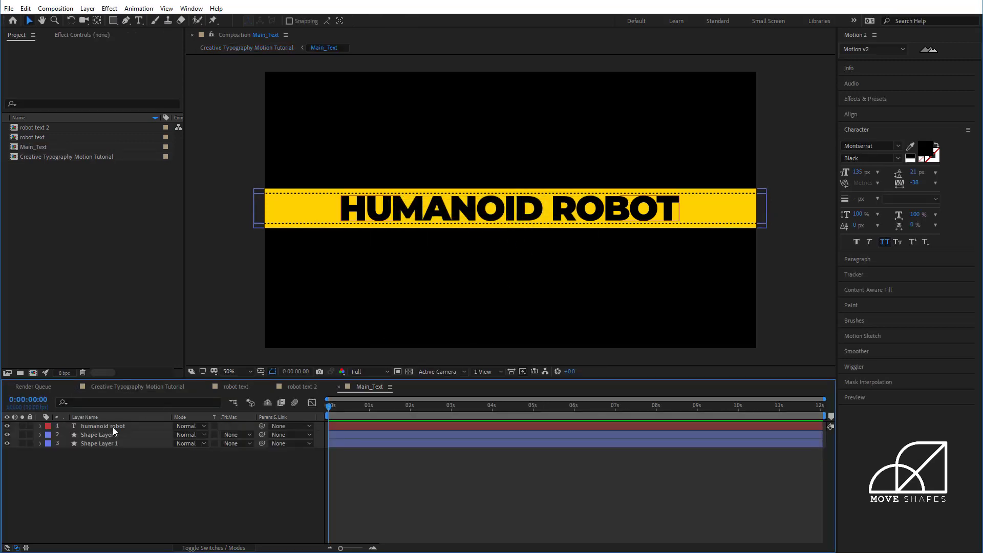
- Return to the Creative Typography Motion Tutorial composition and apply the CC Cylinder effect to the Main_Text layer
{"action": "left_click", "coordinate": [309, 388]}
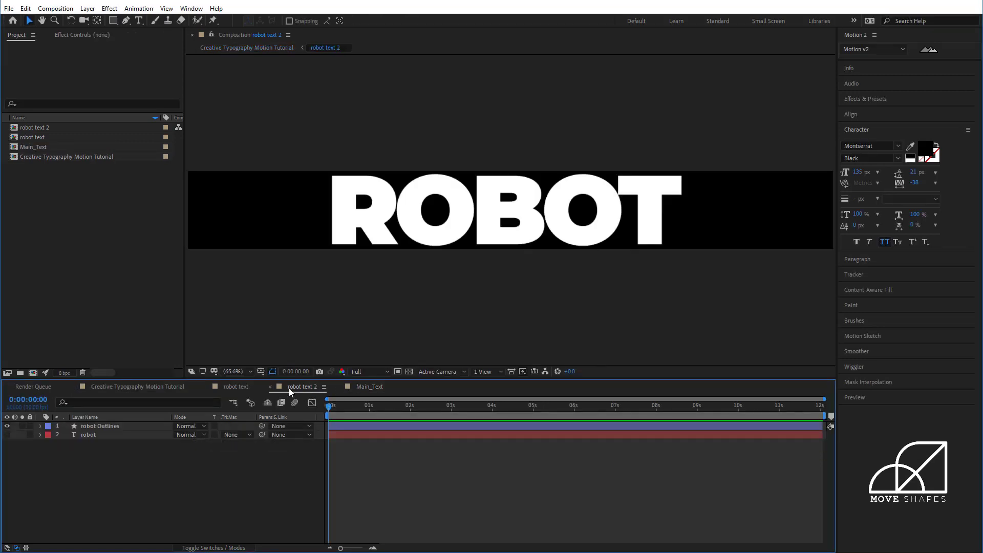
{"action": "left_click", "coordinate": [175, 387]}
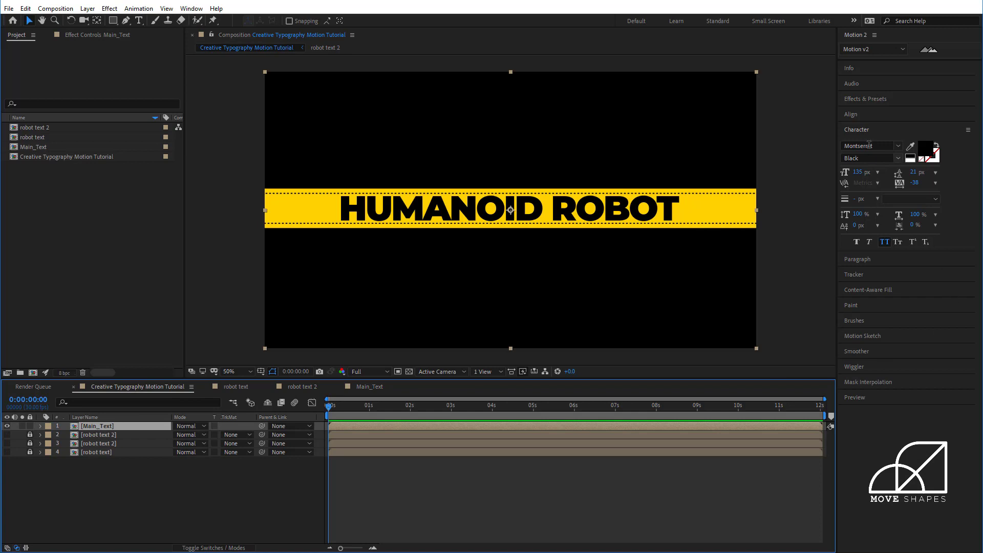
{"action": "left_click", "coordinate": [876, 100]}
{"action": "left_click", "coordinate": [970, 112]}
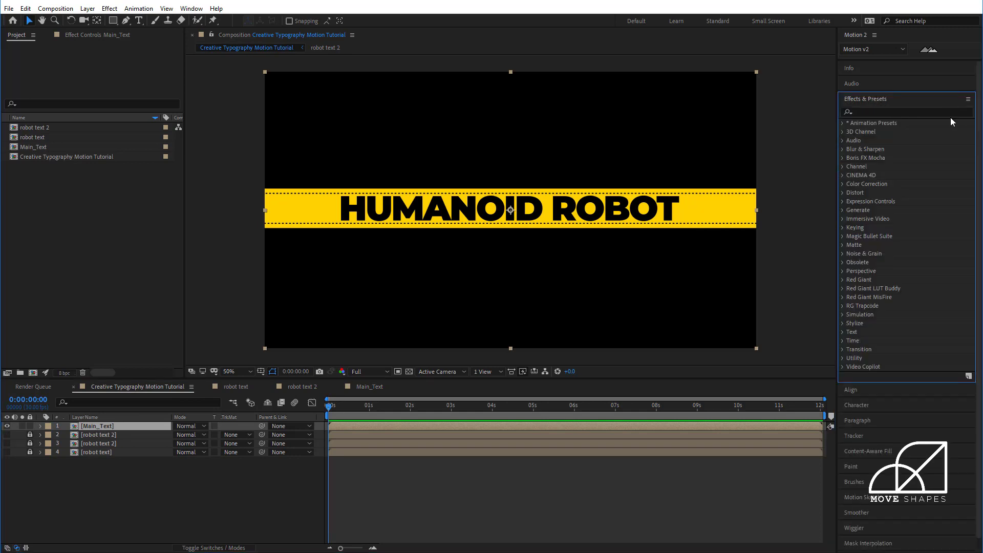
{"action": "left_click", "coordinate": [949, 111]}
{"action": "type", "text": "cc cyc"}
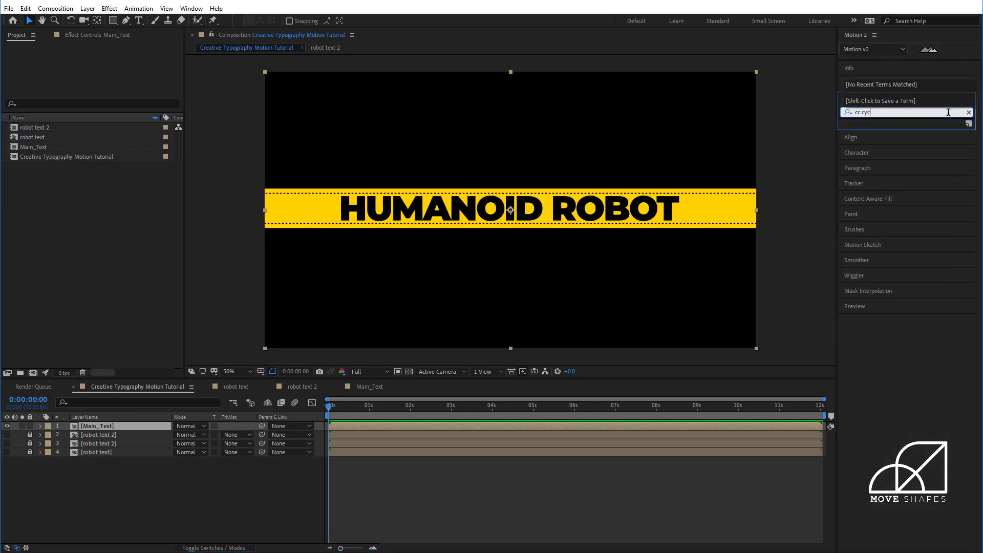
{"action": "key", "text": "BackSpace"}
{"action": "left_click", "coordinate": [894, 133]}
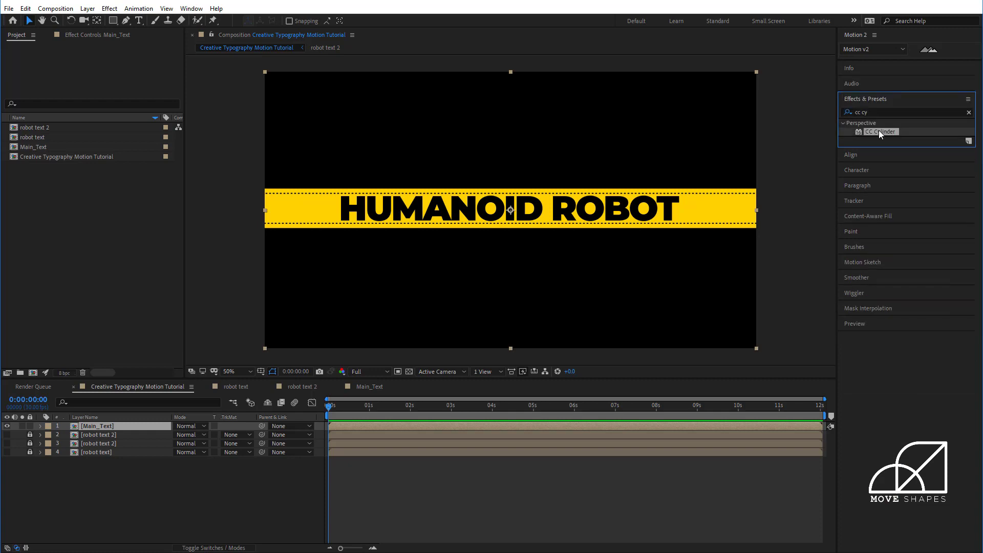
{"action": "left_click_drag", "start_coordinate": [881, 134], "coordinate": [507, 210]}
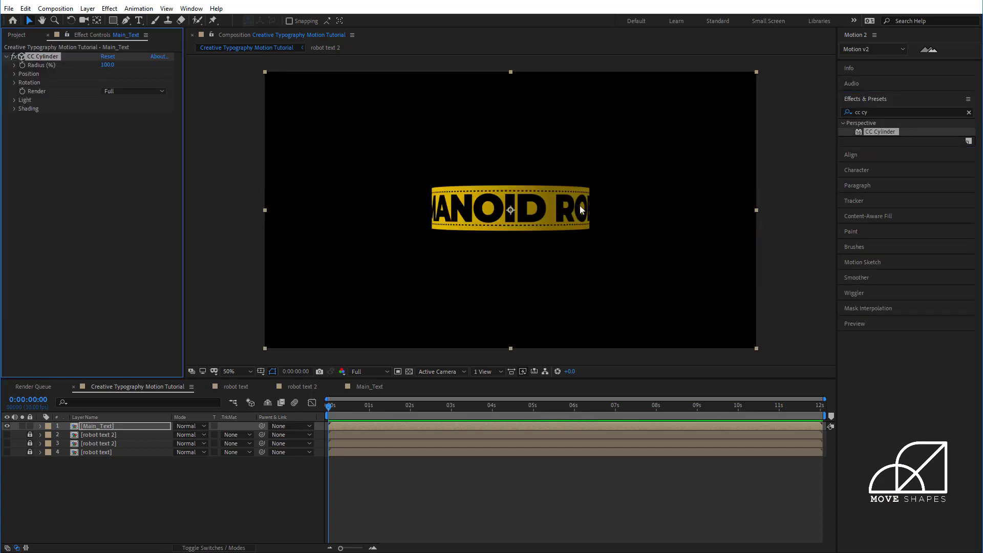
- Set the CC Cylinder's Rotation X on Main_Text to 10°
{"action": "left_click", "coordinate": [40, 426]}
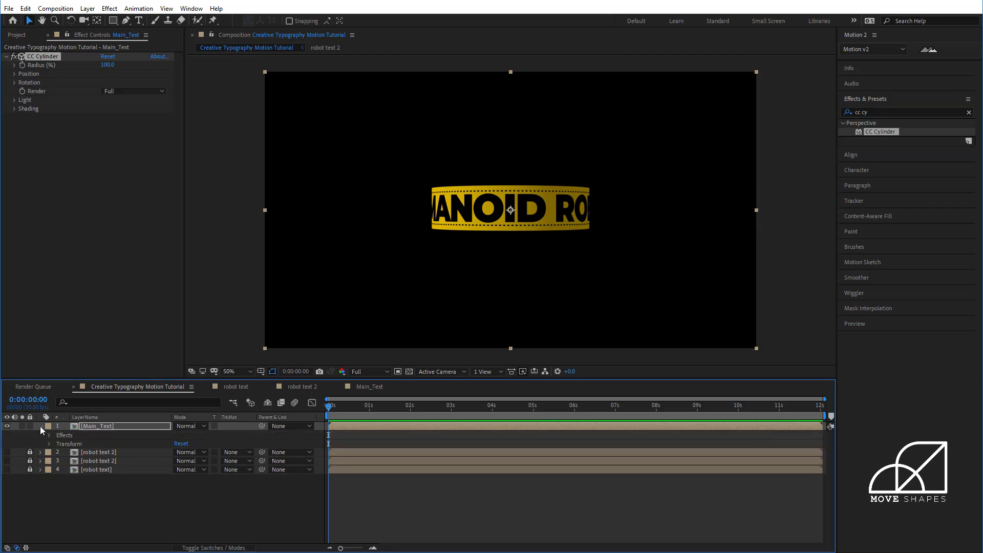
{"action": "left_click", "coordinate": [40, 426]}
{"action": "left_click", "coordinate": [82, 426]}
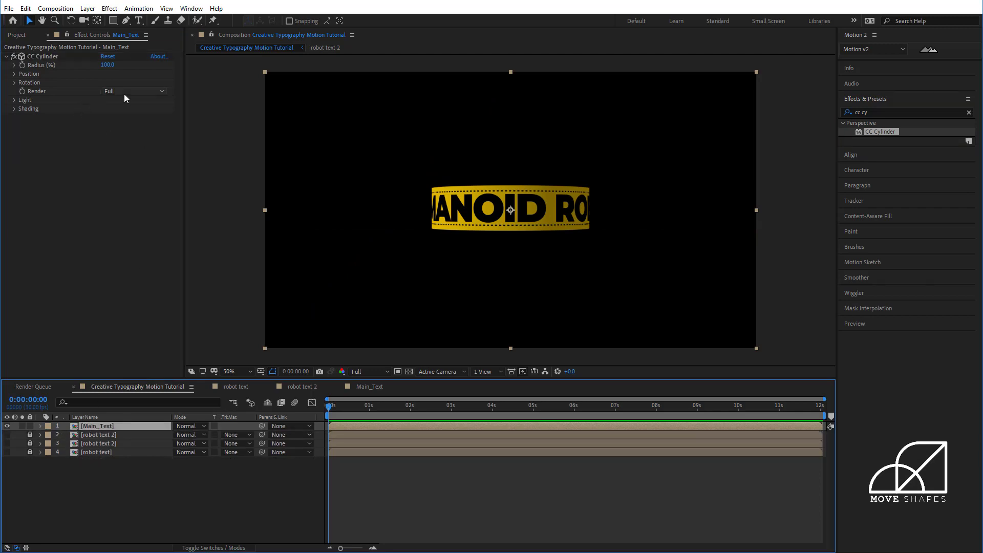
{"action": "left_click", "coordinate": [14, 74]}
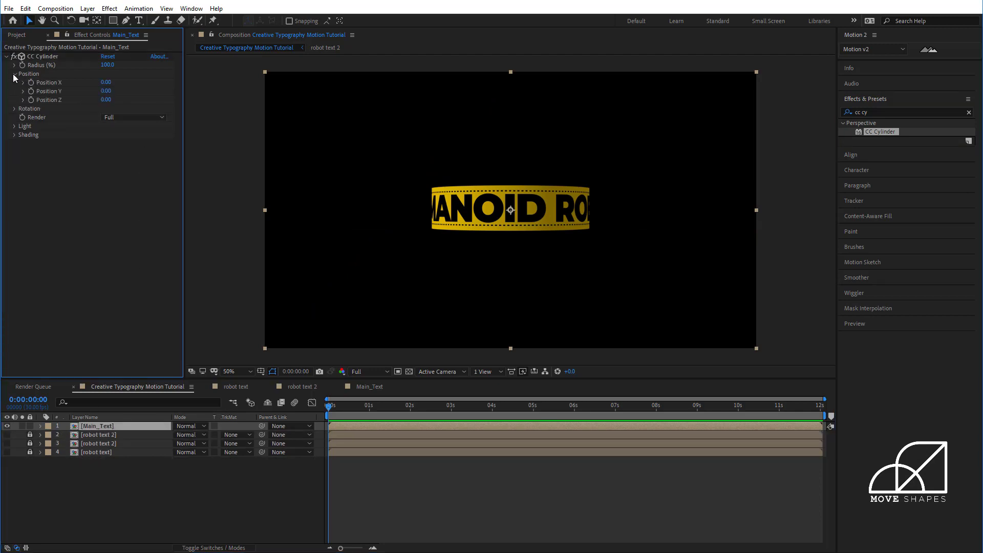
{"action": "left_click", "coordinate": [14, 75]}
{"action": "left_click", "coordinate": [14, 82]}
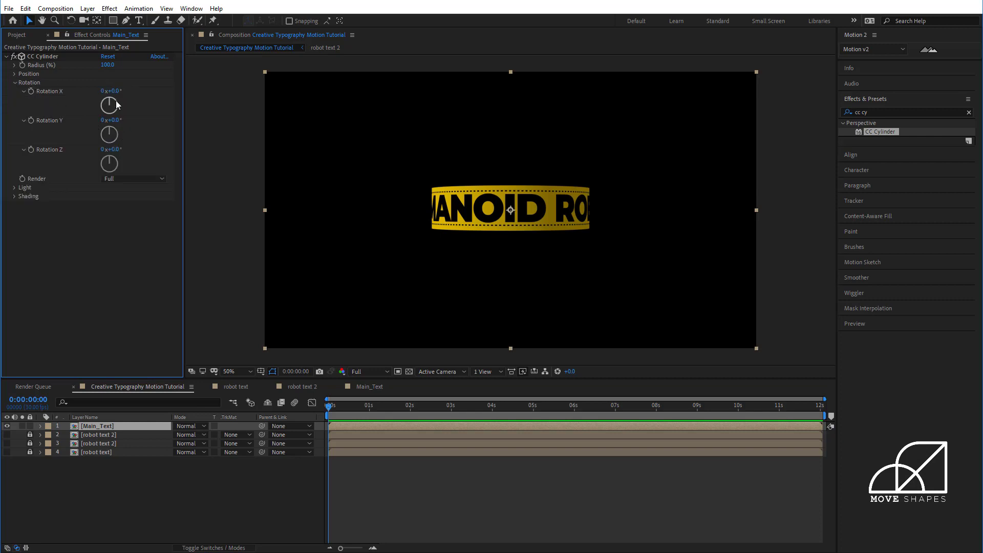
{"action": "left_click_drag", "start_coordinate": [115, 91], "coordinate": [123, 92]}
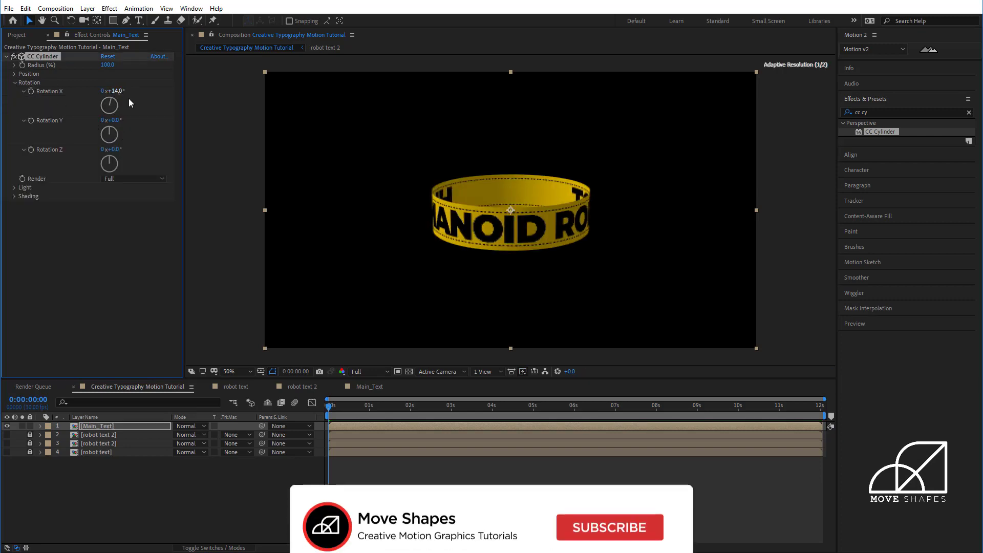
{"action": "left_click", "coordinate": [120, 91]}
{"action": "type", "text": "10"}
{"action": "key", "text": "Return"}
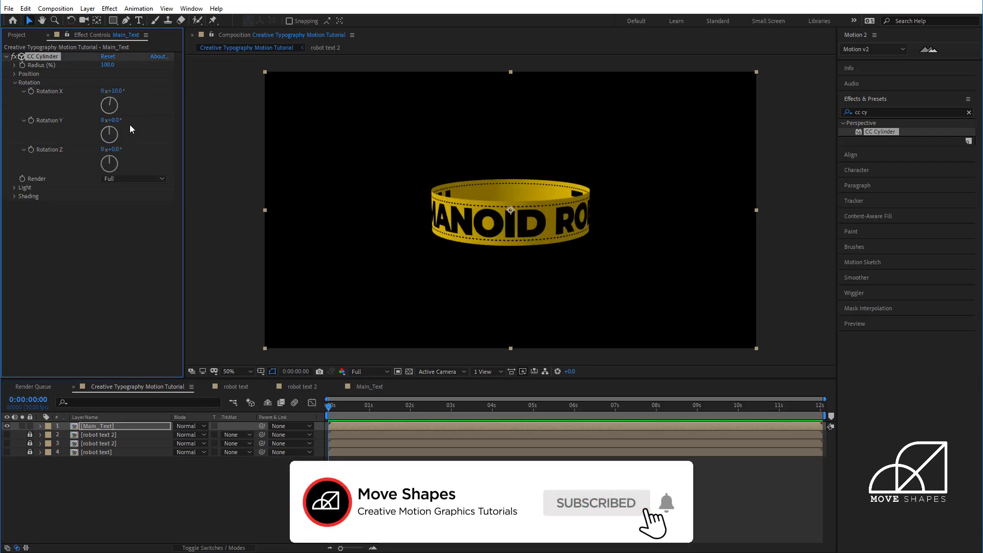
- Set the CC Cylinder's Position Y to 210 and Position Z to -460 to lower and enlarge the band
{"action": "left_click", "coordinate": [14, 82]}
{"action": "left_click", "coordinate": [14, 75]}
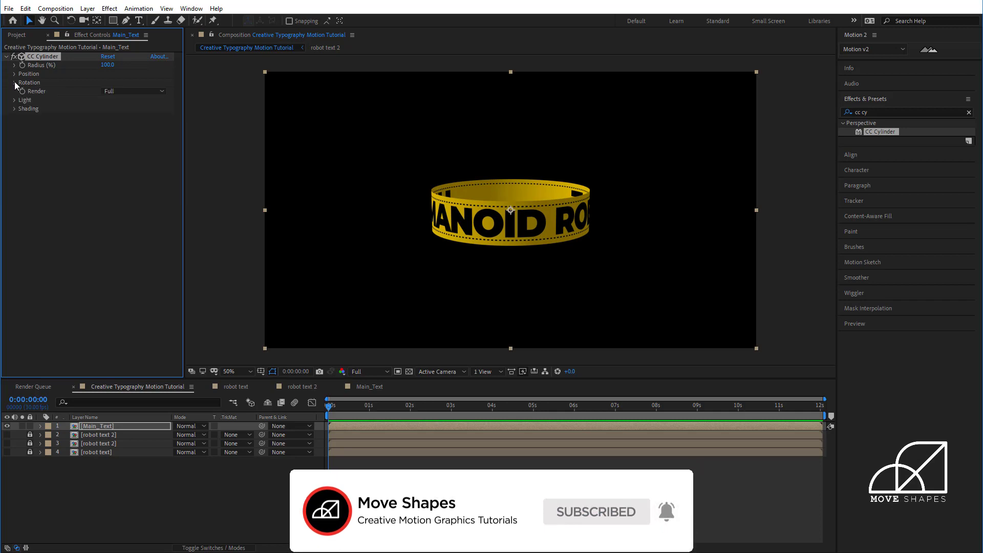
{"action": "left_click_drag", "start_coordinate": [109, 90], "coordinate": [126, 90]}
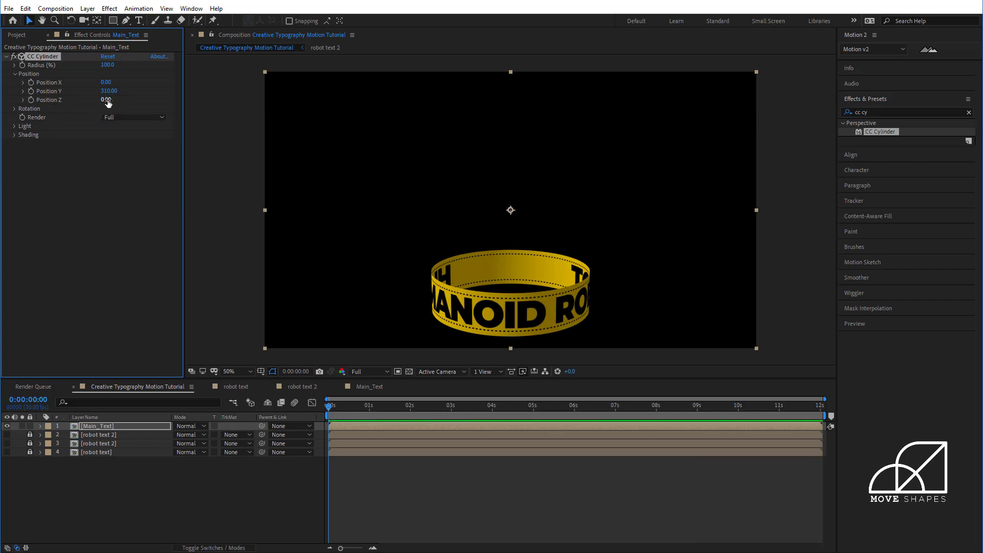
{"action": "mouse_move", "coordinate": [108, 103]}
{"action": "left_mouse_down"}
{"action": "mouse_move", "coordinate": [83, 102]}
{"action": "mouse_move", "coordinate": [110, 96]}
{"action": "left_mouse_up"}
{"action": "left_click", "coordinate": [66, 163]}
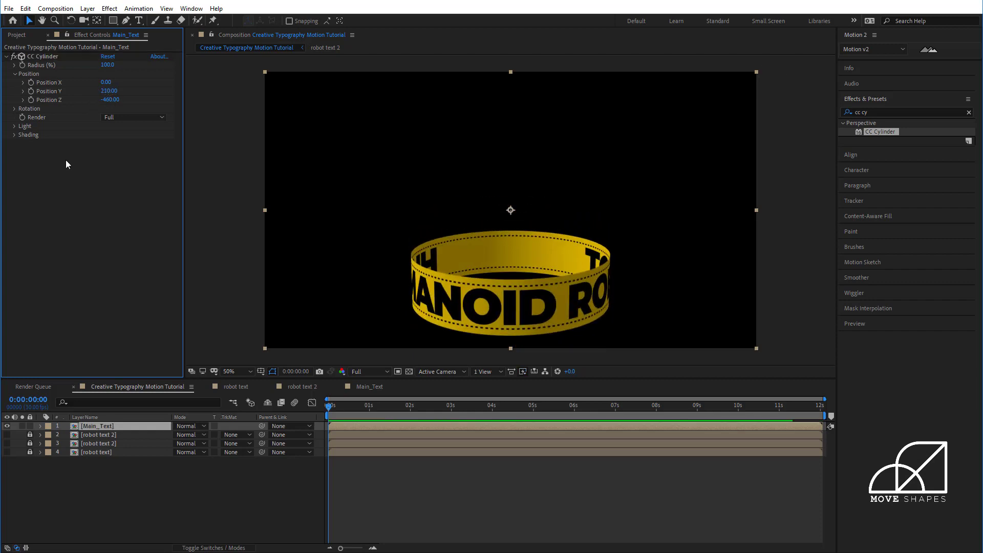
{"action": "left_click", "coordinate": [15, 73]}
- Set the CC Cylinder's Light Height to 100 to brighten the yellow band
{"action": "left_click", "coordinate": [15, 108]}
{"action": "left_click", "coordinate": [14, 108]}
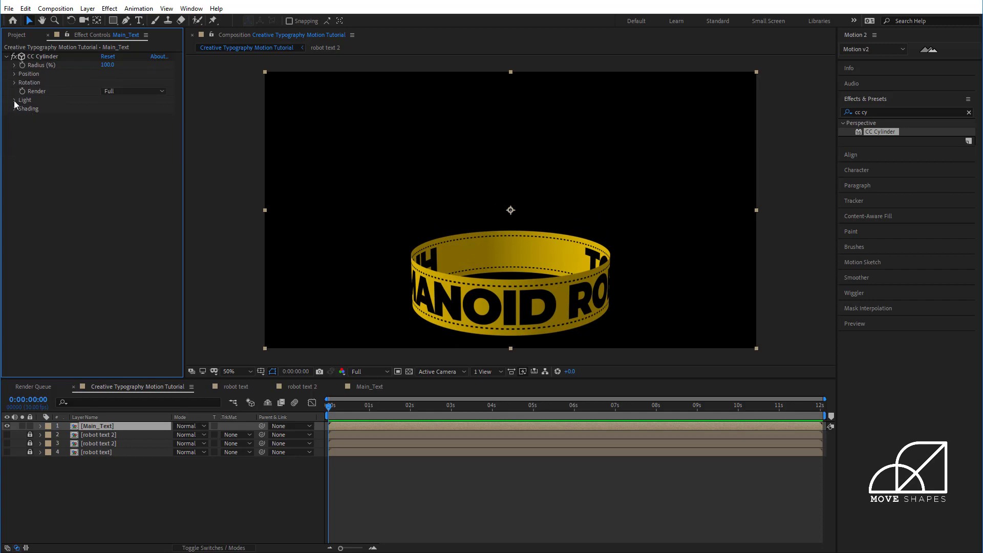
{"action": "left_click", "coordinate": [14, 100]}
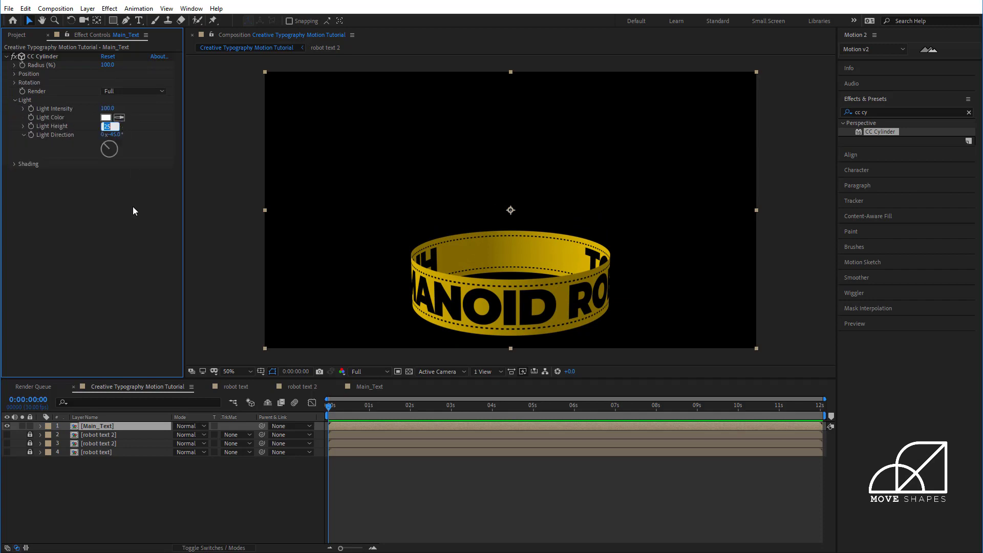
{"action": "type", "text": "100"}
{"action": "key", "text": "Return"}
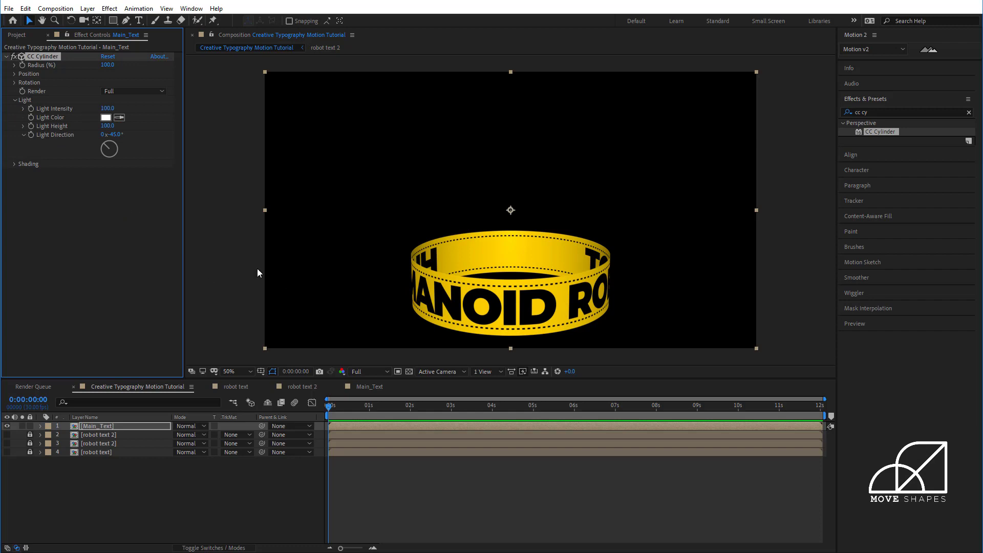
{"action": "left_click", "coordinate": [359, 506]}
{"action": "left_click", "coordinate": [100, 426]}
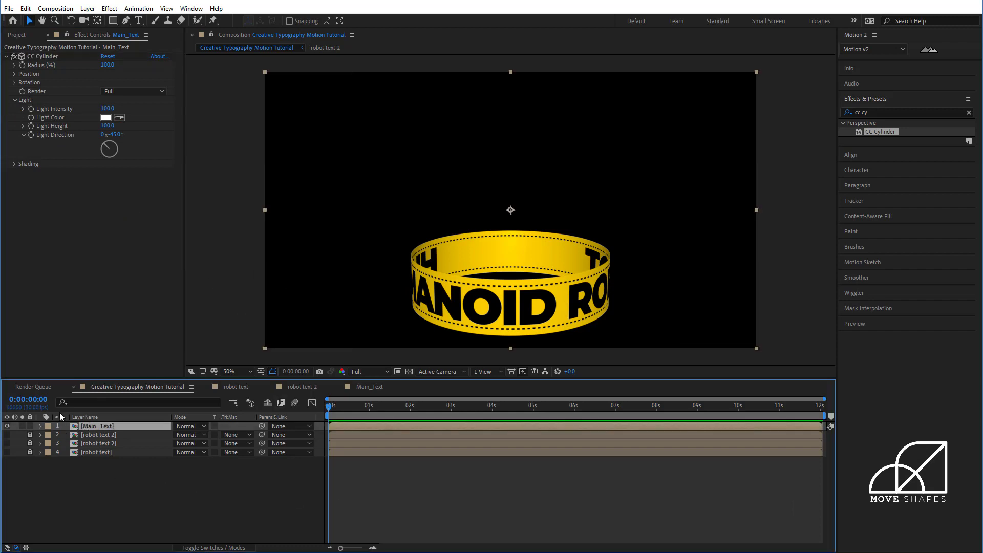
{"action": "left_click", "coordinate": [15, 100]}
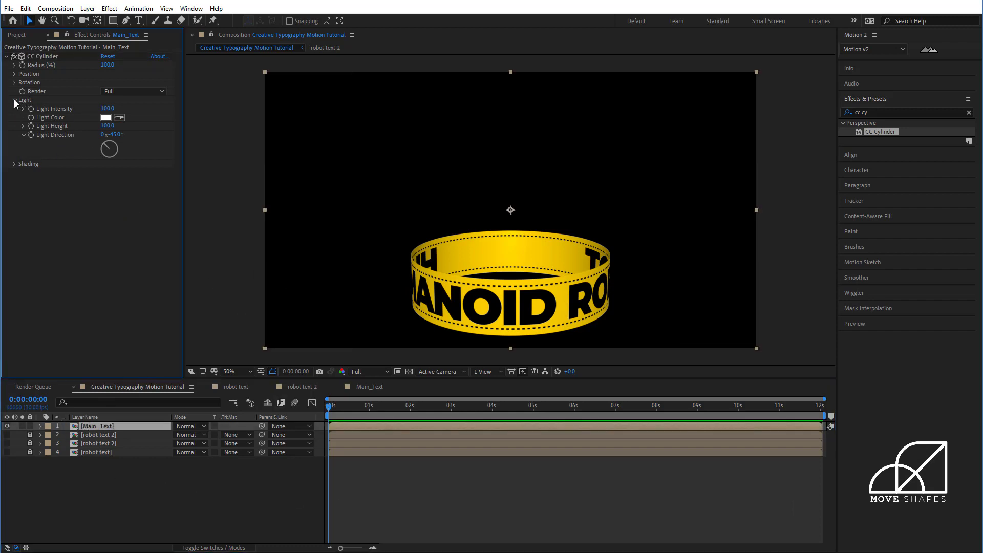
- Set the CC Cylinder's Render option to Outside on the Main_Text layer
{"action": "left_click", "coordinate": [134, 91]}
{"action": "left_click", "coordinate": [131, 114]}
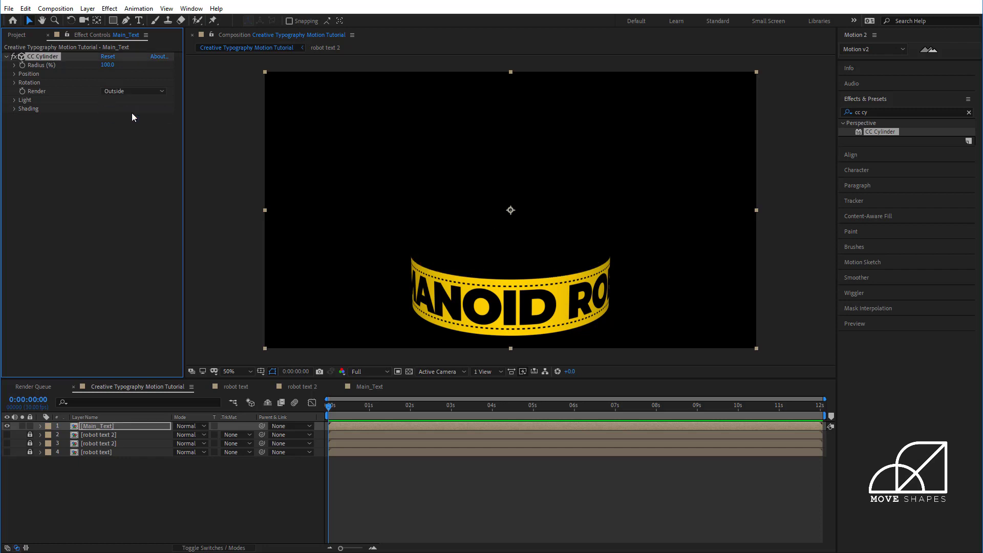
{"action": "left_click", "coordinate": [99, 478]}
{"action": "left_click", "coordinate": [104, 427]}
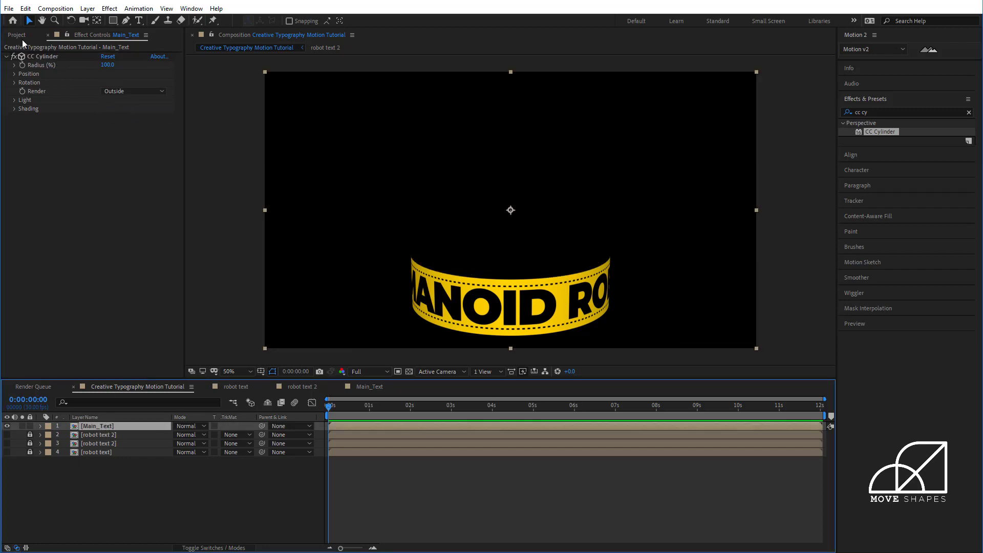
- Import the robot PNG sequence starting with The Mac_Robot Character Design_with EYE_01_0000.png and place it above the Main_Text layer
{"action": "left_click", "coordinate": [17, 35]}
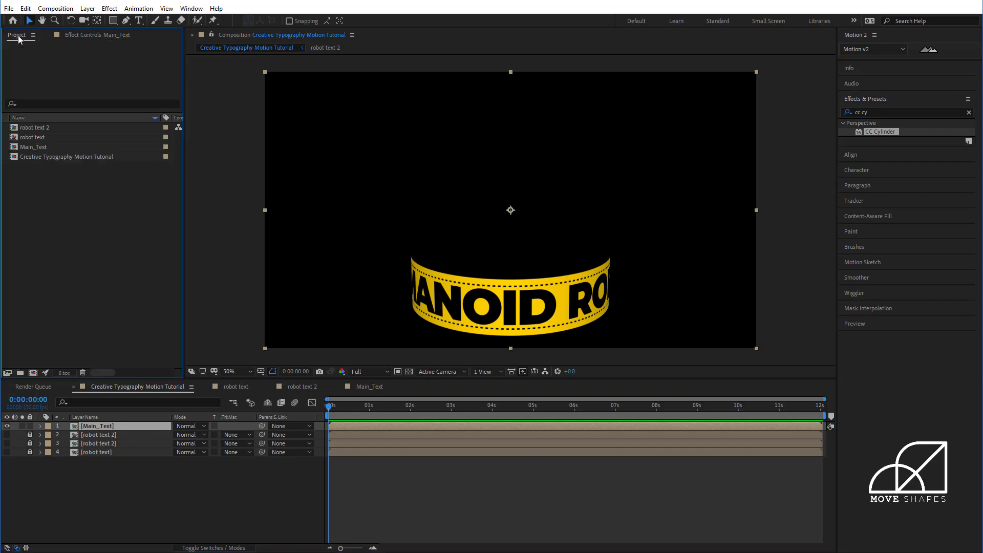
{"action": "left_click", "coordinate": [35, 148]}
{"action": "left_click", "coordinate": [38, 157]}
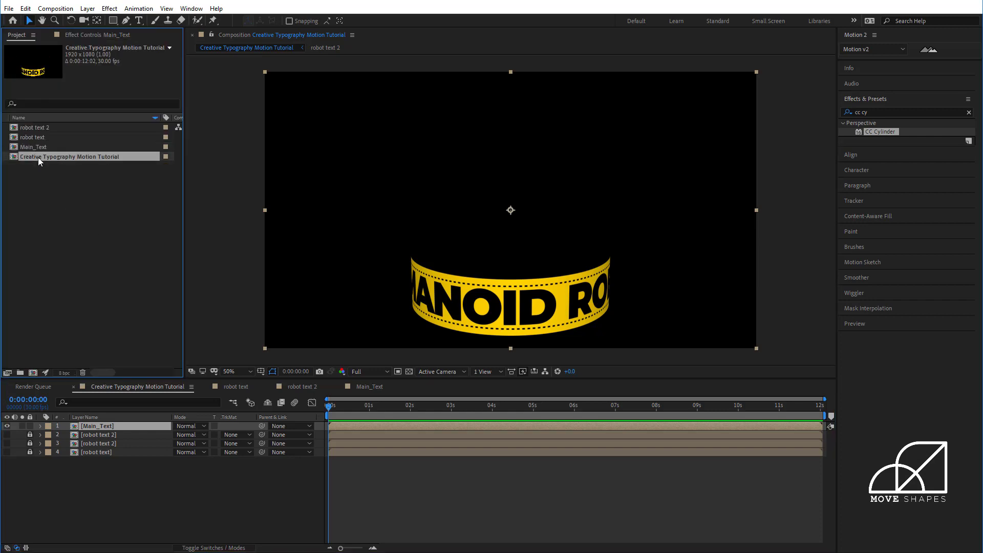
{"action": "left_click", "coordinate": [57, 206]}
{"action": "double_click", "coordinate": [132, 192]}
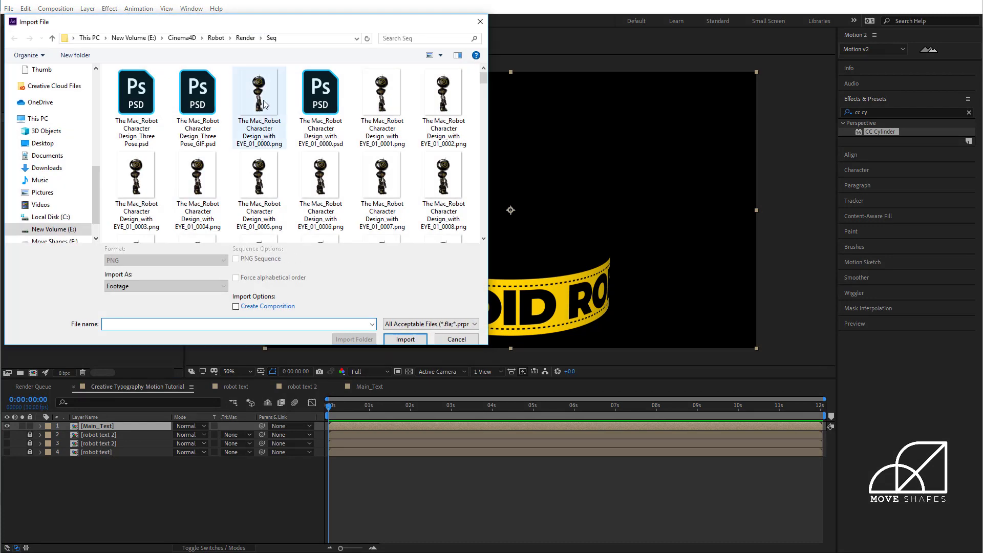
{"action": "left_click", "coordinate": [264, 105]}
{"action": "left_click", "coordinate": [405, 339]}
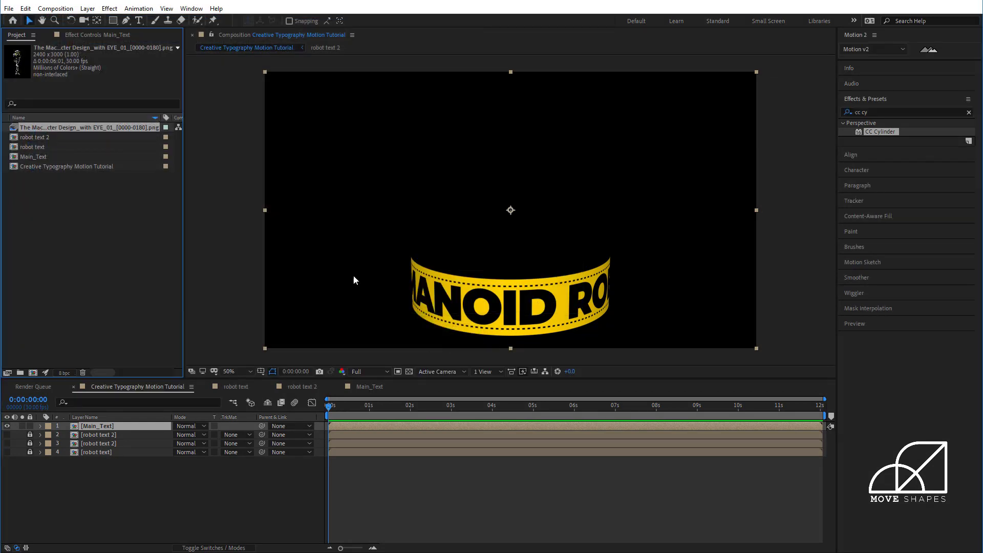
{"action": "left_click_drag", "start_coordinate": [77, 128], "coordinate": [100, 422]}
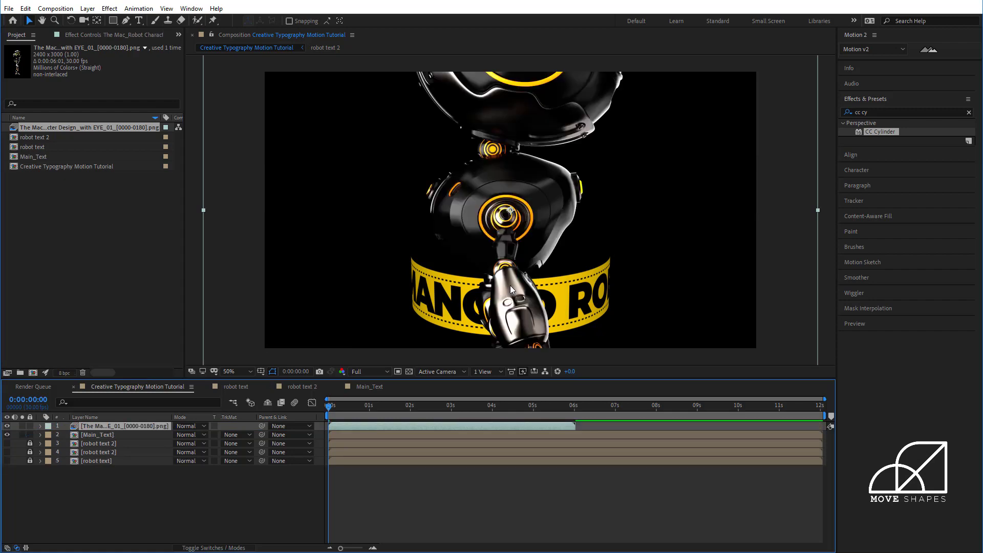
- Scale the robot sequence layer to 56% and move it slightly down so the whole head fits in the frame
{"action": "key", "text": "s"}
{"action": "left_click_drag", "start_coordinate": [194, 434], "coordinate": [185, 440]}
{"action": "left_click_drag", "start_coordinate": [513, 195], "coordinate": [507, 220]}
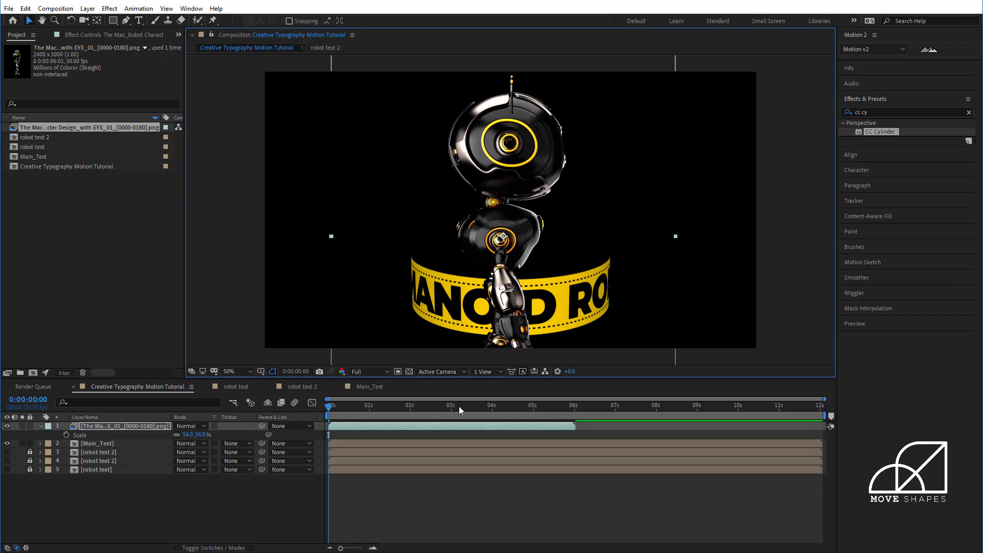
{"action": "left_click_drag", "start_coordinate": [459, 407], "coordinate": [493, 407]}
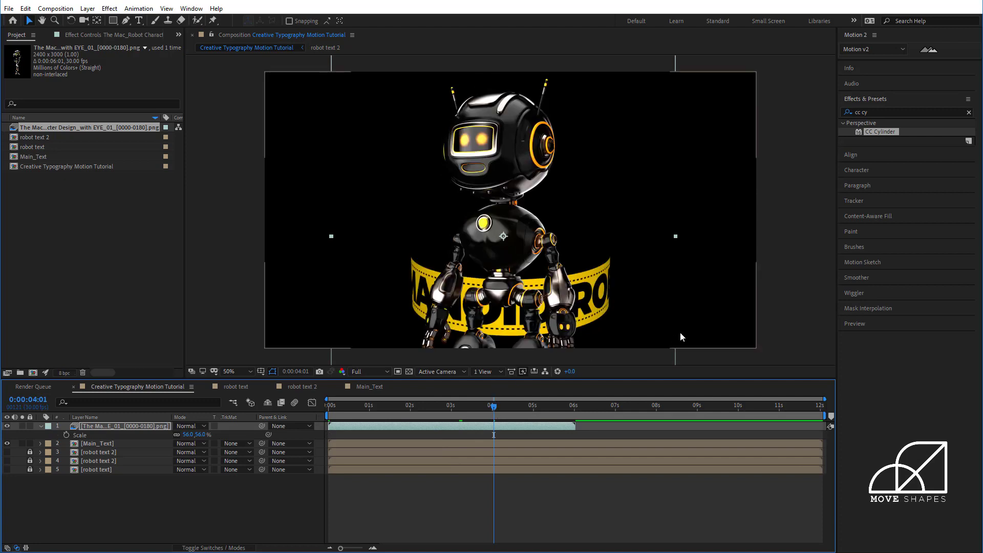
- Move the Main_Text layer above the robot sequence layer in the layer stack
{"action": "left_click", "coordinate": [40, 426]}
{"action": "left_click", "coordinate": [85, 438]}
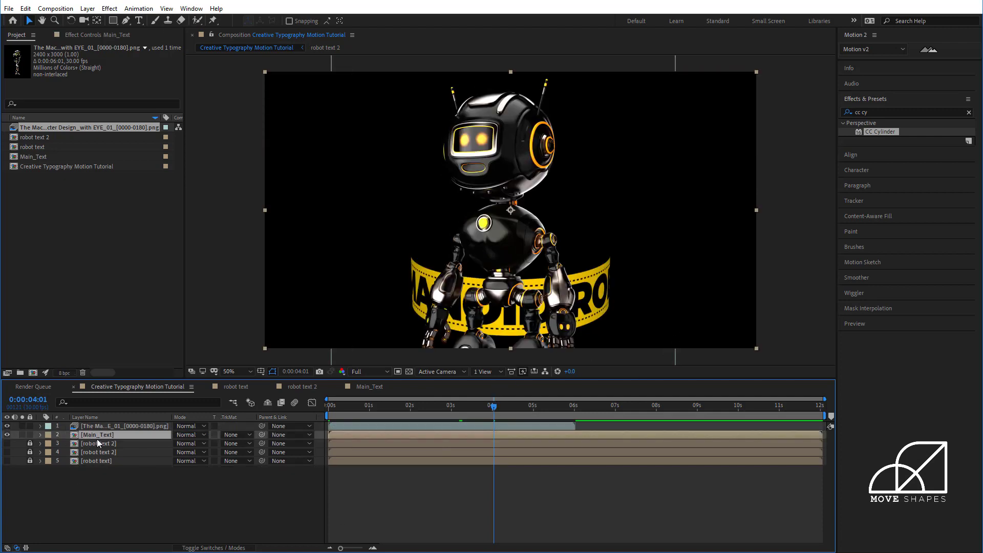
{"action": "left_click_drag", "start_coordinate": [97, 435], "coordinate": [92, 426]}
- Return to the start of the timeline and set the CC Cylinder's Render option to Full on Main_Text
{"action": "key", "text": "Home"}
{"action": "left_click", "coordinate": [14, 83]}
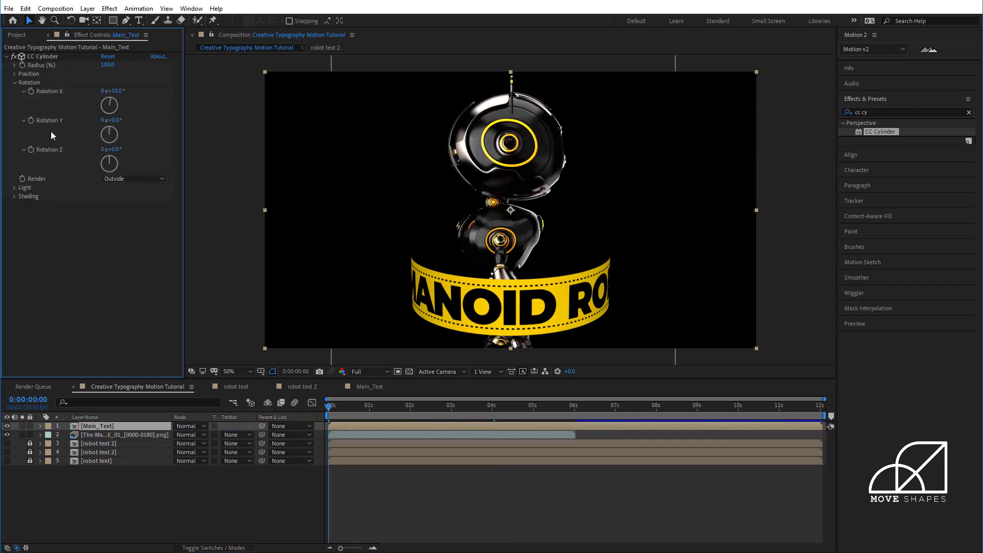
{"action": "left_click_drag", "start_coordinate": [118, 123], "coordinate": [156, 125]}
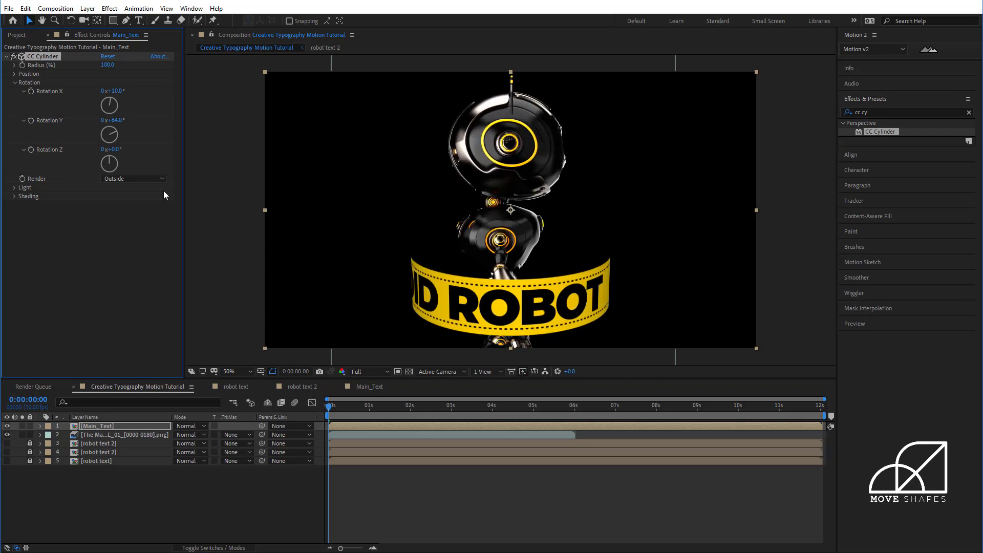
{"action": "key", "text": "ctrl+z"}
{"action": "left_click", "coordinate": [131, 178]}
{"action": "left_click", "coordinate": [122, 189]}
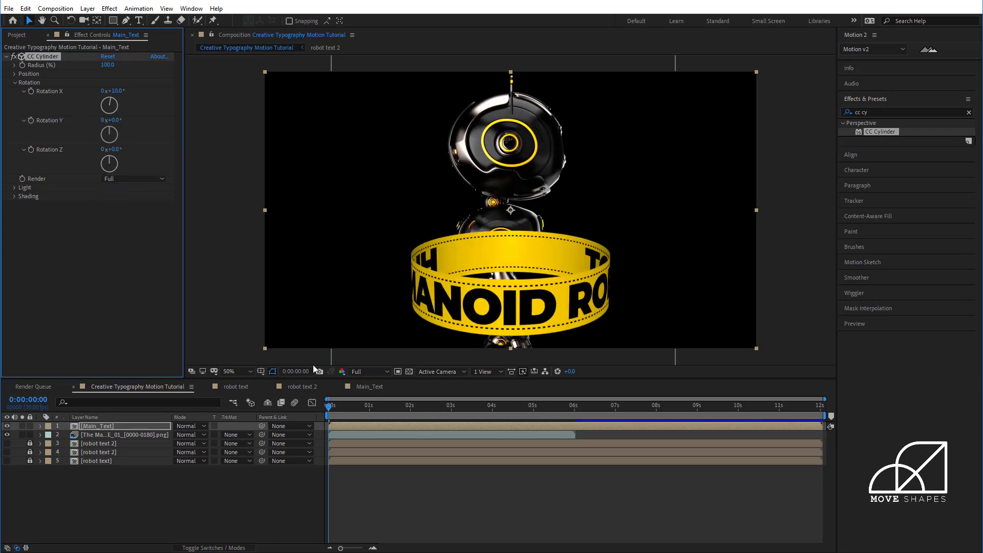
- Animate the CC Cylinder's Rotation Y from 0° at the first frame to one full revolution at 0:00:12:01
{"action": "left_click", "coordinate": [350, 425]}
{"action": "left_click", "coordinate": [31, 121]}
{"action": "left_click", "coordinate": [345, 428]}
{"action": "key", "text": "u"}
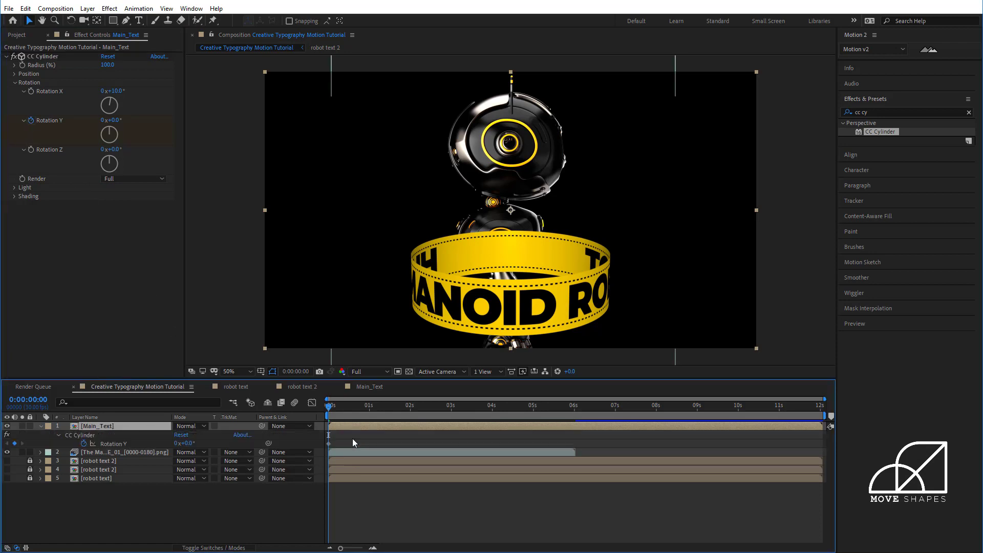
{"action": "left_click_drag", "start_coordinate": [329, 410], "coordinate": [831, 449]}
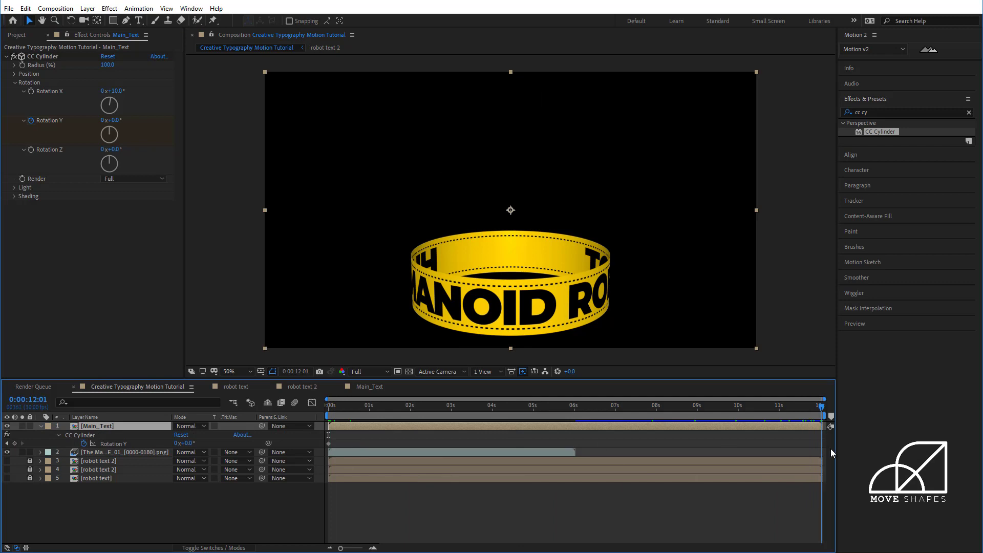
{"action": "left_click", "coordinate": [176, 444]}
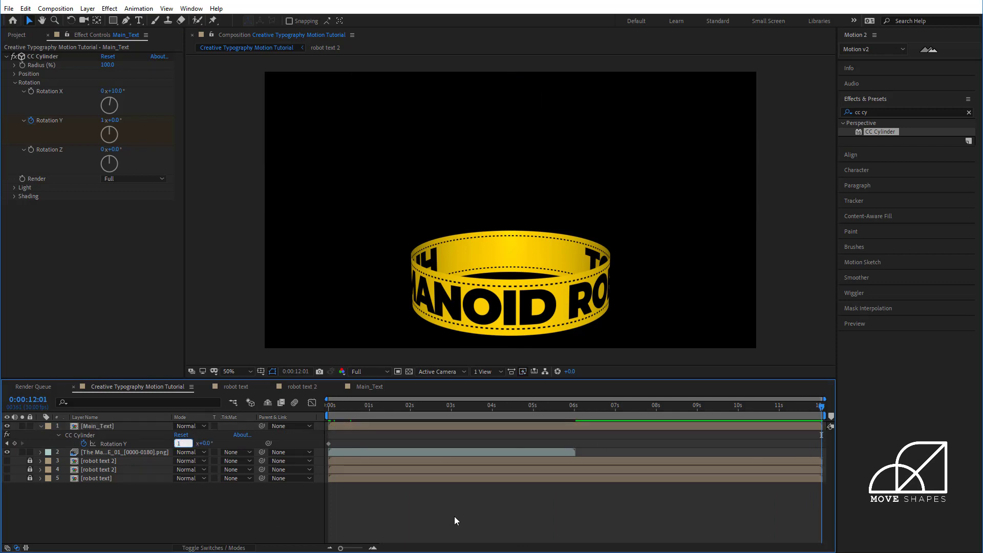
{"action": "type", "text": "1"}
{"action": "key", "text": "Return"}
- Duplicate the robot sequence layer and shift the copy to start where the first clip ends, just after 6 seconds
{"action": "left_click_drag", "start_coordinate": [822, 406], "coordinate": [670, 437]}
{"action": "left_click", "coordinate": [535, 451]}
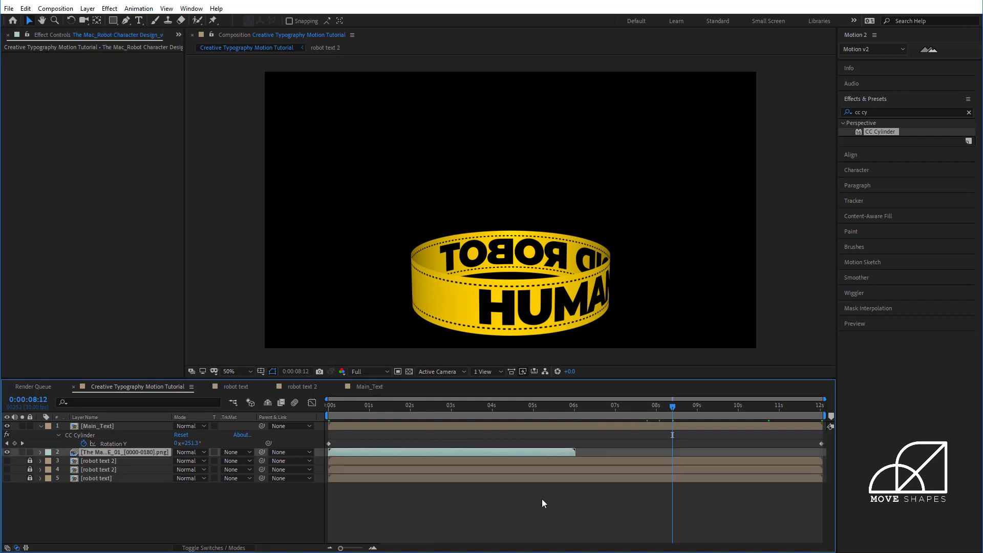
{"action": "key", "text": "ctrl+d"}
{"action": "left_click_drag", "start_coordinate": [369, 453], "coordinate": [583, 470]}
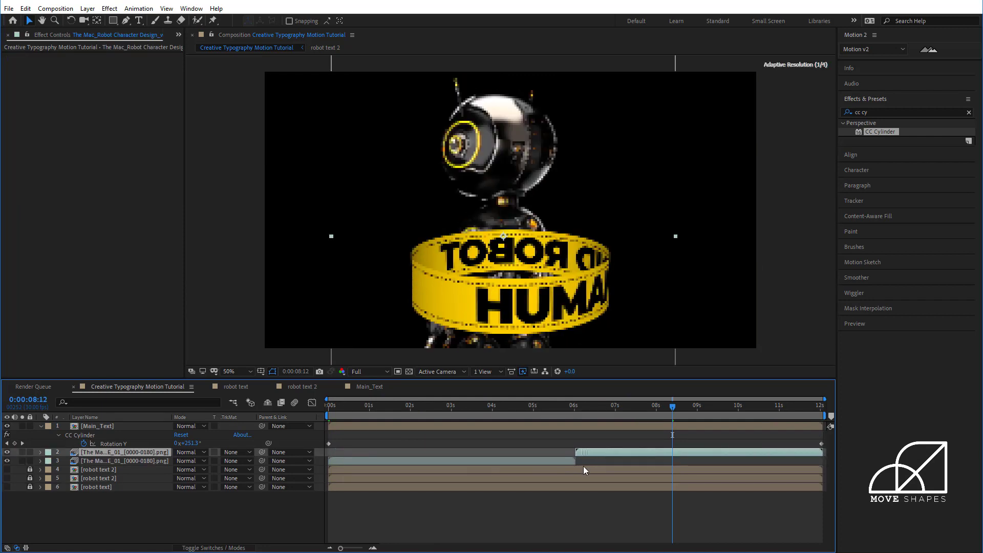
{"action": "left_click", "coordinate": [580, 407]}
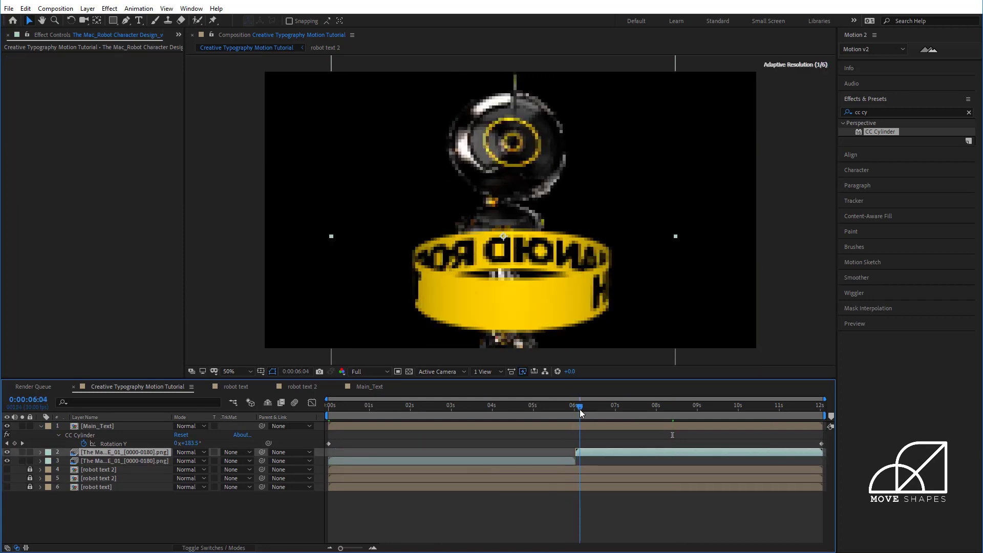
{"action": "left_click_drag", "start_coordinate": [581, 410], "coordinate": [611, 414]}
- Set the CC Cylinder's Render option back to Outside on the Main_Text layer above the robot
{"action": "left_click", "coordinate": [44, 426]}
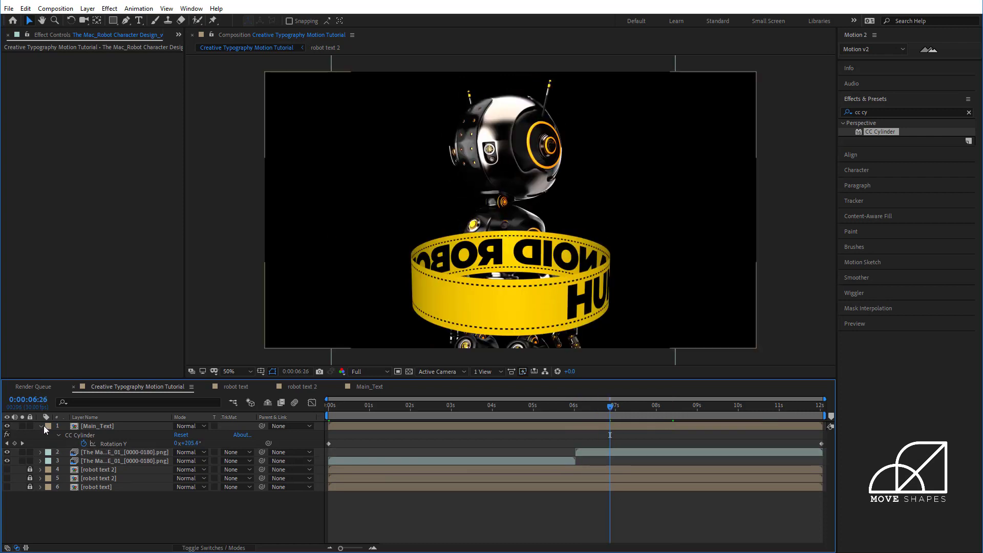
{"action": "left_click", "coordinate": [43, 427]}
{"action": "left_click", "coordinate": [97, 481]}
{"action": "left_click", "coordinate": [100, 427]}
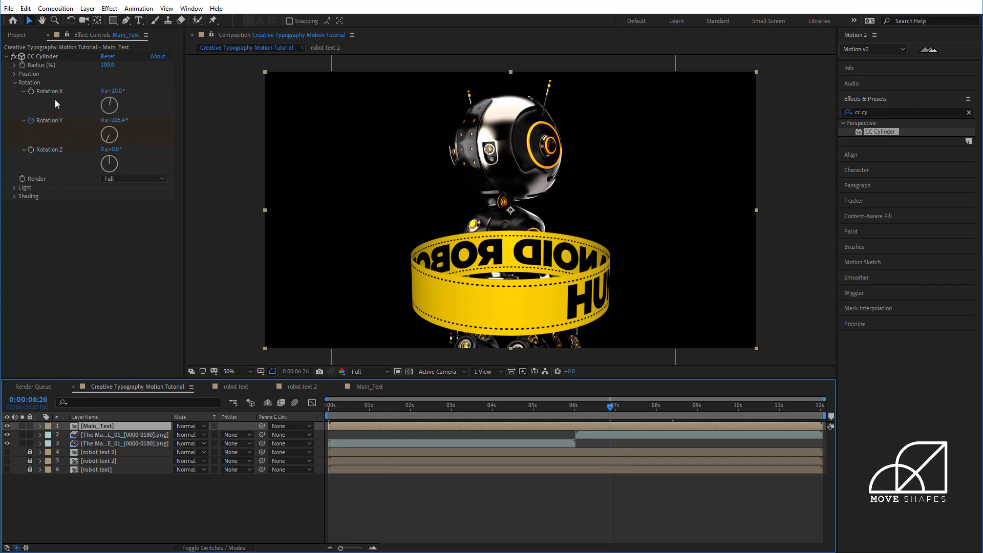
{"action": "left_click", "coordinate": [14, 83]}
{"action": "left_click", "coordinate": [123, 91]}
{"action": "left_click", "coordinate": [112, 112]}
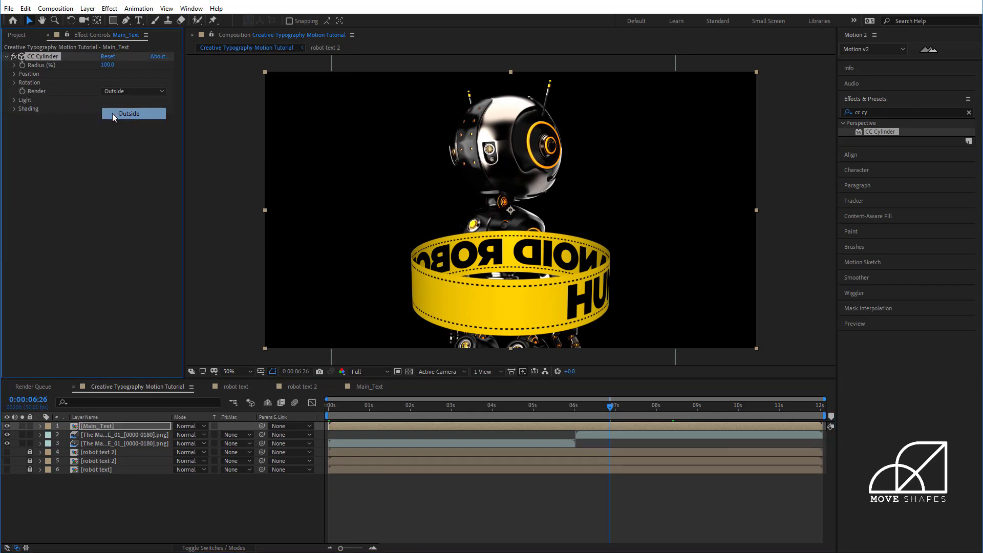
- Duplicate the Main_Text layer, place one copy below both robot sequence layers, and set its CC Cylinder Render option to Inside
{"action": "left_click", "coordinate": [90, 431]}
{"action": "key", "text": "ctrl+d"}
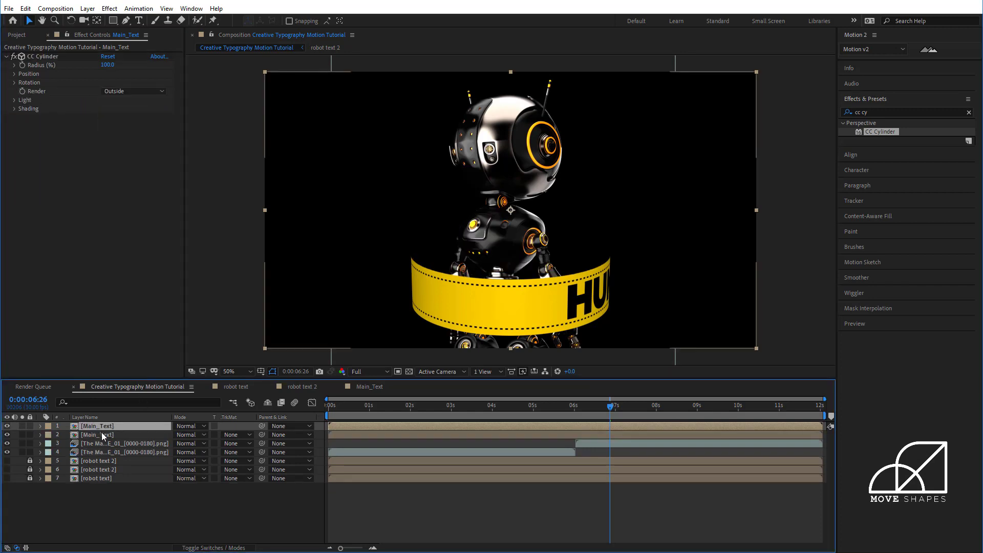
{"action": "left_click_drag", "start_coordinate": [92, 432], "coordinate": [94, 454]}
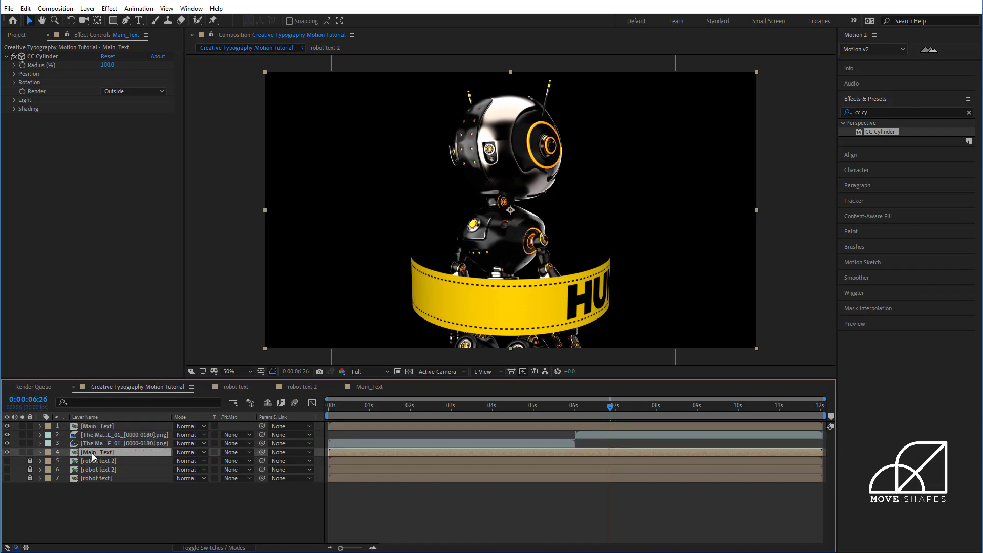
{"action": "left_click", "coordinate": [125, 92]}
{"action": "left_click", "coordinate": [113, 122]}
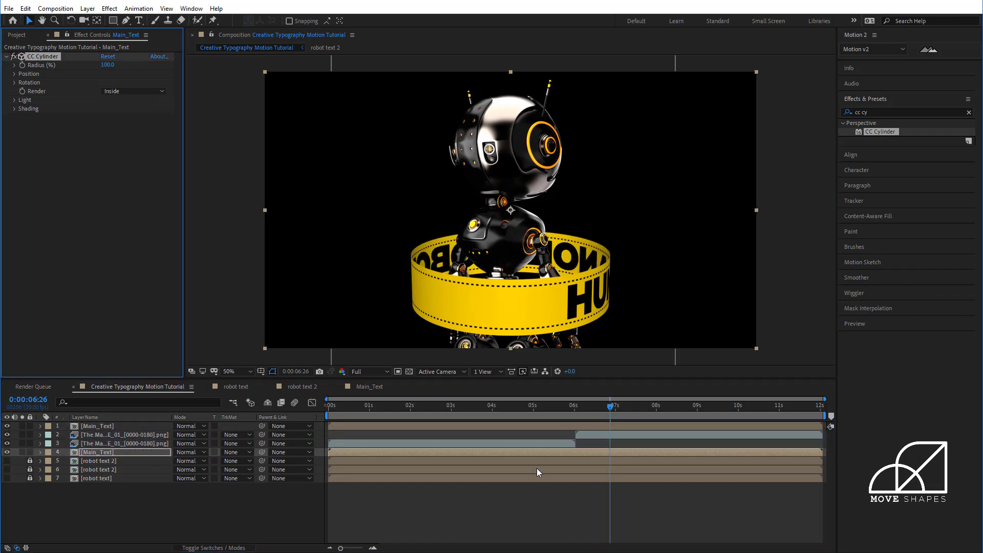
- Set the CC Cylinder's Light Height to 50 on the lower Main_Text layer and preview the band around the robot
{"action": "left_click", "coordinate": [122, 455]}
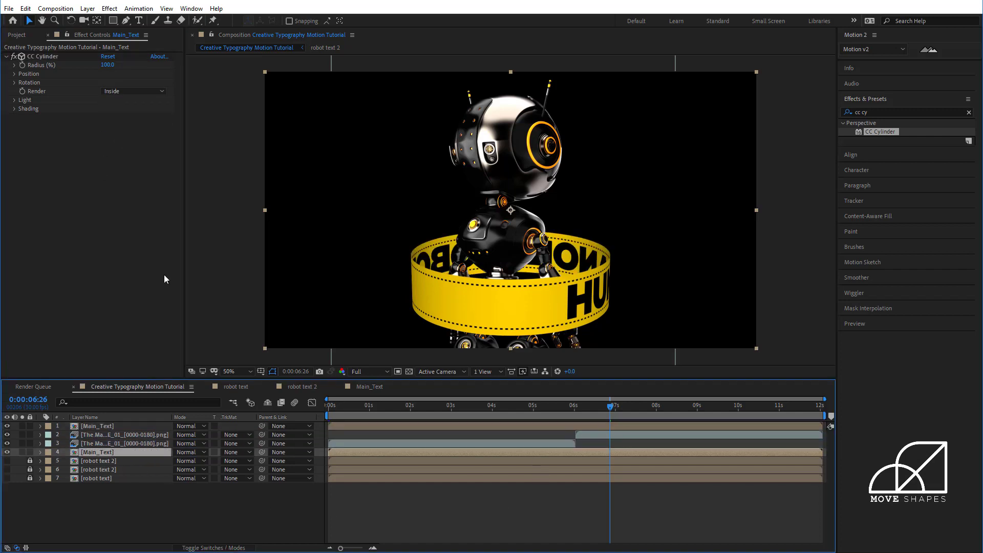
{"action": "left_click", "coordinate": [14, 100]}
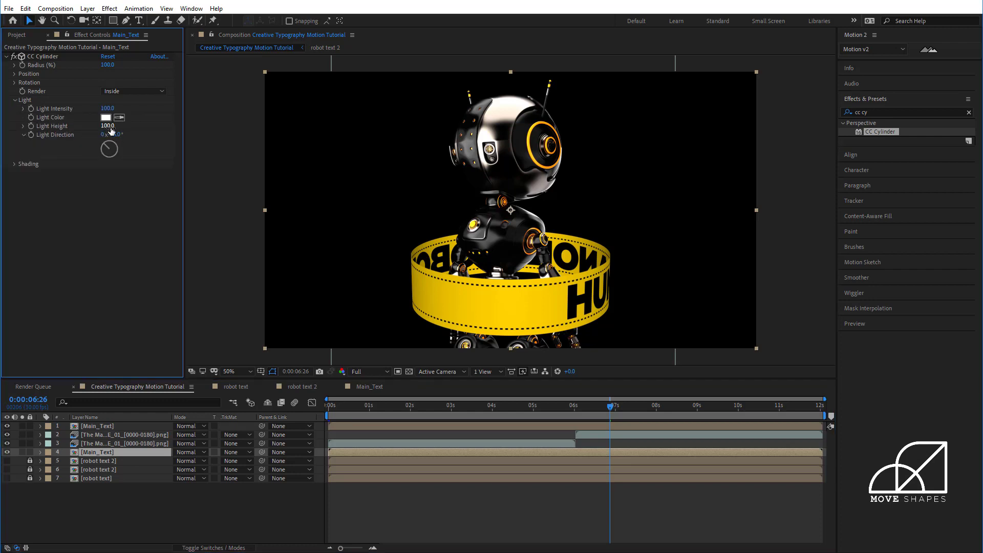
{"action": "type", "text": "50"}
{"action": "key", "text": "Return"}
{"action": "left_click", "coordinate": [346, 433]}
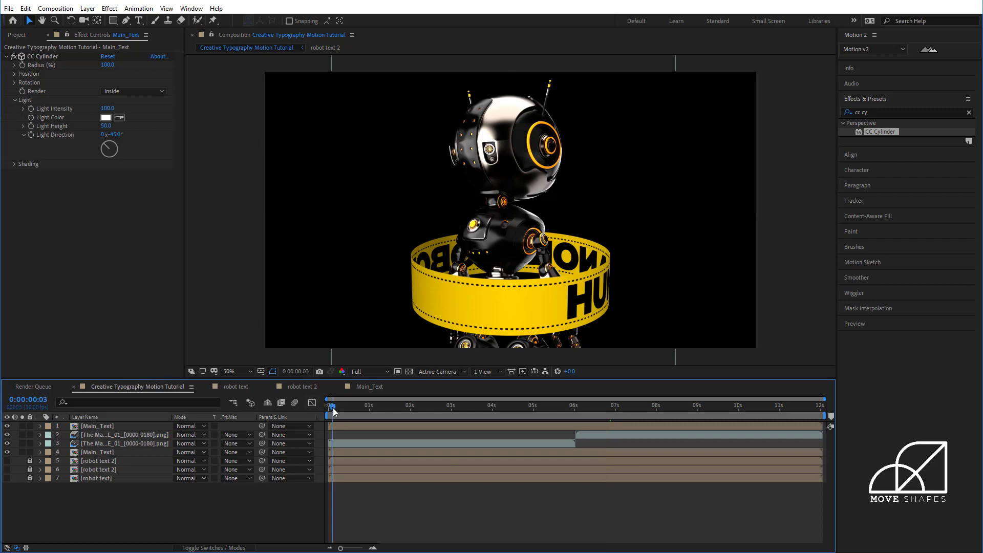
{"action": "left_click_drag", "start_coordinate": [333, 408], "coordinate": [514, 428]}
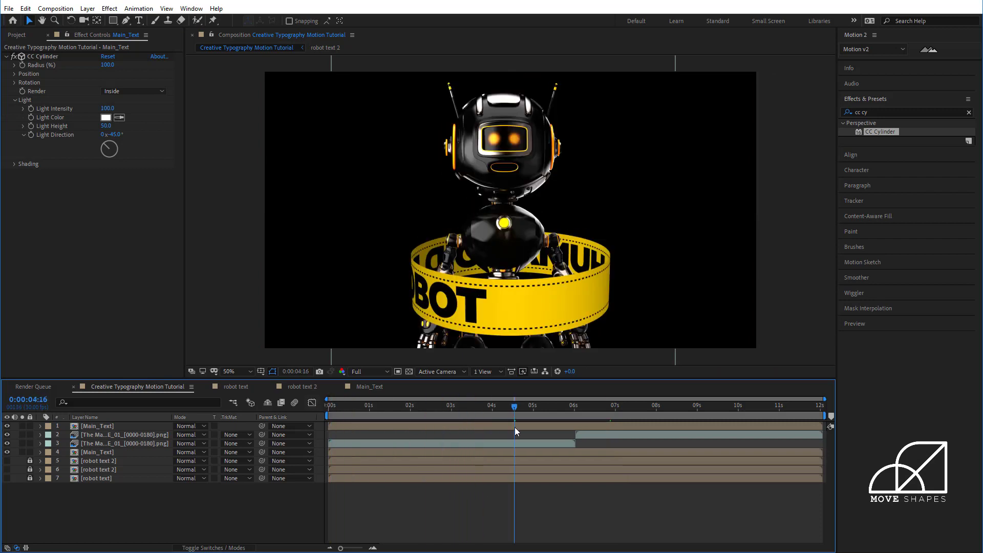
- In the Main_Text composition, shift the HUMANOID ROBOT text left until it sits near the left end of the yellow band
{"action": "left_click", "coordinate": [353, 388]}
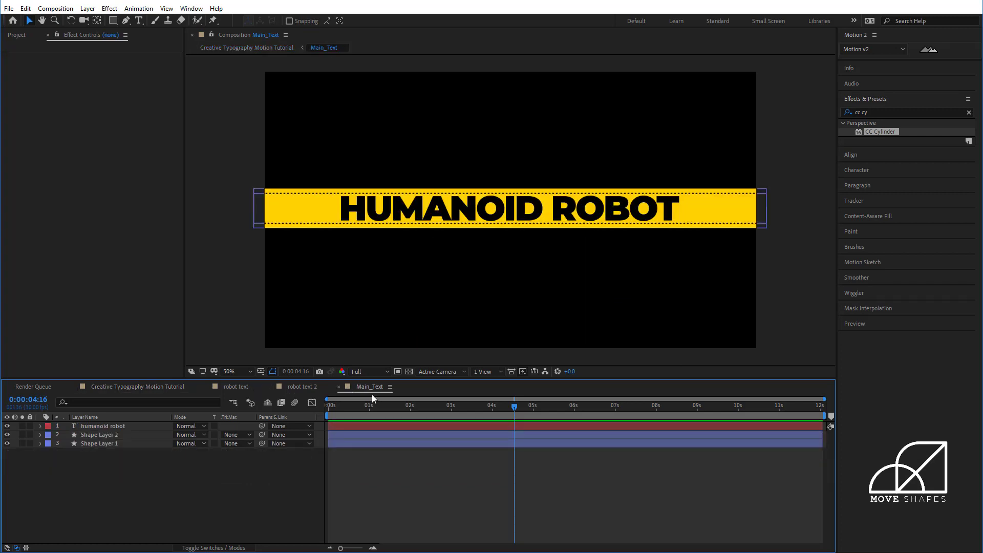
{"action": "left_click", "coordinate": [656, 213]}
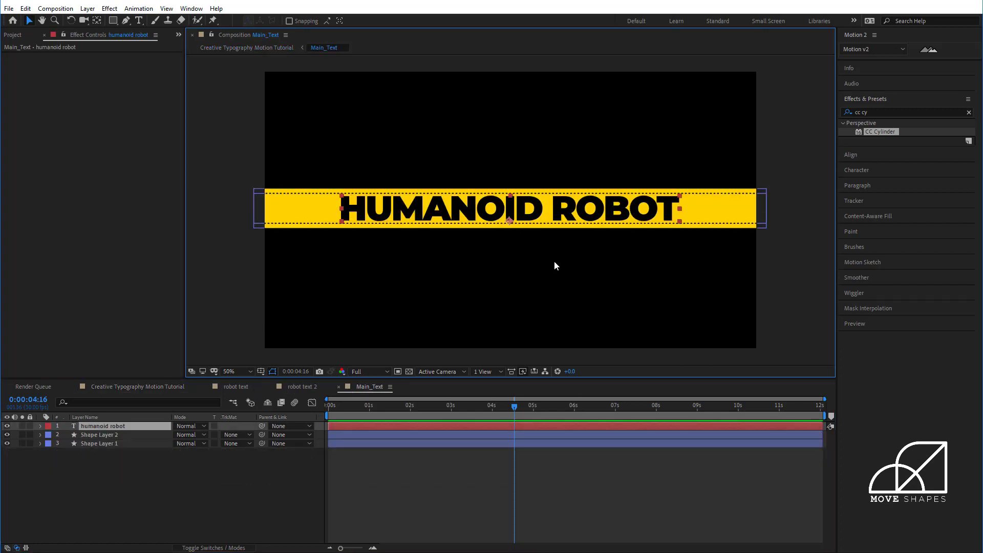
{"action": "key", "text": "shift+Left"}
{"action": "key", "text": "shift+Left"}
{"action": "key", "text": "shift+Left"}
{"action": "key", "text": "shift+Left"}
{"action": "key", "text": "shift+Left"}
{"action": "key", "text": "shift+Left"}
{"action": "key", "text": "shift+Left"}
{"action": "key", "text": "shift+Left"}
{"action": "key", "text": "shift+Left"}
{"action": "key", "text": "shift+Left"}
{"action": "key", "text": "shift+Left"}
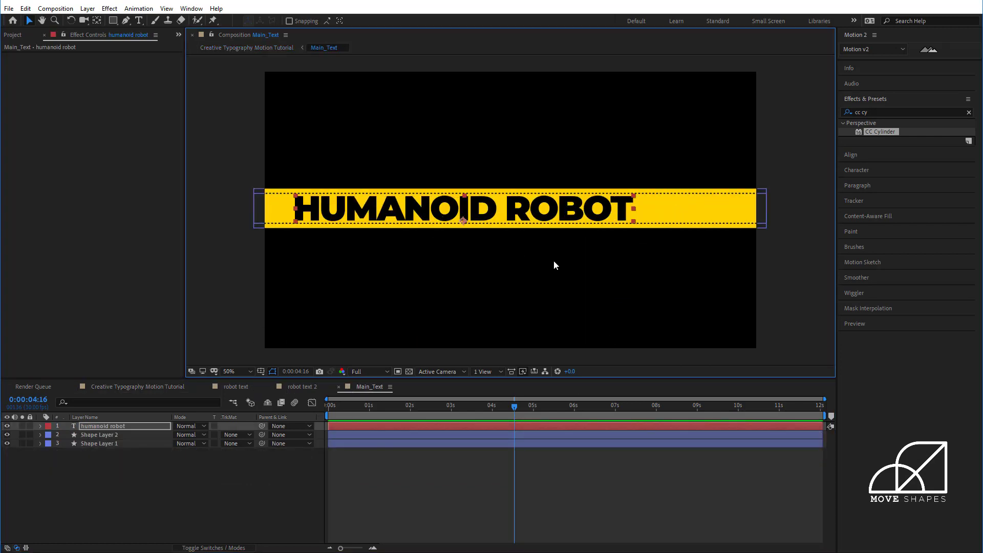
{"action": "key", "text": "shift+Left"}
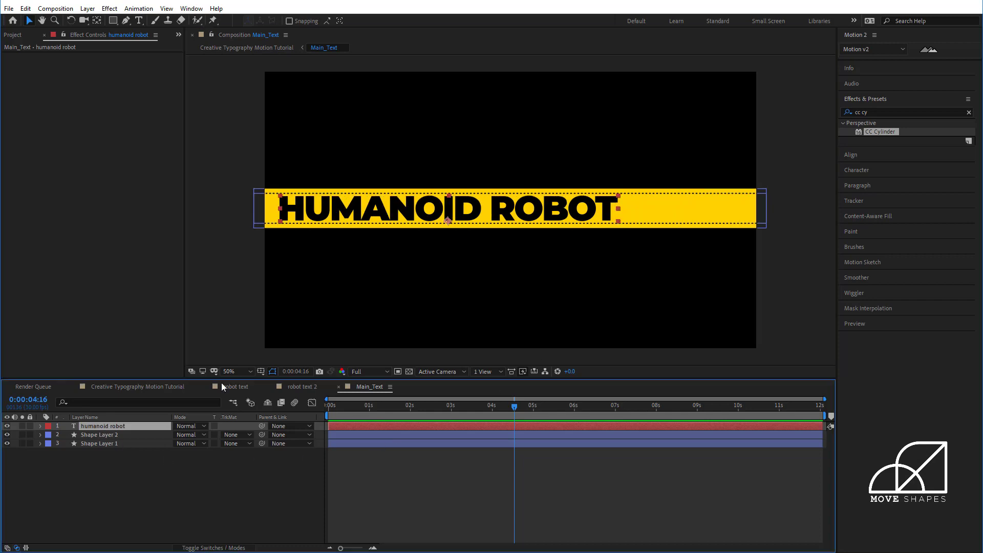
- Duplicate the HUMANOID ROBOT text layer and shorten the copy's text to ROBOT
{"action": "key", "text": "ctrl+d"}
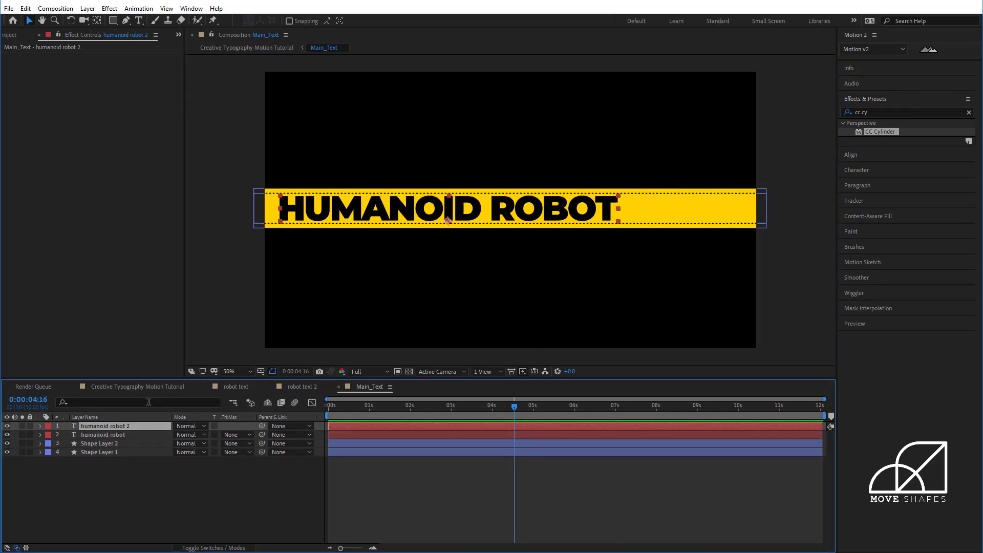
{"action": "double_click", "coordinate": [113, 430]}
{"action": "left_click_drag", "start_coordinate": [490, 215], "coordinate": [291, 242]}
{"action": "key", "text": "BackSpace"}
{"action": "left_click", "coordinate": [30, 20]}
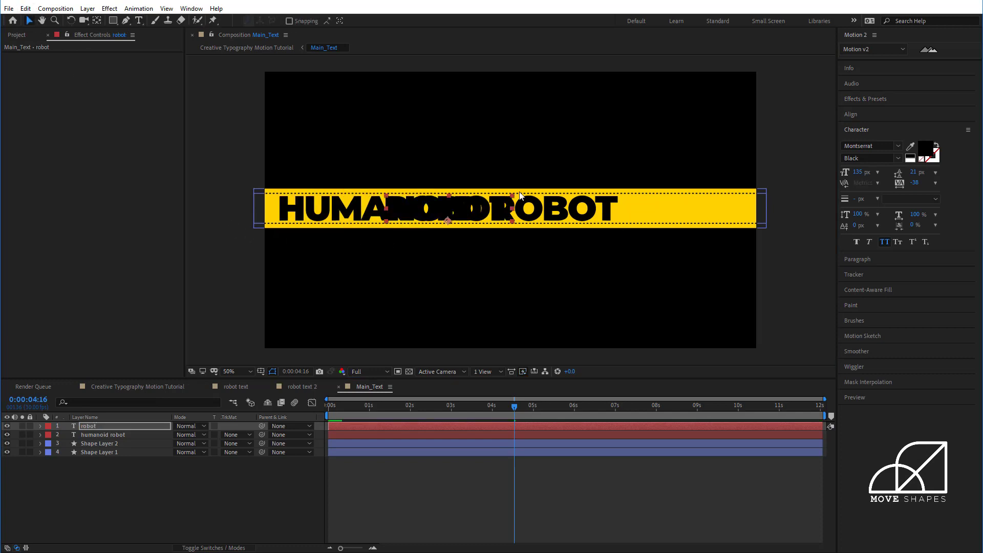
- Move the ROBOT text right along the yellow band until it sits just after HUMANOID ROBOT
{"action": "key", "text": "shift+Right"}
{"action": "key", "text": "shift+Right"}
{"action": "key", "text": "shift+Right"}
{"action": "key", "text": "shift+Right"}
{"action": "key", "text": "shift+Right"}
{"action": "key", "text": "shift+Right"}
{"action": "key", "text": "shift+Right"}
{"action": "key", "text": "shift+Right"}
{"action": "key", "text": "shift+Right"}
{"action": "key", "text": "shift+Right"}
{"action": "key", "text": "shift+Right"}
{"action": "key", "text": "shift+Right"}
{"action": "key", "text": "shift+Right"}
{"action": "key", "text": "shift+Right"}
{"action": "key", "text": "shift+Right"}
{"action": "key", "text": "shift+Right"}
{"action": "key", "text": "shift+Right"}
{"action": "key", "text": "shift+Right"}
{"action": "key", "text": "shift+Right"}
{"action": "key", "text": "shift+Right"}
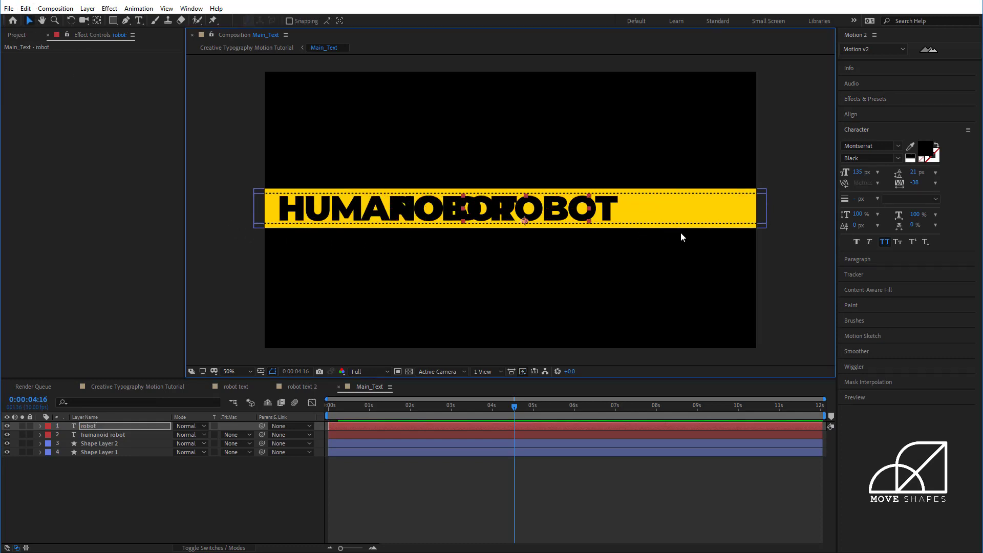
{"action": "key", "text": "shift+Right"}
{"action": "key", "text": "shift+Right"}
{"action": "key", "text": "shift+Right"}
{"action": "key", "text": "shift+Right"}
{"action": "key", "text": "shift+Right"}
{"action": "key", "text": "shift+Right"}
{"action": "key", "text": "shift+Right"}
{"action": "key", "text": "shift+Right"}
{"action": "key", "text": "shift+Right"}
{"action": "key", "text": "shift+Right"}
{"action": "key", "text": "shift+Right"}
{"action": "key", "text": "shift+Right"}
{"action": "key", "text": "shift+Right"}
{"action": "key", "text": "shift+Right"}
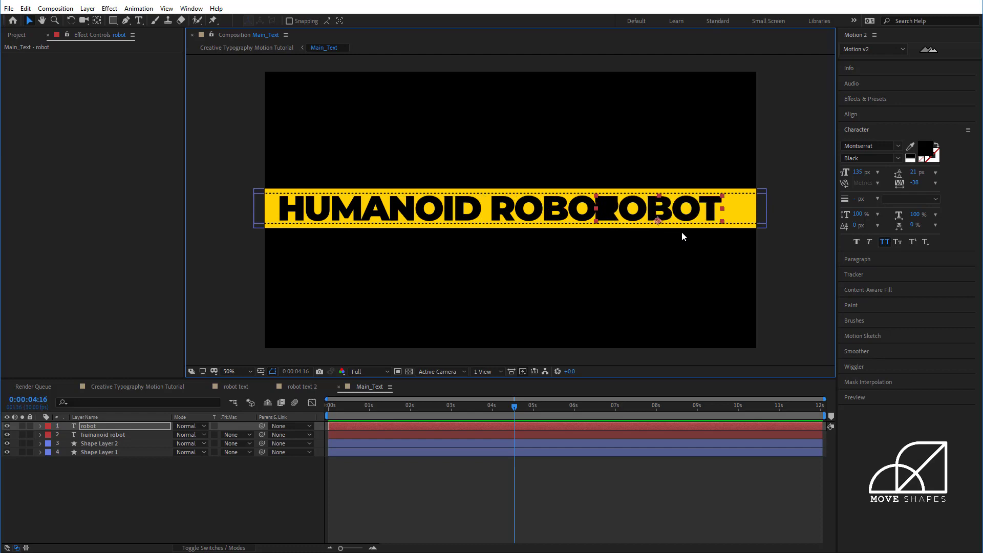
{"action": "key", "text": "shift+Right"}
{"action": "key", "text": "shift+Right"}
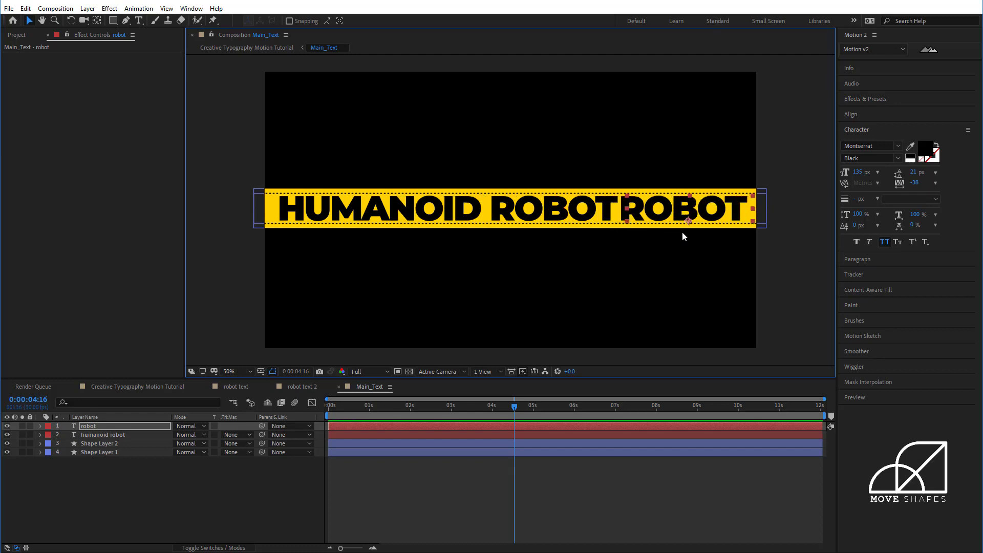
- Nudge the HUMANOID ROBOT text slightly left to leave a word gap before the second ROBOT
{"action": "left_click", "coordinate": [586, 216]}
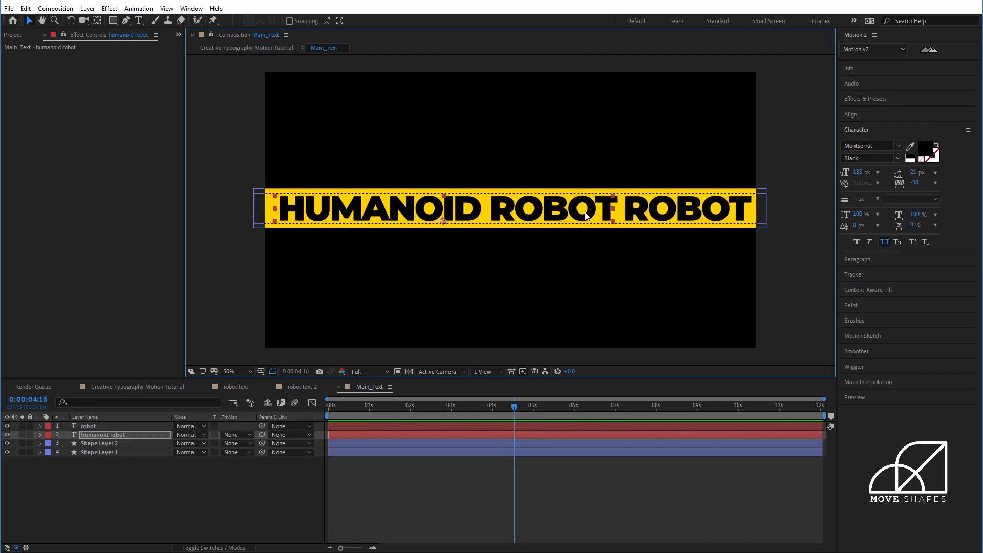
{"action": "key", "text": "shift+Left"}
{"action": "key", "text": "shift+Left"}
{"action": "key", "text": "shift+Left"}
{"action": "key", "text": "shift+Left"}
- Create shape outlines from the separate ROBOT text layer
{"action": "left_click", "coordinate": [697, 219]}
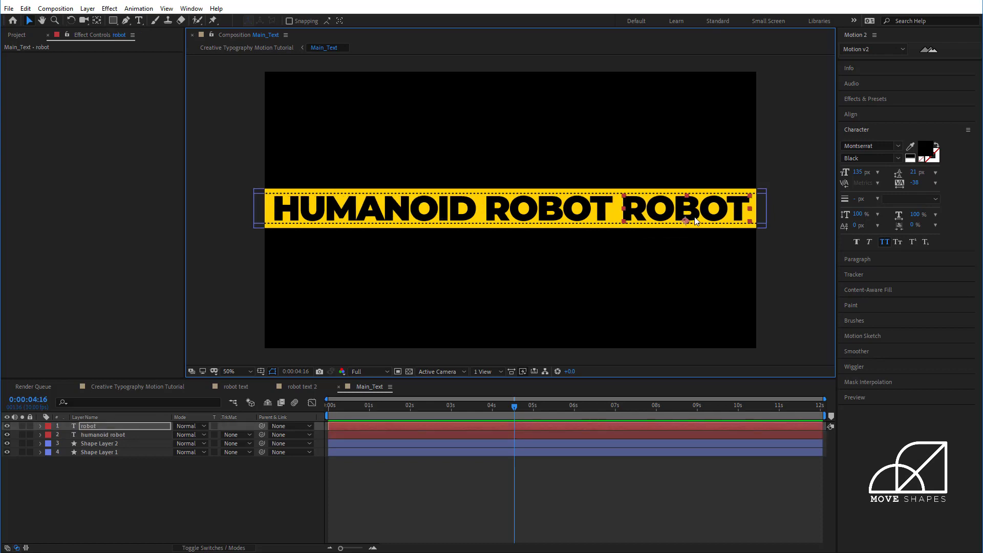
{"action": "right_click", "coordinate": [96, 426]}
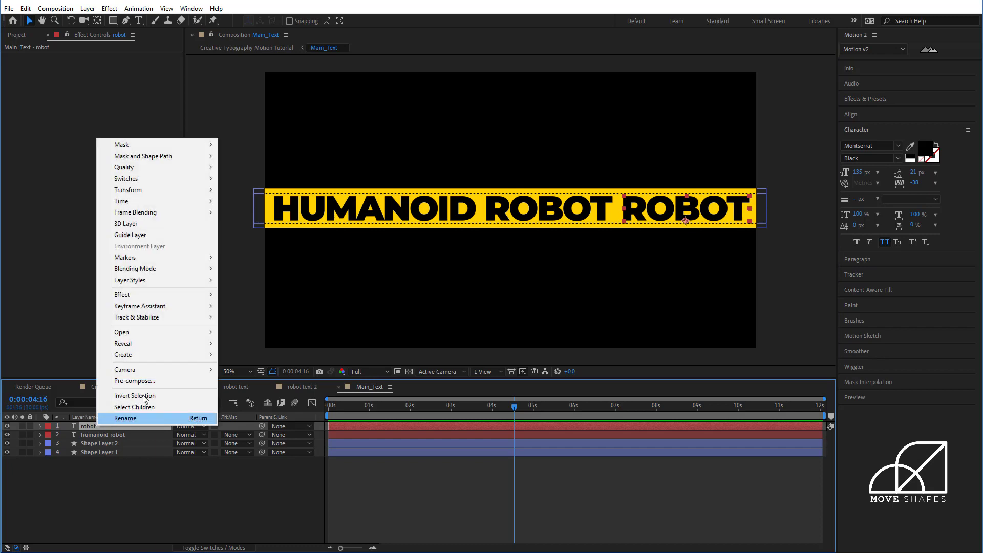
{"action": "mouse_move", "coordinate": [164, 357]}
{"action": "left_click", "coordinate": [265, 366]}
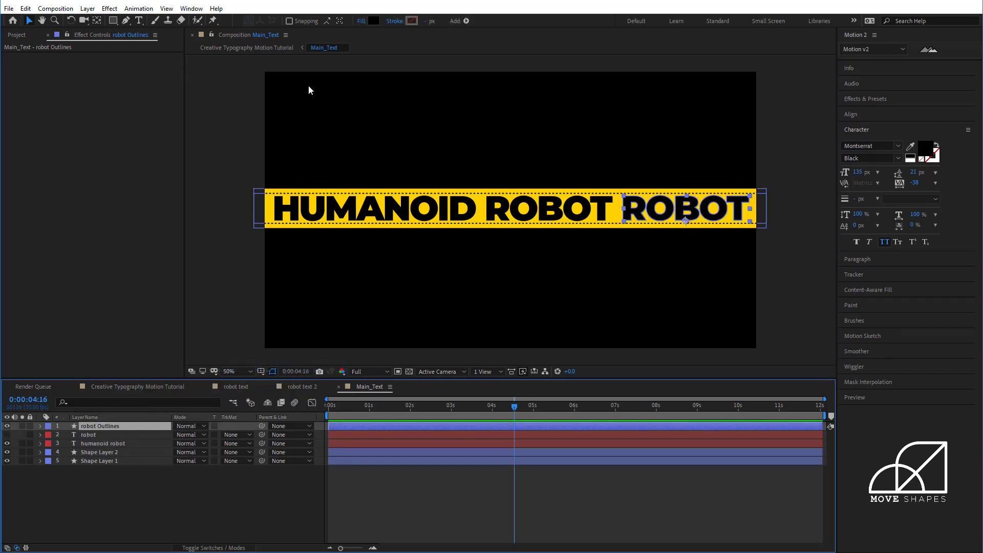
- Give the ROBOT outlines layer a solid black 2 px stroke and remove its fill
{"action": "left_click", "coordinate": [395, 21]}
{"action": "left_click", "coordinate": [452, 261]}
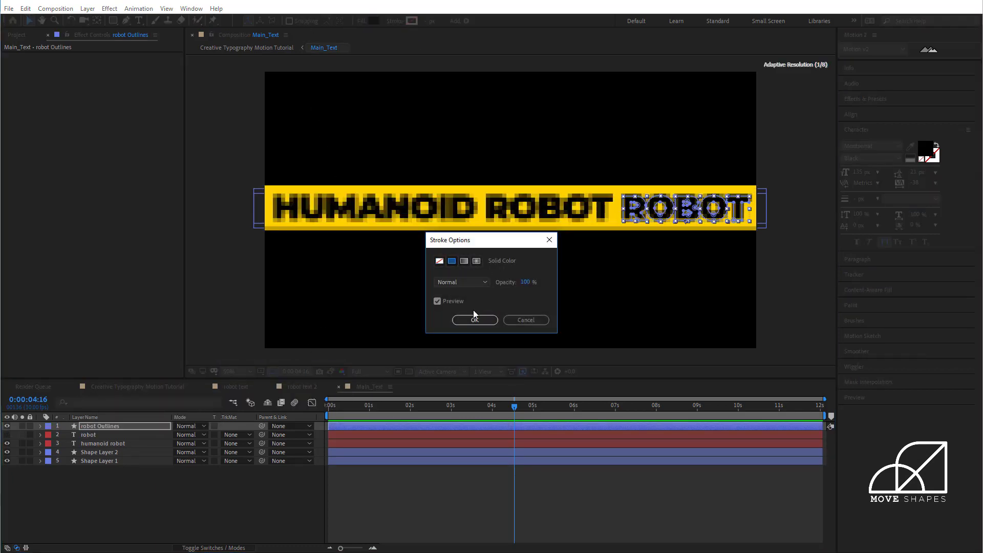
{"action": "key", "text": "Return"}
{"action": "left_click", "coordinate": [361, 21]}
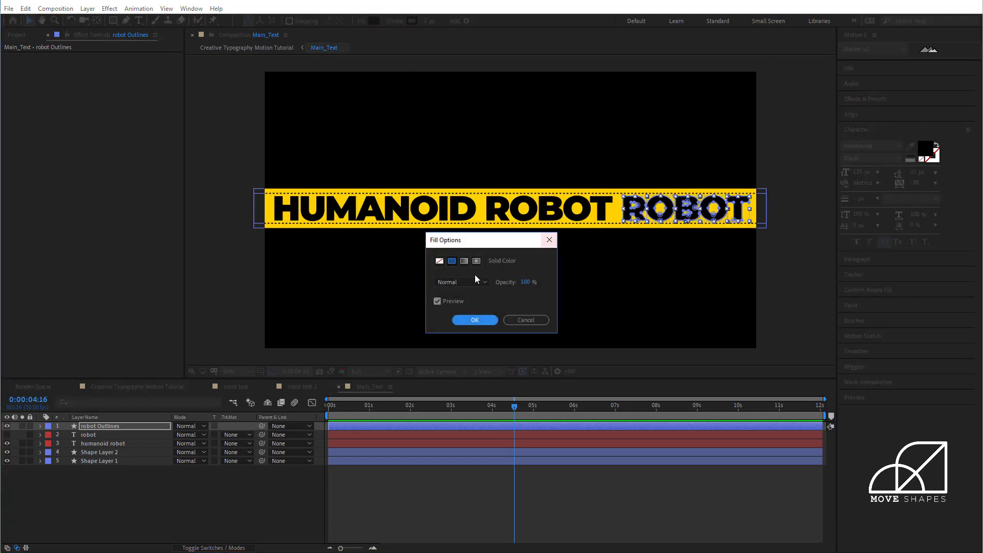
{"action": "left_click", "coordinate": [439, 261]}
{"action": "left_click", "coordinate": [475, 321]}
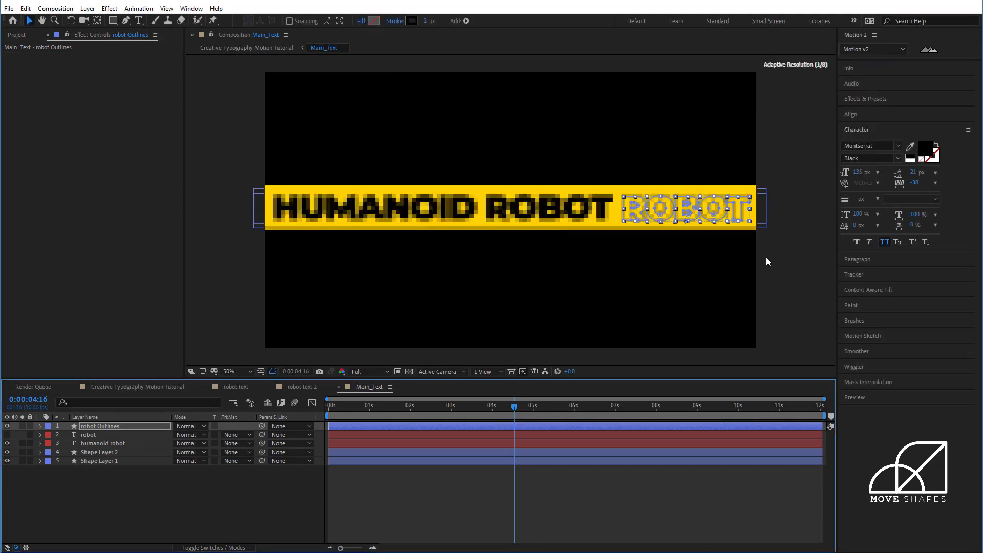
{"action": "left_click", "coordinate": [794, 243]}
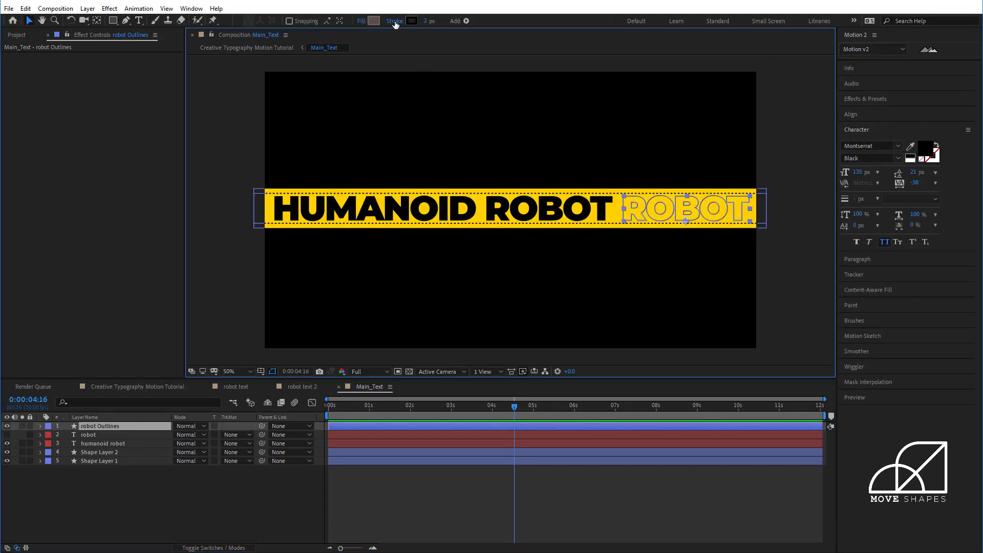
{"action": "left_click", "coordinate": [427, 23]}
{"action": "left_click", "coordinate": [803, 291]}
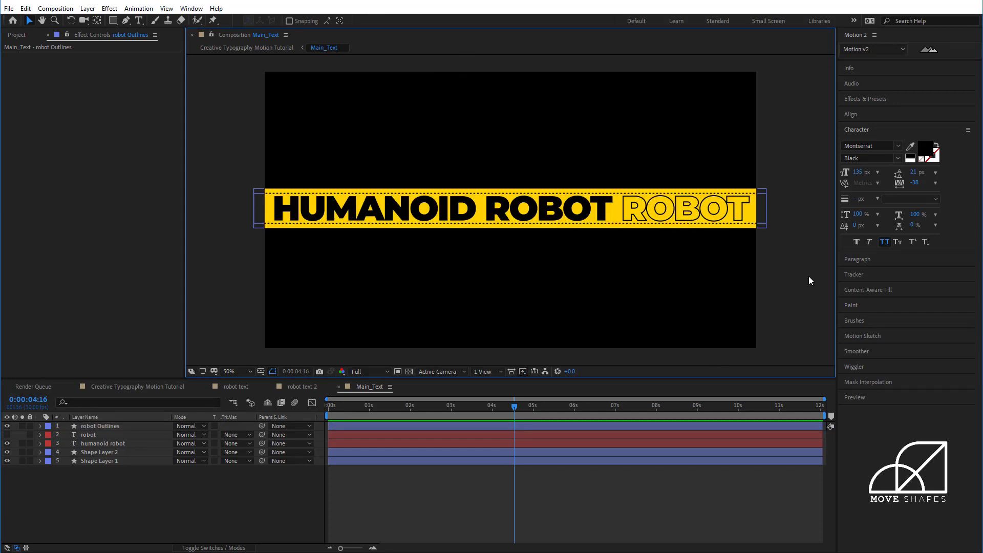
- In the Creative Typography Motion Tutorial composition, show the three background robot text layers and preview the animation from the start
{"action": "left_click", "coordinate": [100, 387]}
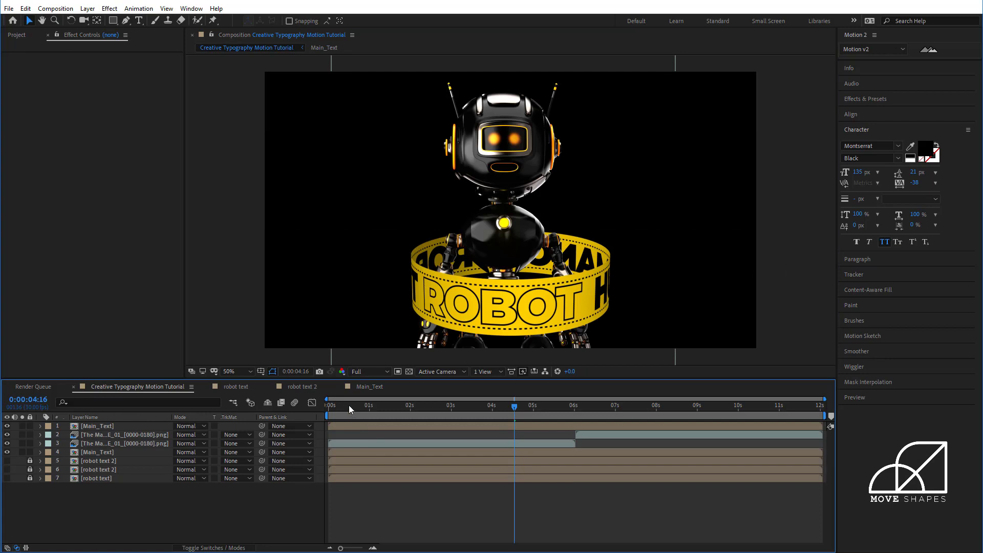
{"action": "left_click_drag", "start_coordinate": [534, 409], "coordinate": [305, 425]}
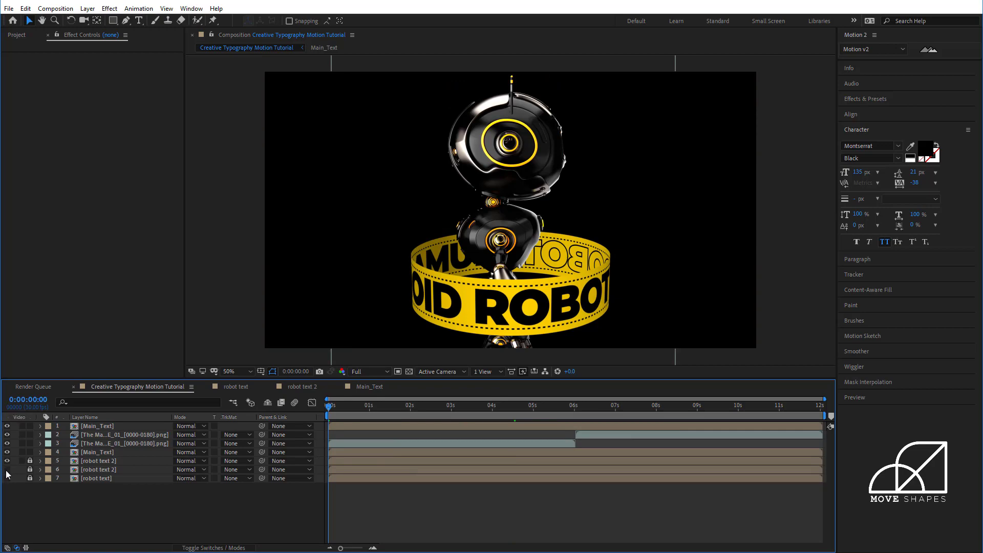
{"action": "key", "text": "space"}
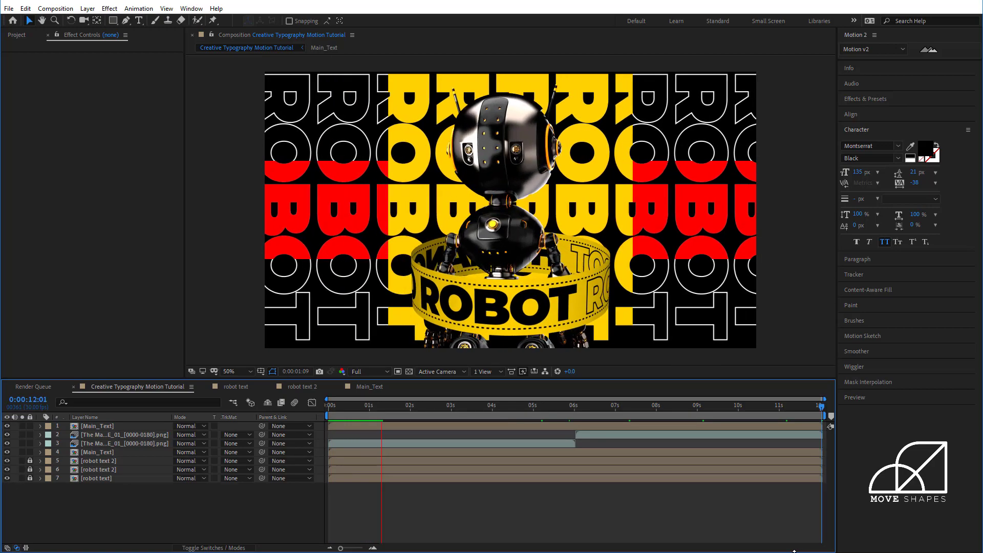